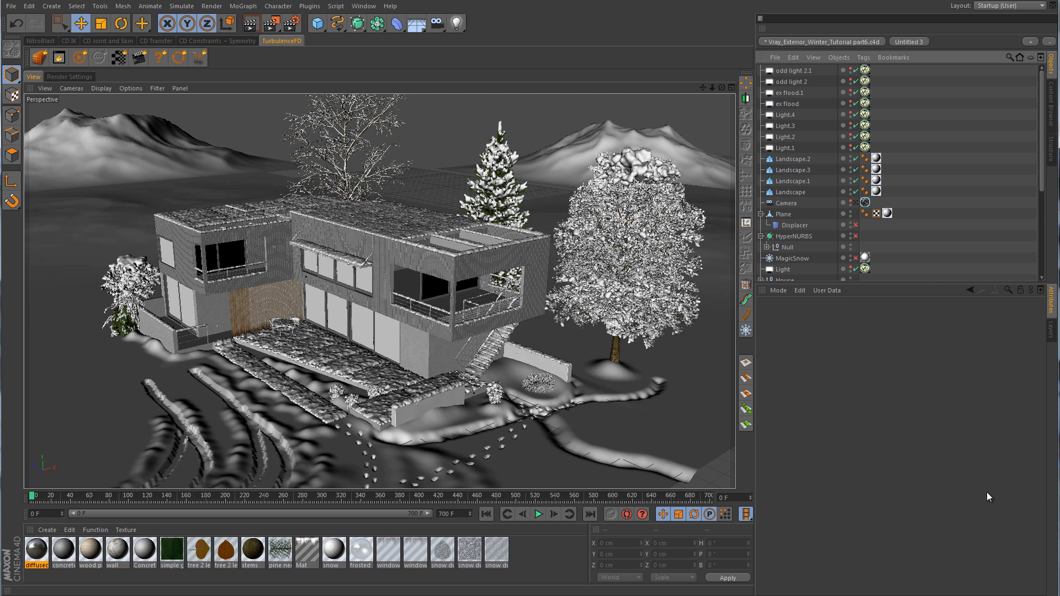
click(377, 23)
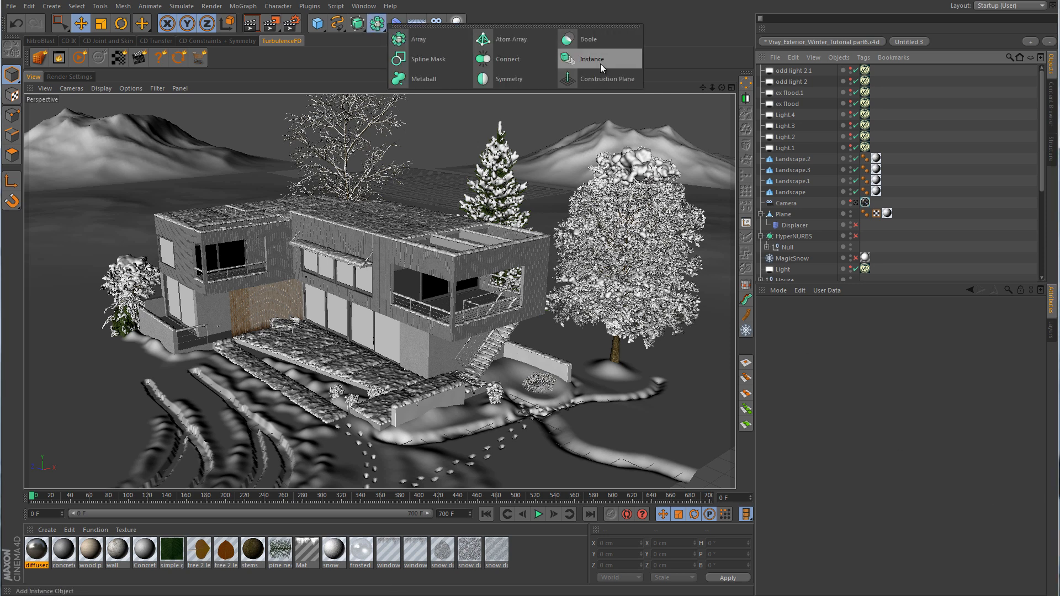
click(701, 25)
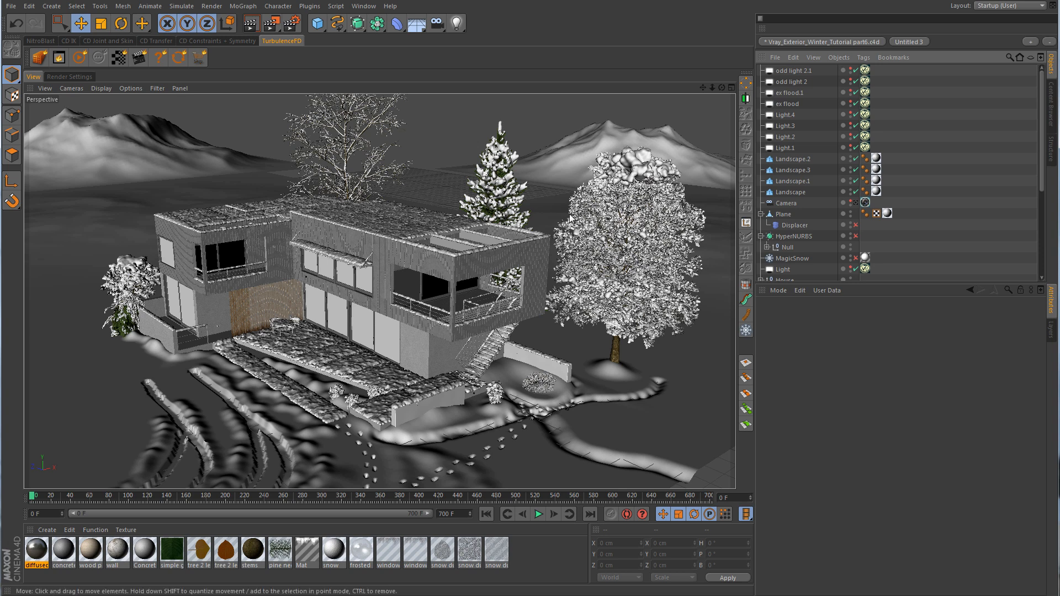
- View the scene through the Camera and add a VrmeshExporter tag to the "pine with snow" null in the Greenery group
click(857, 203)
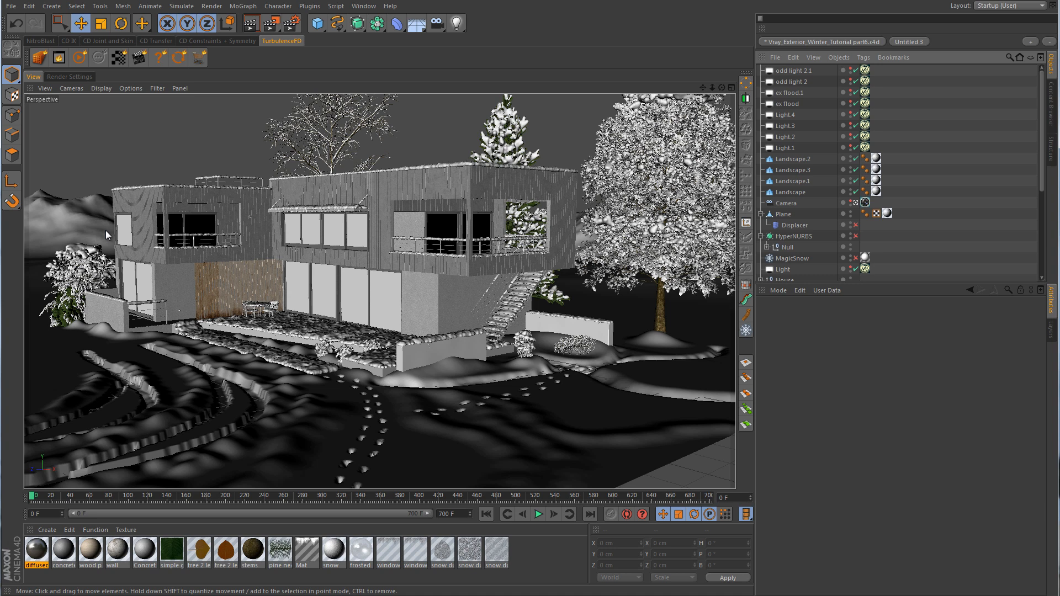
scroll(801, 198, down, 5)
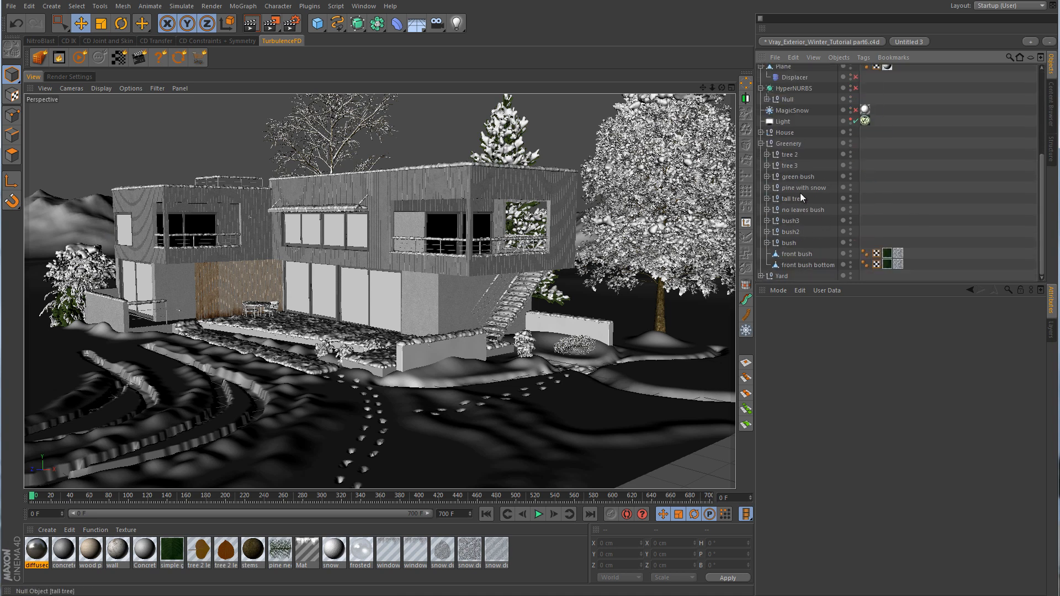
click(803, 190)
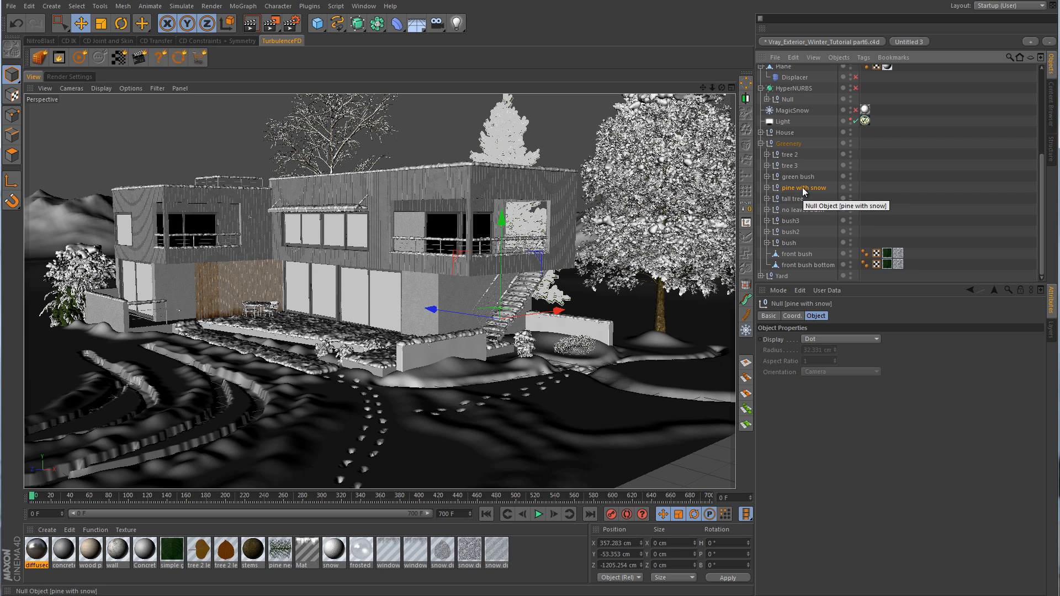
right_click(804, 190)
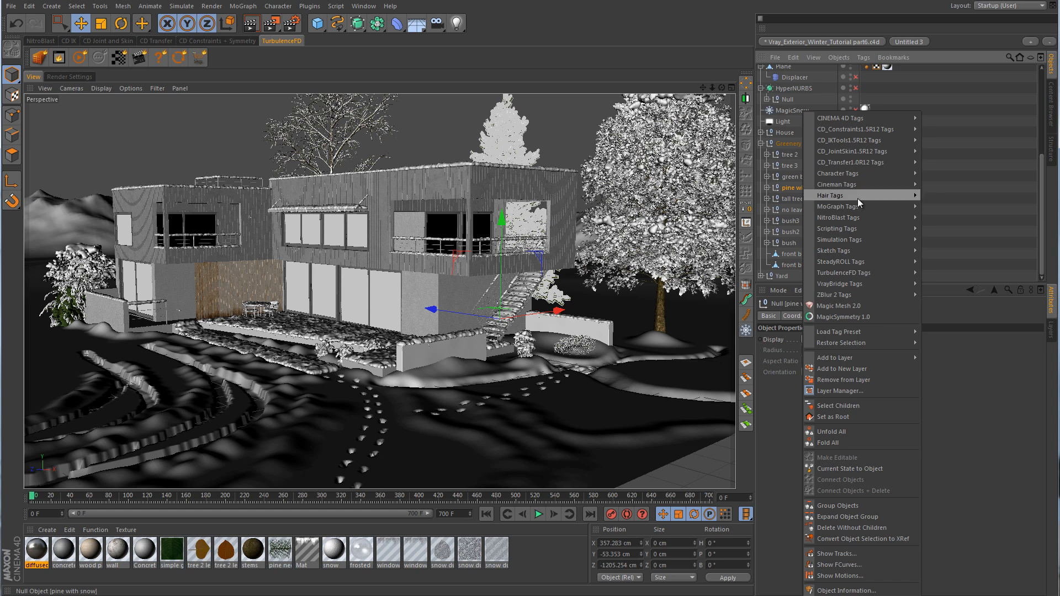
mouse_move(867, 283)
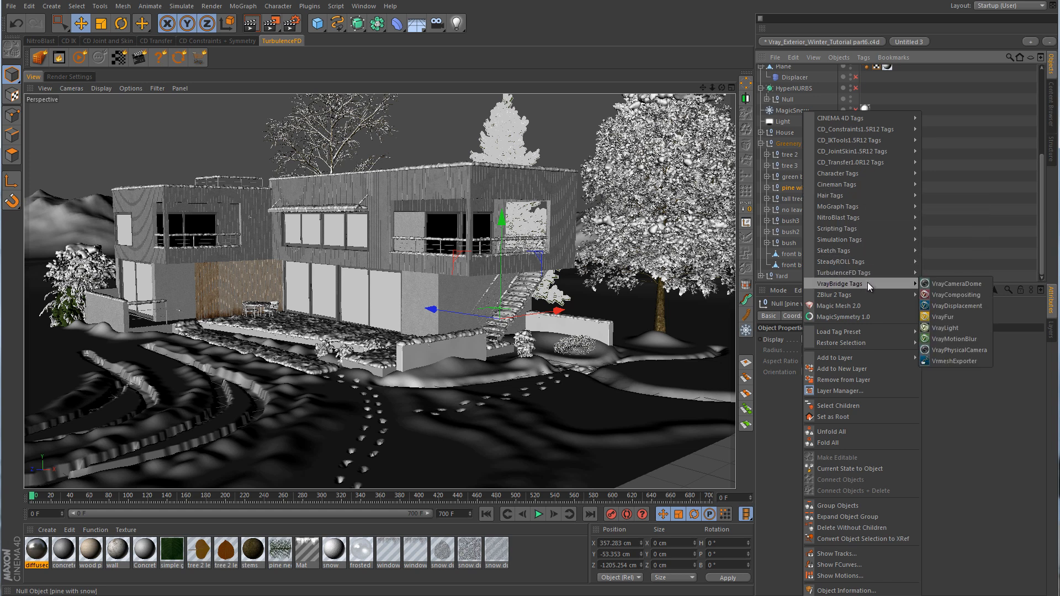
click(946, 362)
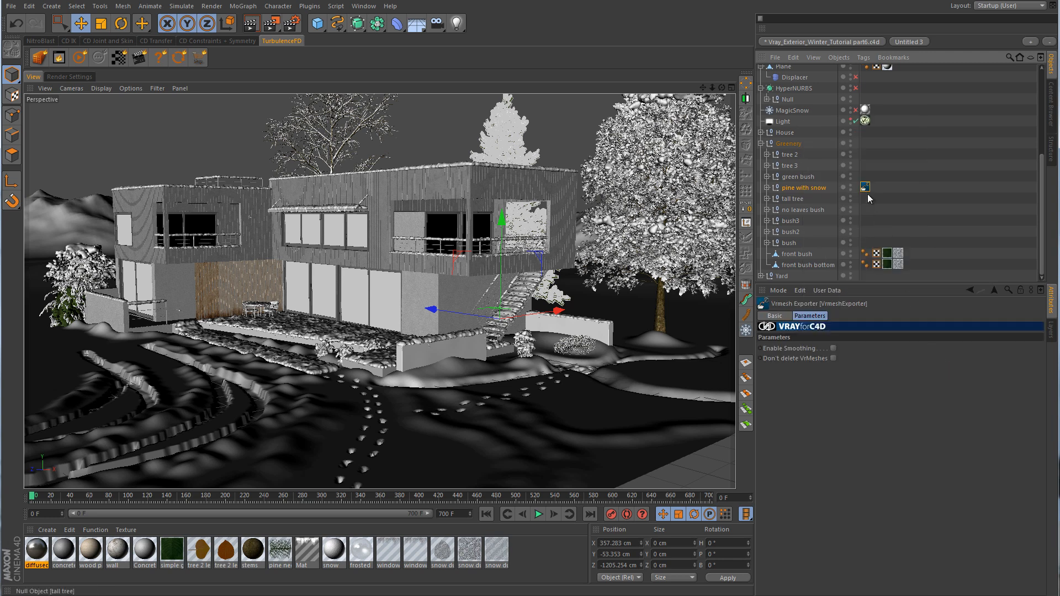
- Add a VrayProxy Generator and link the VrmeshExporter tag of "pine with snow" to it
click(308, 7)
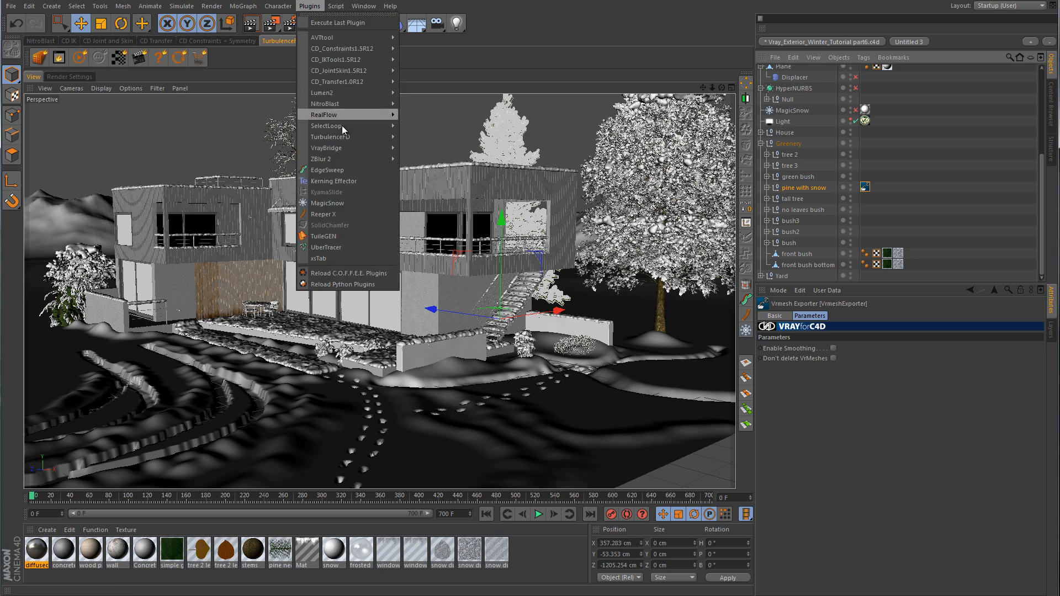
mouse_move(346, 147)
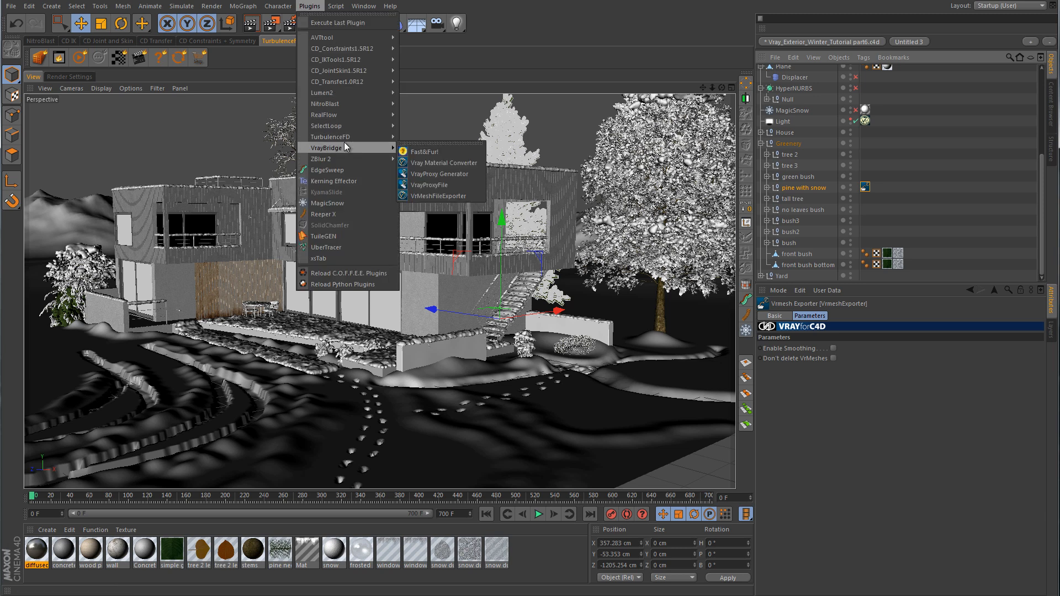
click(462, 175)
scroll(939, 190, up, 5)
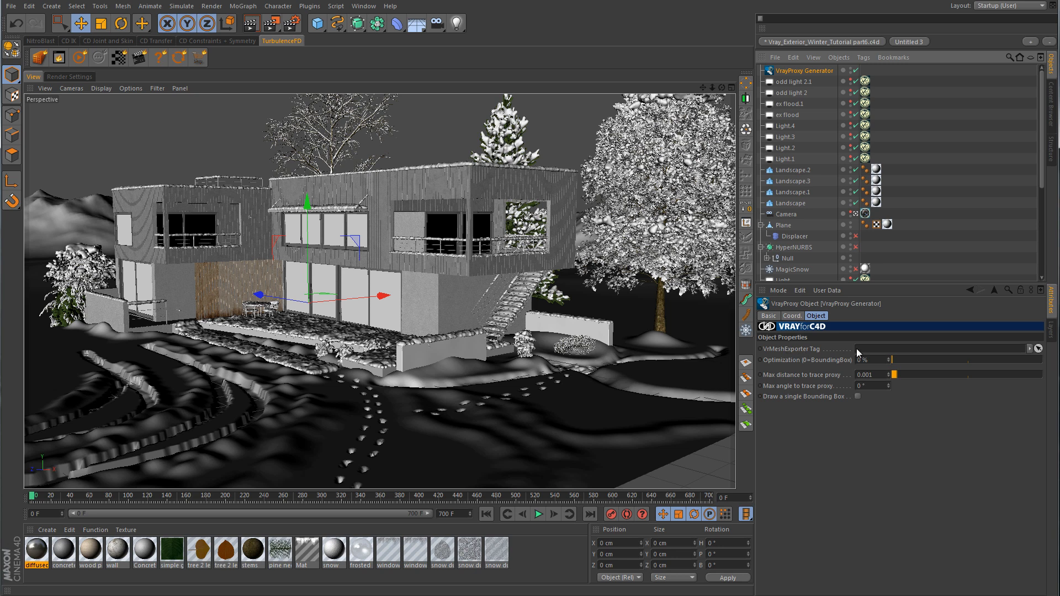
scroll(927, 221, down, 5)
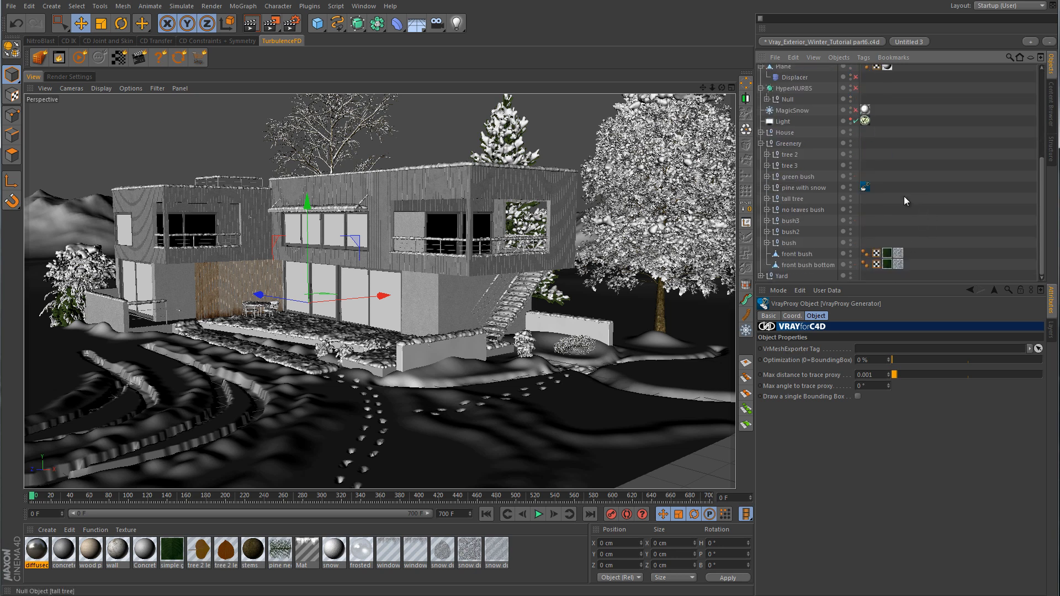
drag(866, 187, 873, 353)
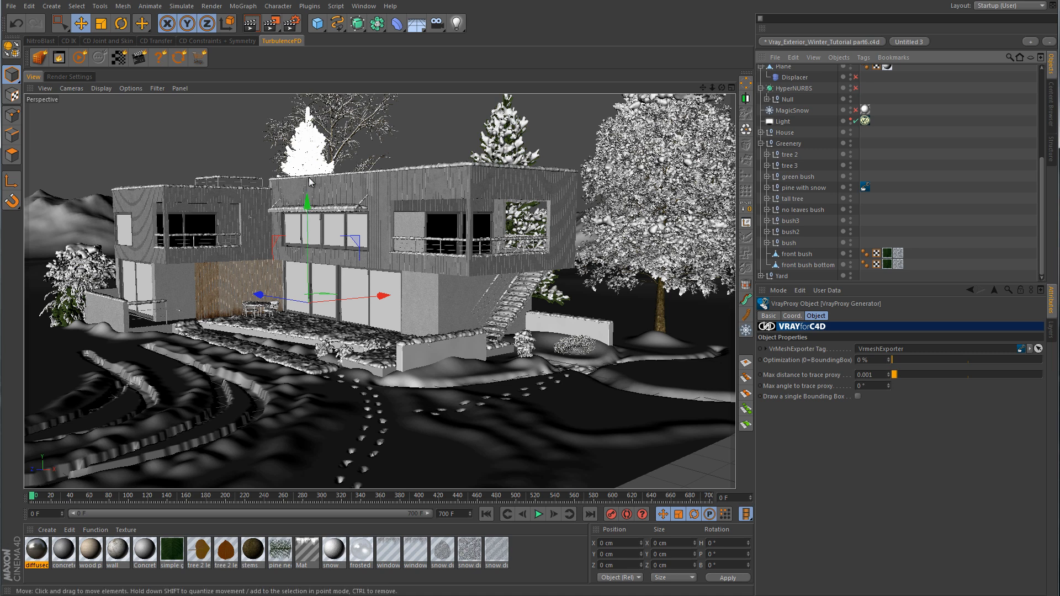
- Move the proxy pine behind the house's balcony wing, to about X -383 cm, Z 923 cm, checking it through the Camera
scroll(957, 178, up, 5)
click(858, 214)
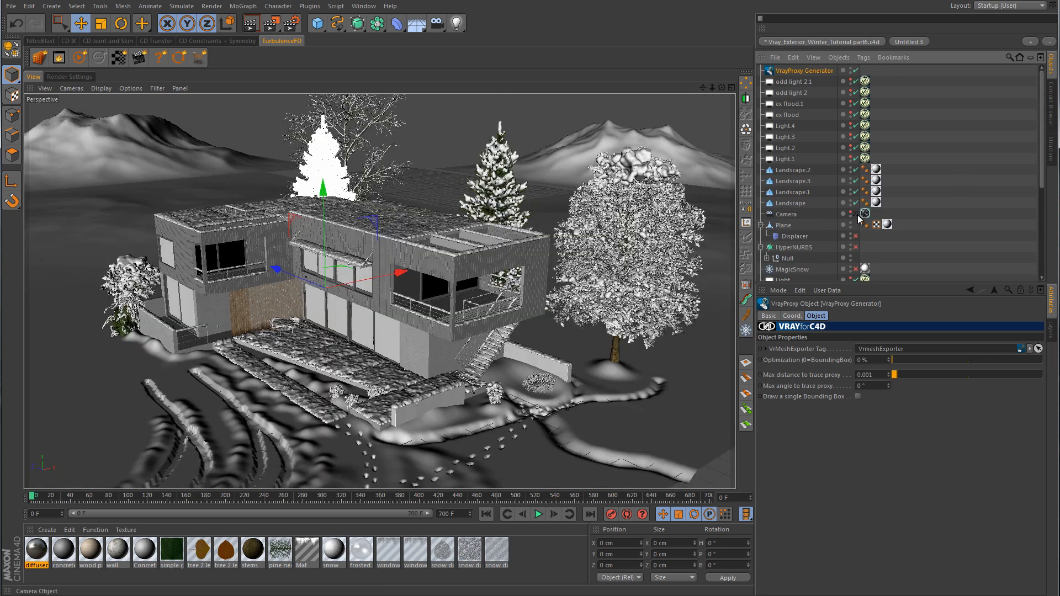
middle_click(531, 200)
middle_click(551, 200)
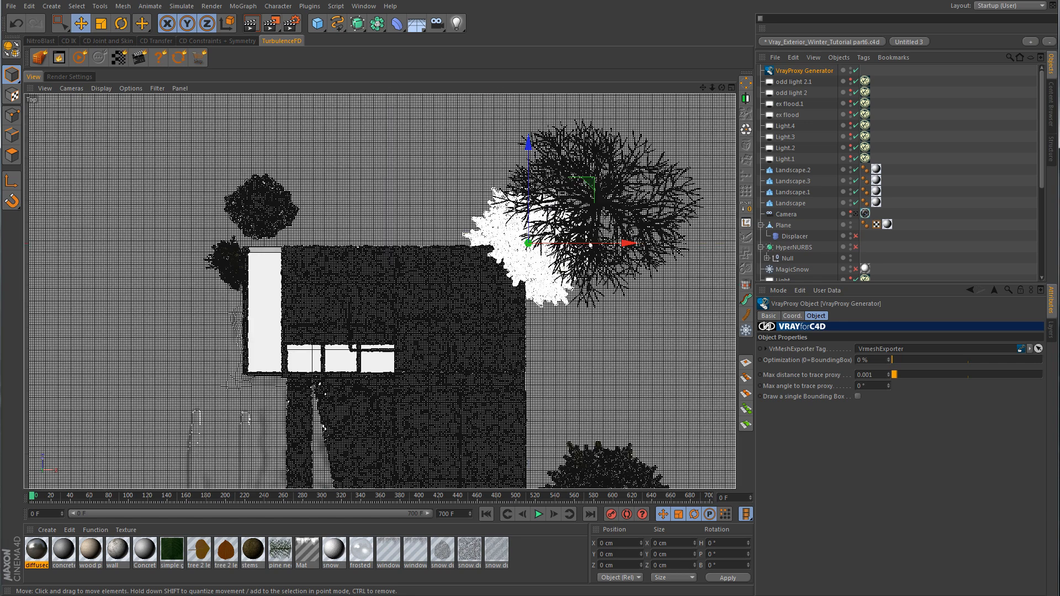
drag(579, 249, 468, 164)
middle_click(468, 164)
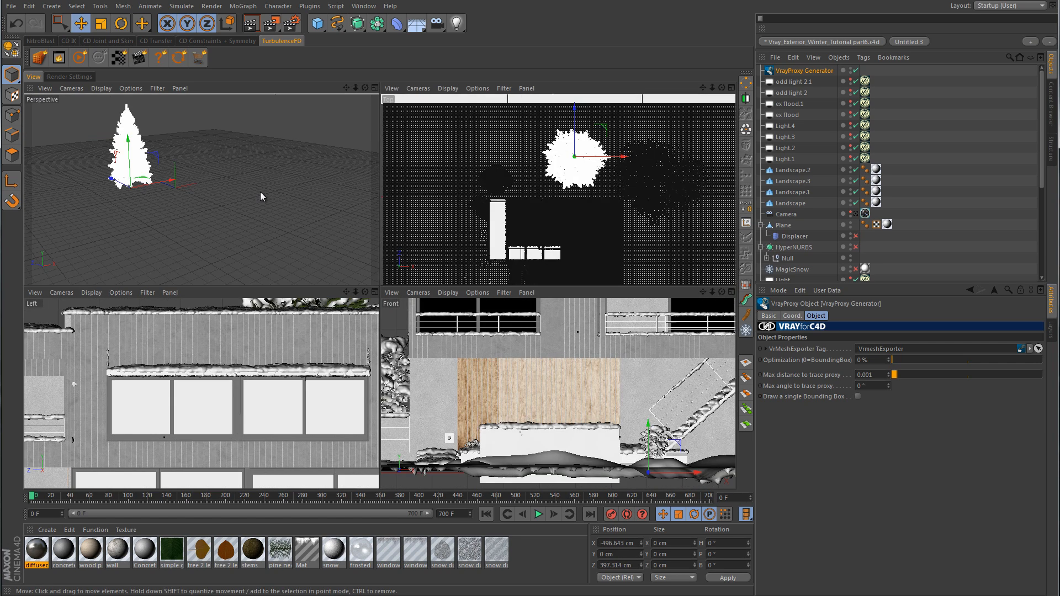
middle_click(260, 191)
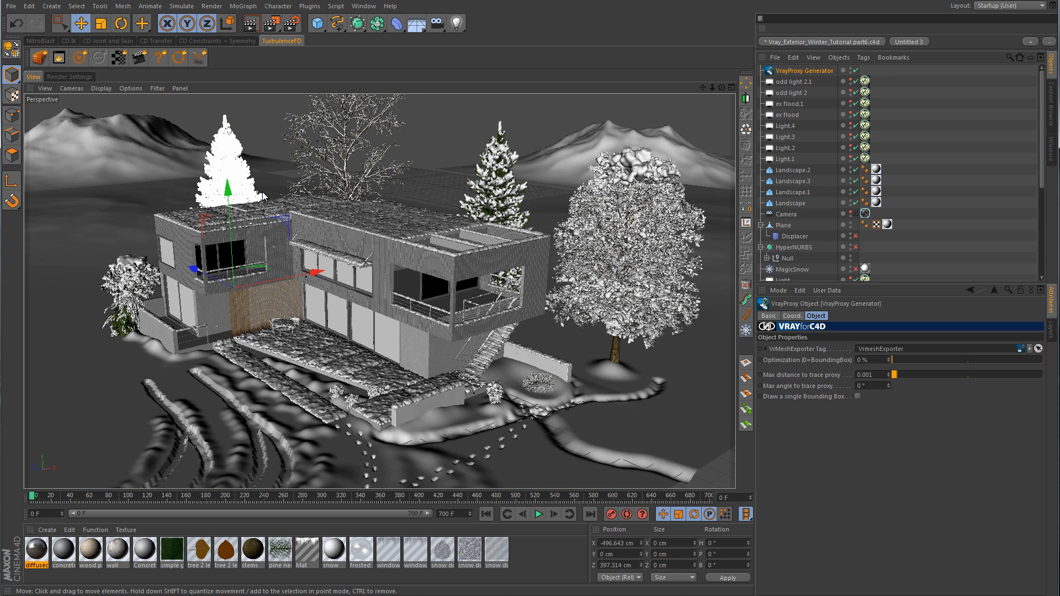
click(856, 214)
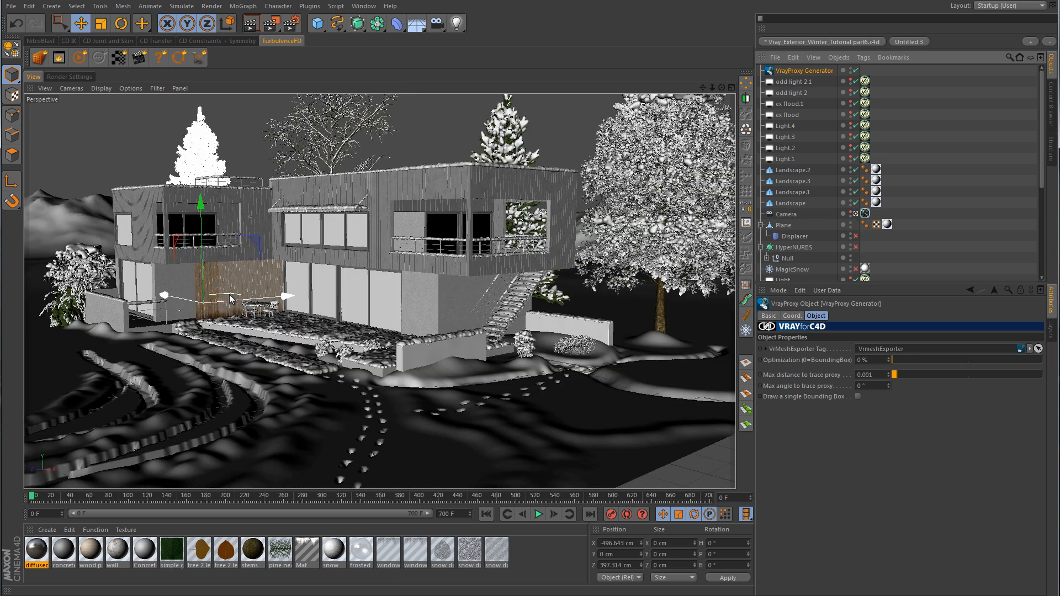
mouse_move(231, 298)
mouse_down()
mouse_move(202, 297)
mouse_move(222, 296)
mouse_move(214, 289)
mouse_up()
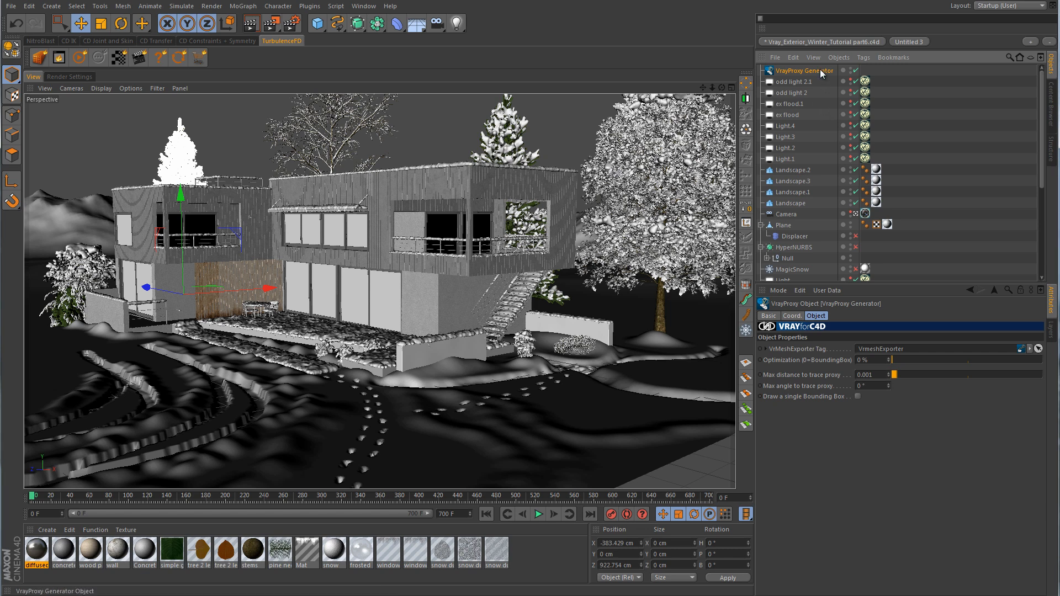
- Place the VrayProxy Generator inside the Greenery group, directly above "pine with snow"
scroll(815, 279, down, 5)
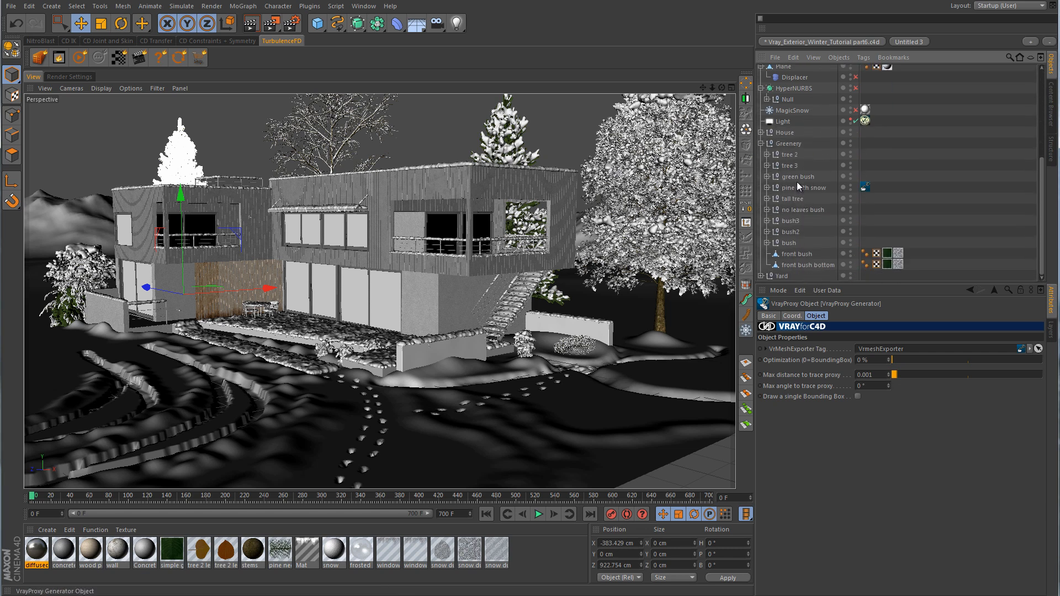
drag(797, 183, 798, 183)
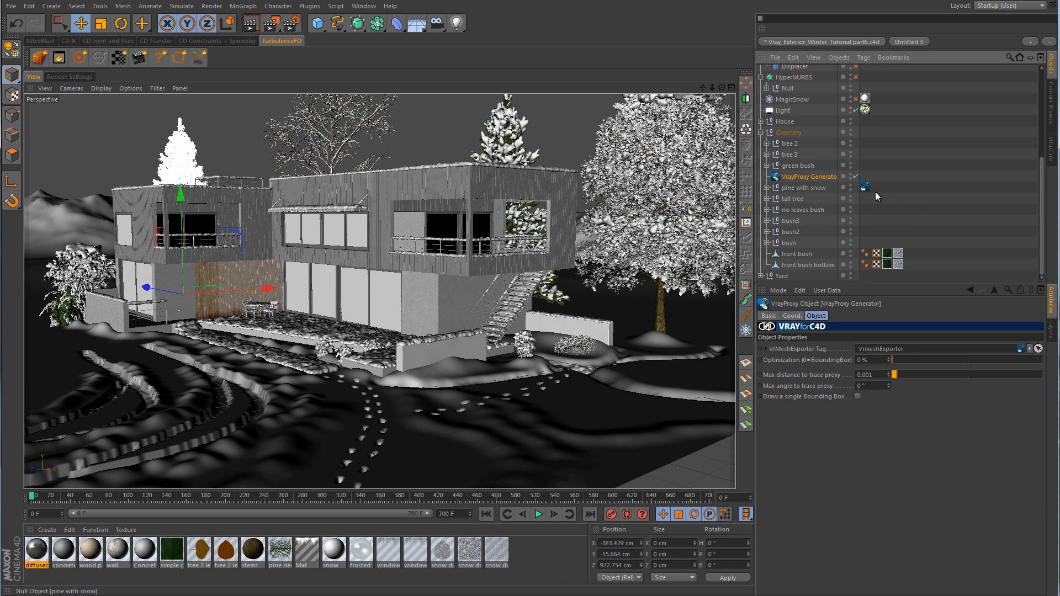
- Duplicate the VrayProxy Generator within Greenery and move the copy far behind the house, to about X 614 cm, Z 5047 cm
ctrl+drag(797, 178, 796, 168)
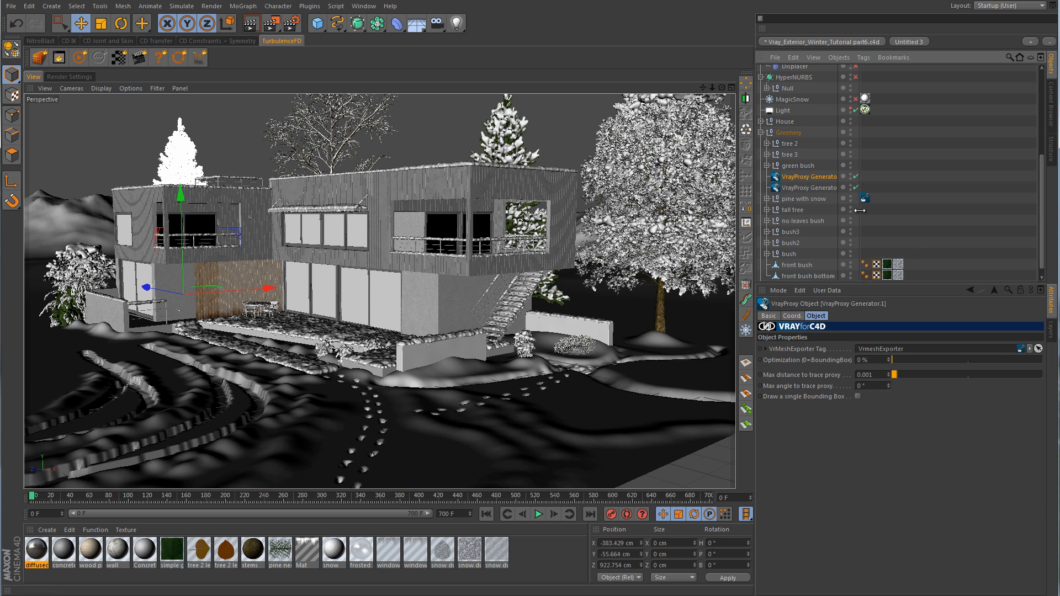
mouse_move(860, 200)
mouse_down()
mouse_move(884, 200)
mouse_move(873, 200)
mouse_up()
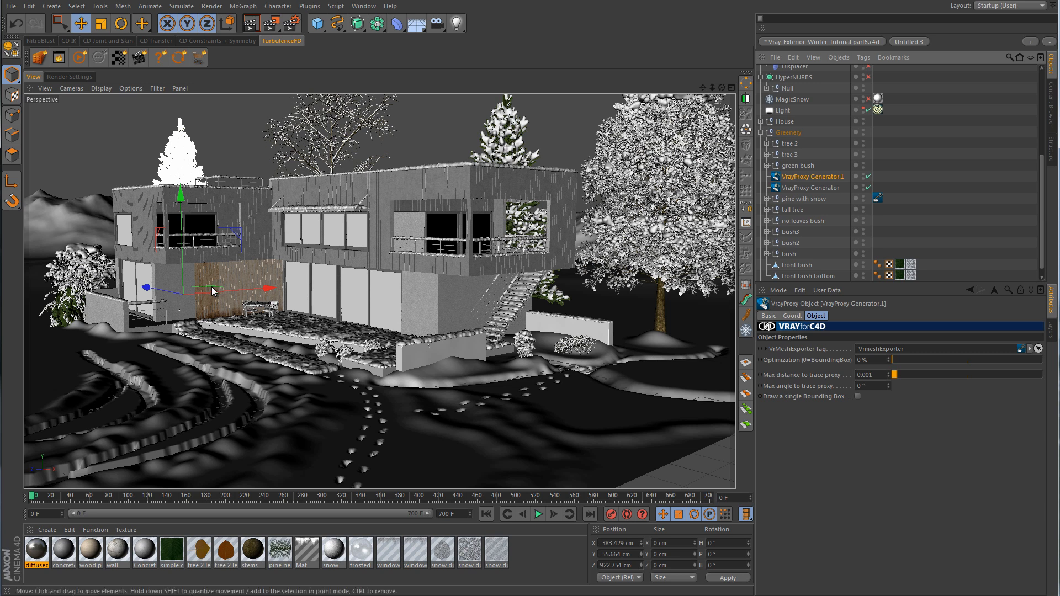
drag(211, 287, 153, 270)
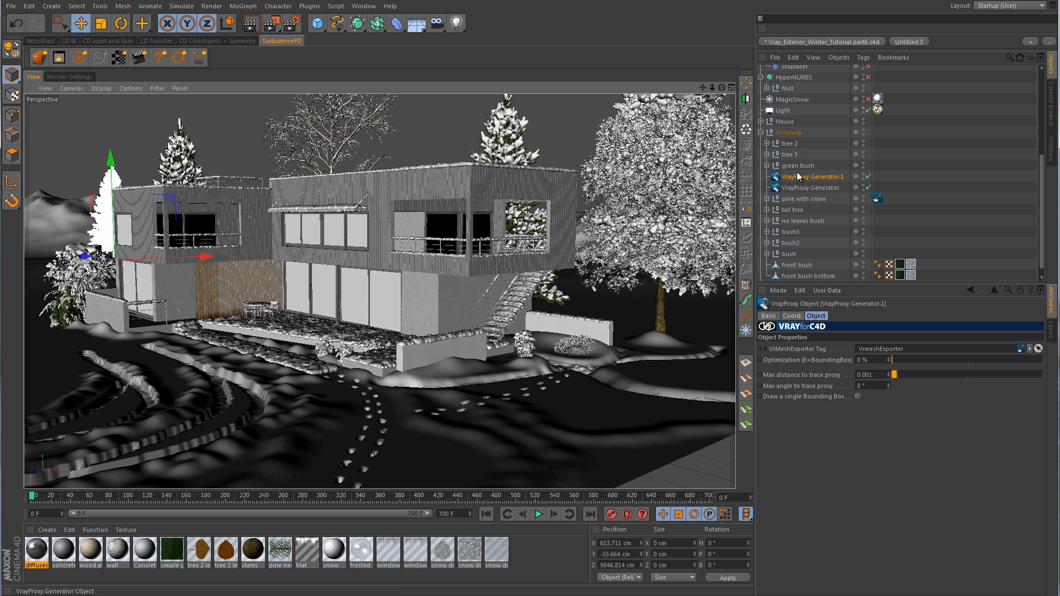
- Copy and paste the distant proxy pine and move the new copy beside the house, to about X -1024 cm, Z 2632 cm
key(ctrl+c)
key(ctrl+v)
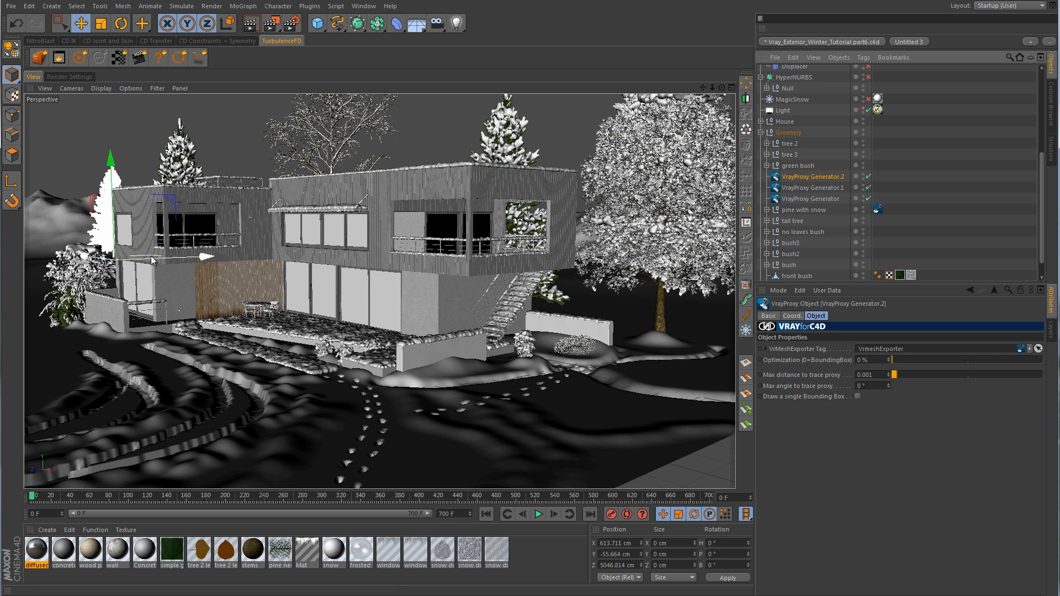
drag(152, 261, 64, 281)
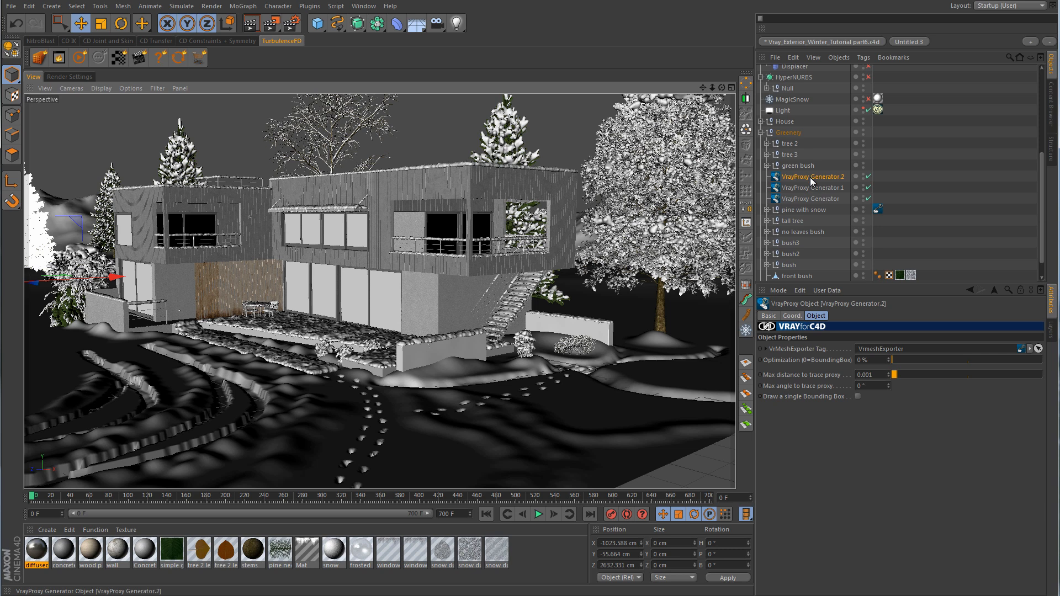
- Duplicate the latest proxy pine and place the third copy behind the main building, at about X 1130 cm, Z 183 cm
ctrl+drag(810, 177, 810, 171)
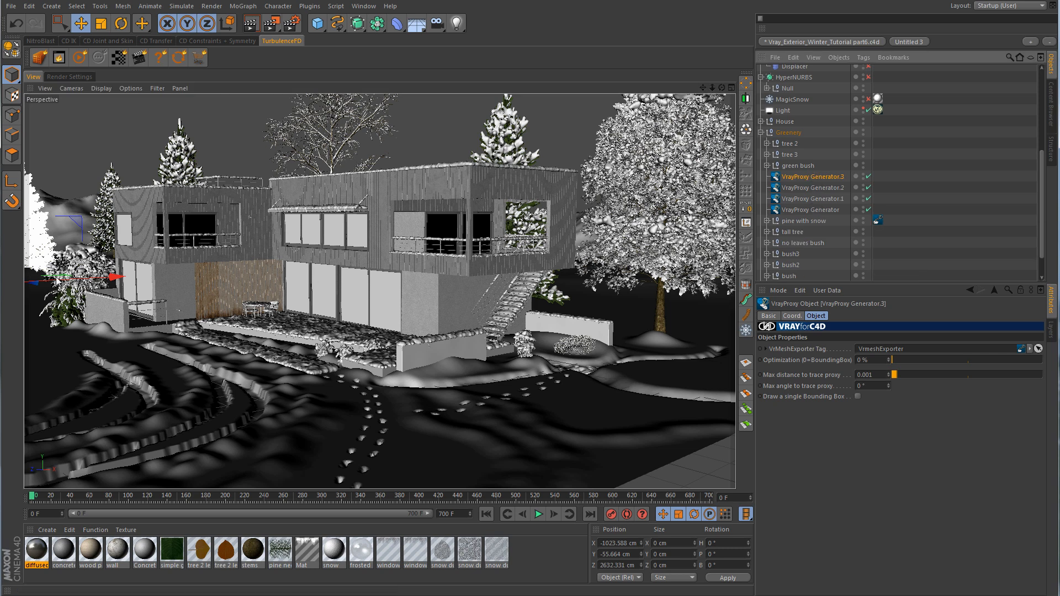
drag(61, 280, 425, 285)
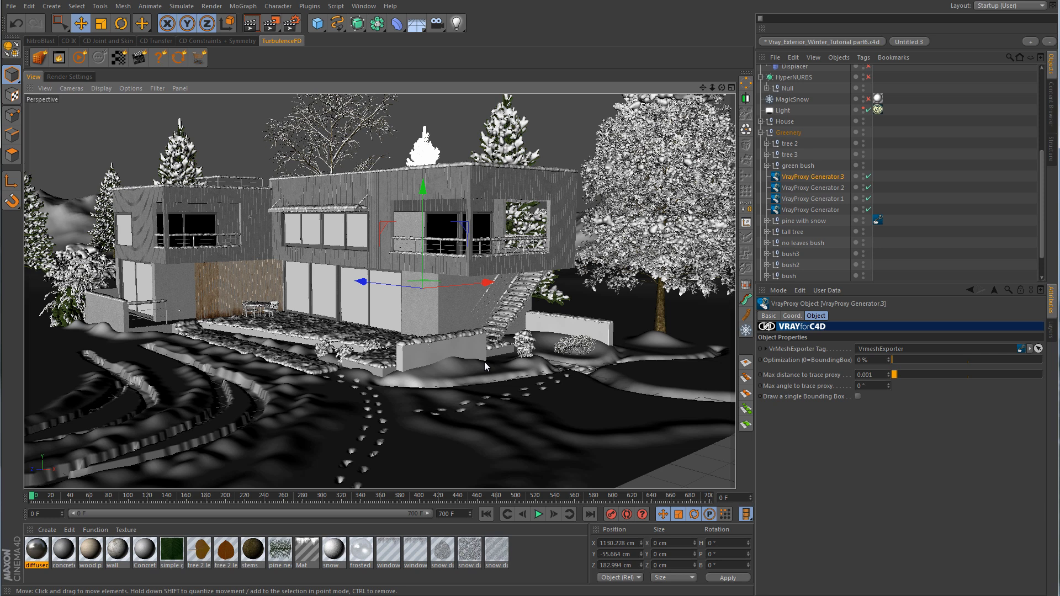
scroll(956, 194, down, 3)
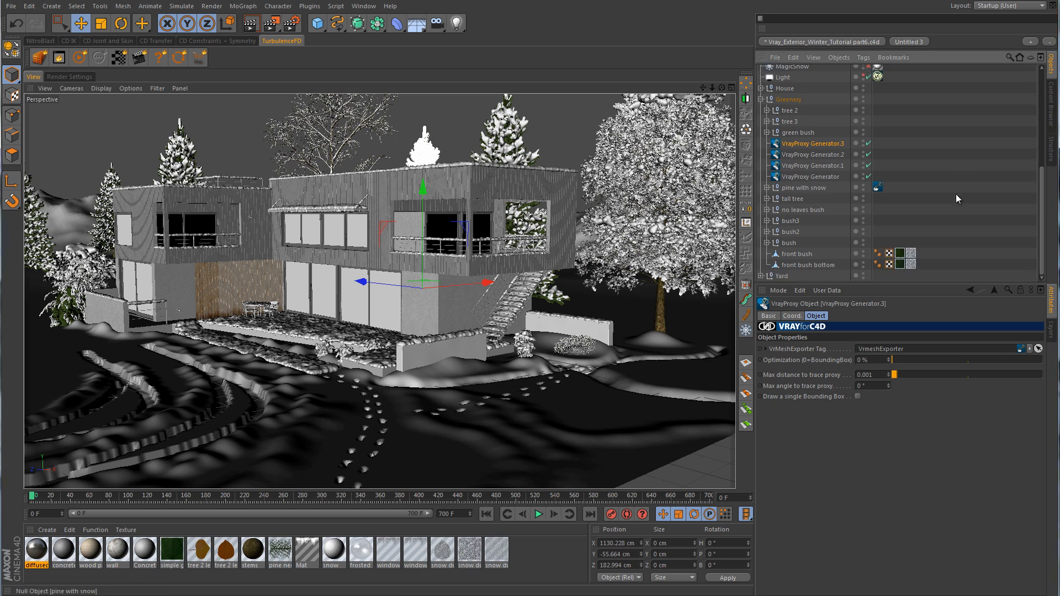
- Examine the proxy pines and the original snowy pine up close outside the scene camera, and return to the Camera view
scroll(876, 206, up, 6)
click(878, 203)
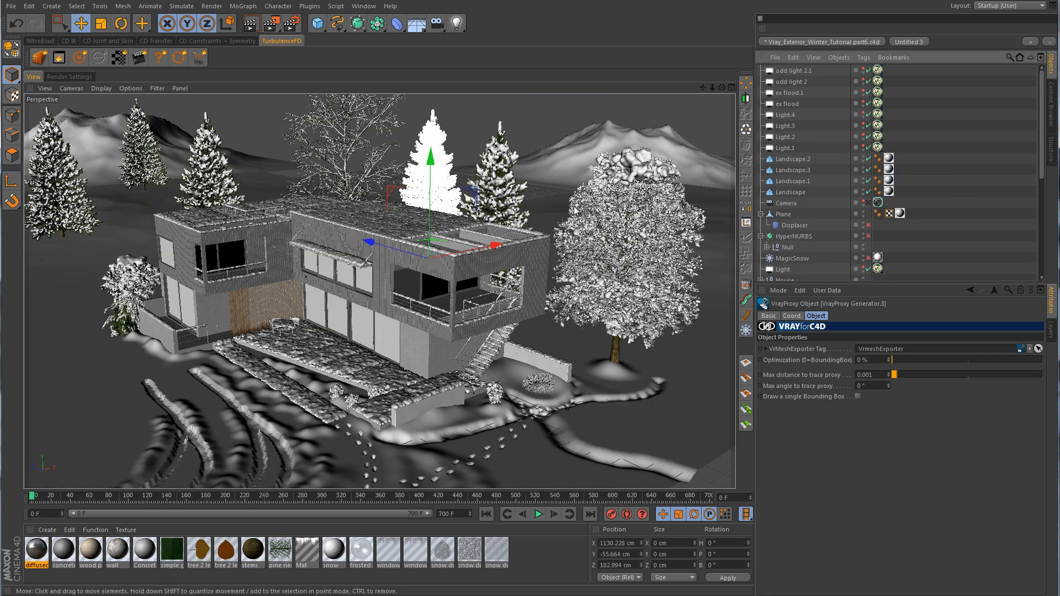
alt+middle_drag(582, 169, 406, 307)
alt+right_drag(407, 307, 478, 289)
alt+drag(478, 290, 499, 329)
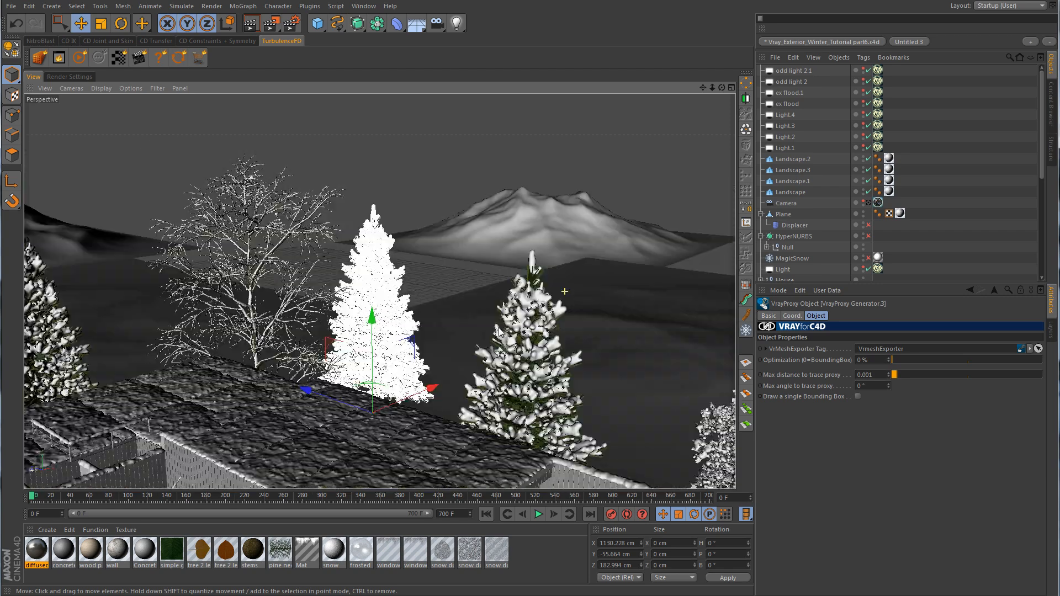
alt+right_drag(544, 273, 683, 273)
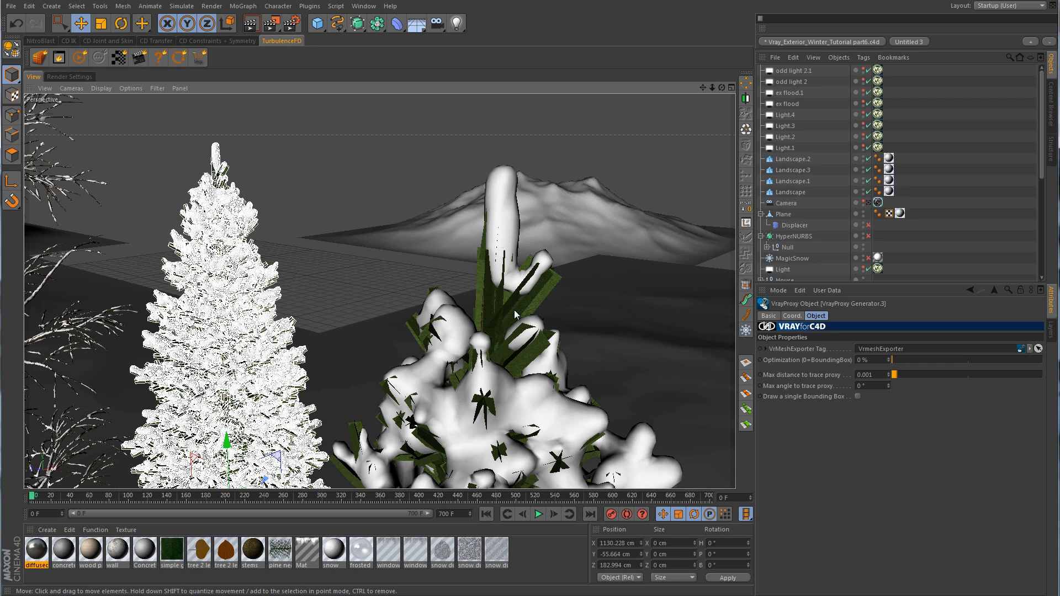
alt+middle_drag(381, 261, 580, 292)
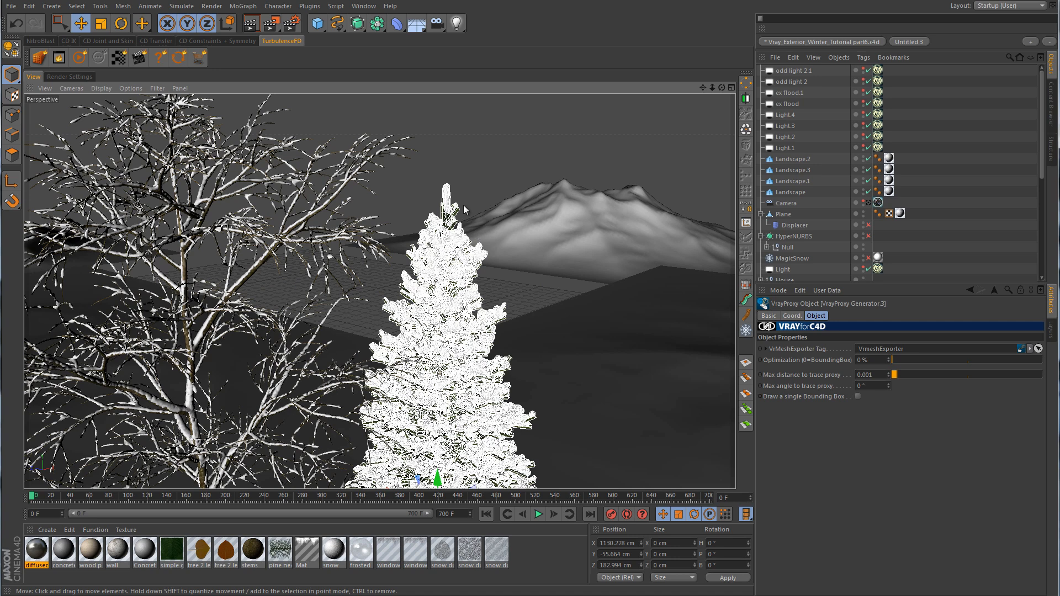
alt+right_drag(464, 257, 288, 265)
alt+middle_drag(287, 265, 514, 272)
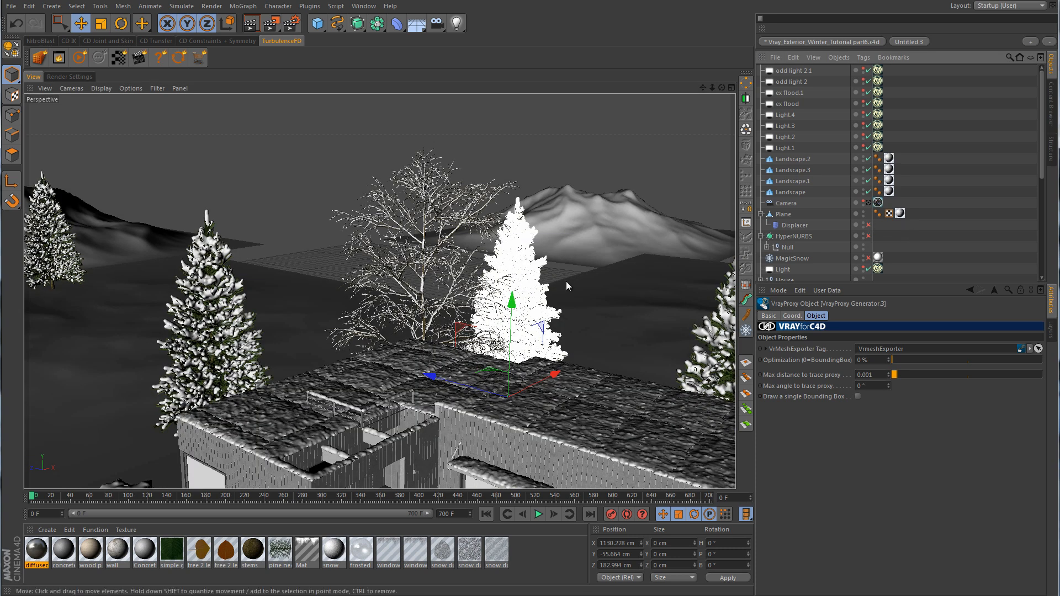
click(873, 203)
scroll(833, 184, down, 5)
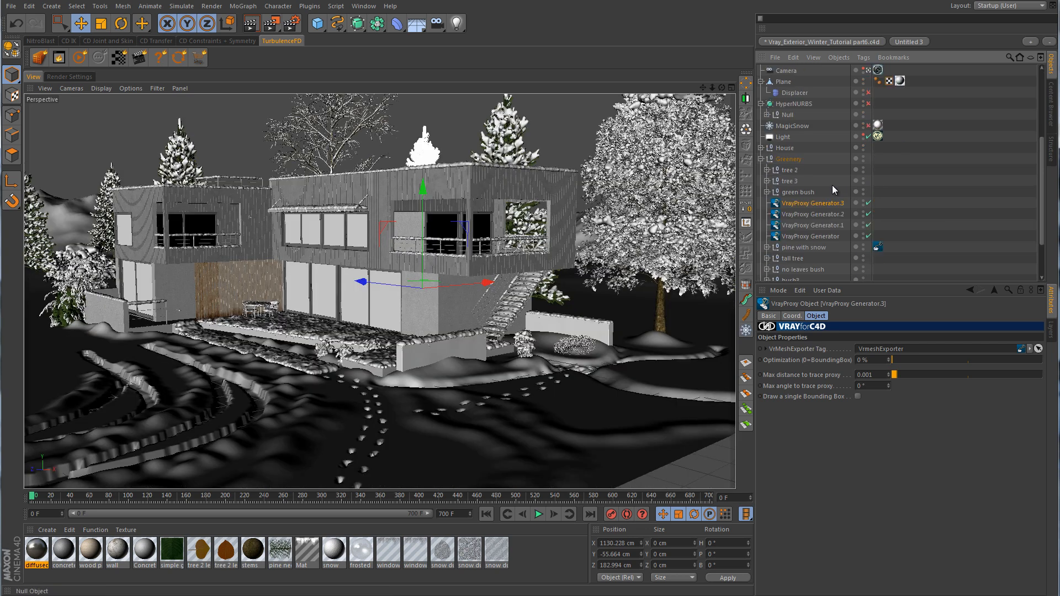
- Set the heading rotation of the first proxy pine, VrayProxy Generator, to 113°, and rotate the heading of VrayProxy Generator.1 as well
click(834, 177)
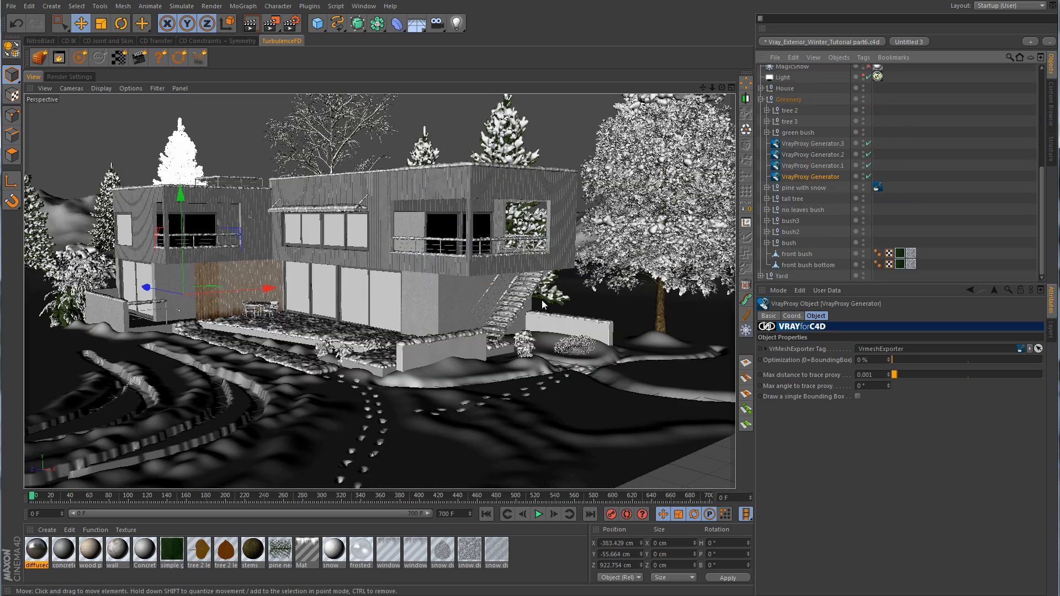
click(793, 316)
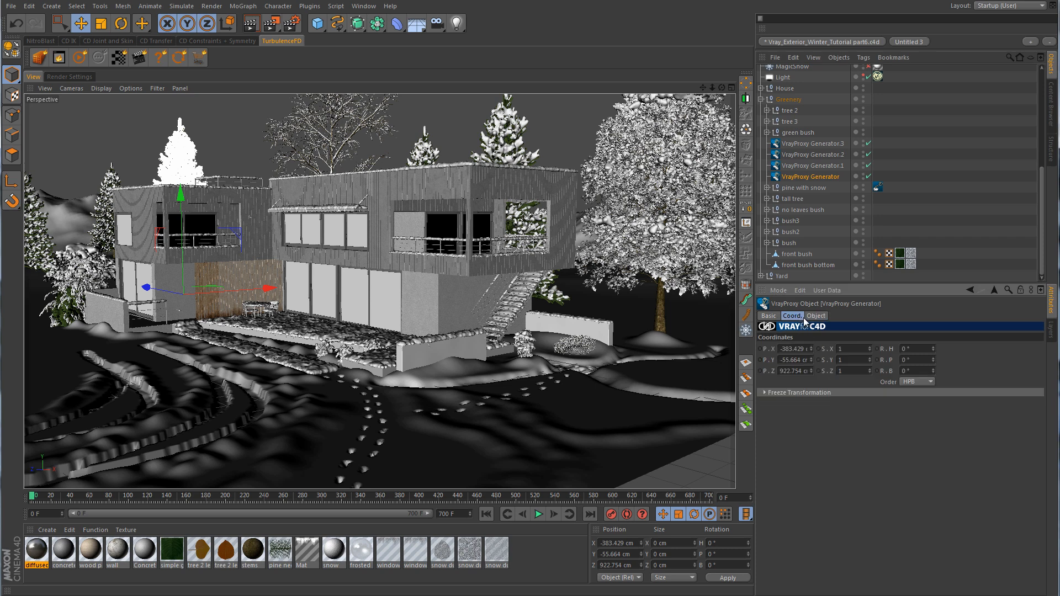
mouse_move(933, 347)
mouse_down()
mouse_move(933, 337)
mouse_move(933, 346)
mouse_up()
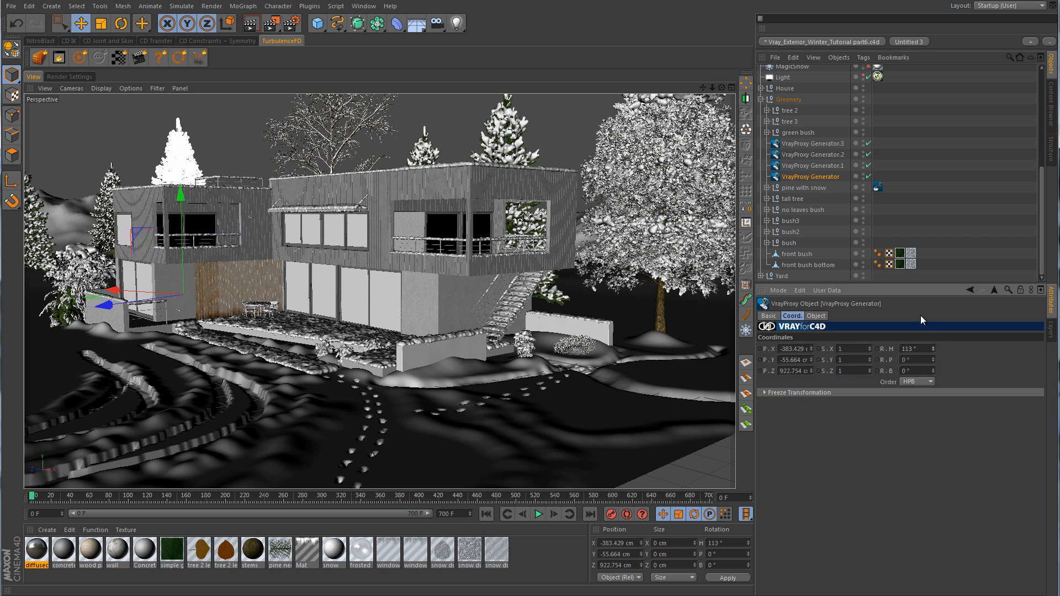
click(840, 165)
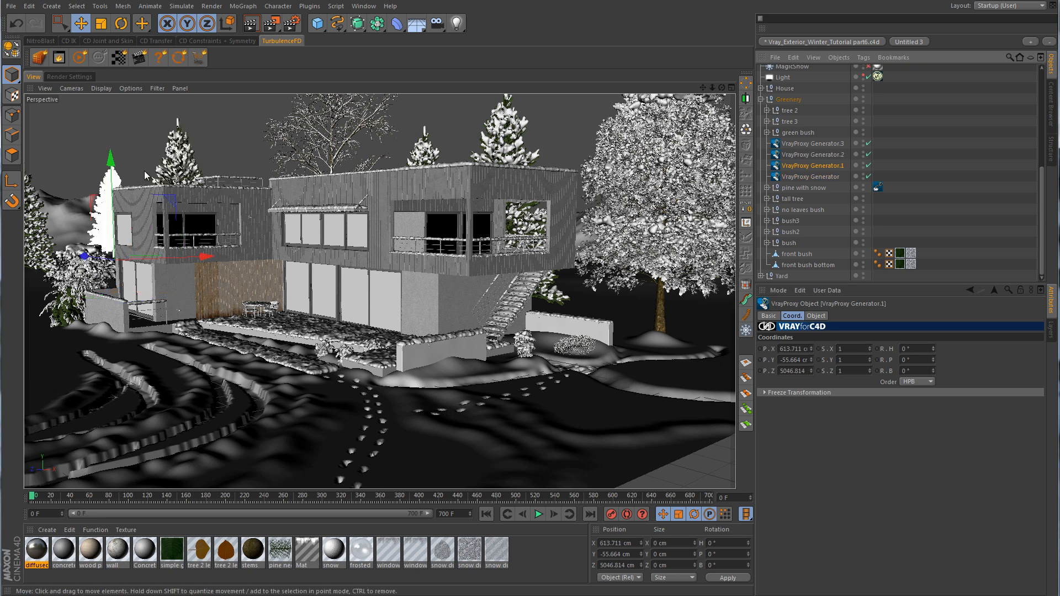
drag(934, 347, 934, 354)
- Set the heading rotation of VrayProxy Generator.2 to -73° and of VrayProxy Generator.3 to 155°
click(833, 155)
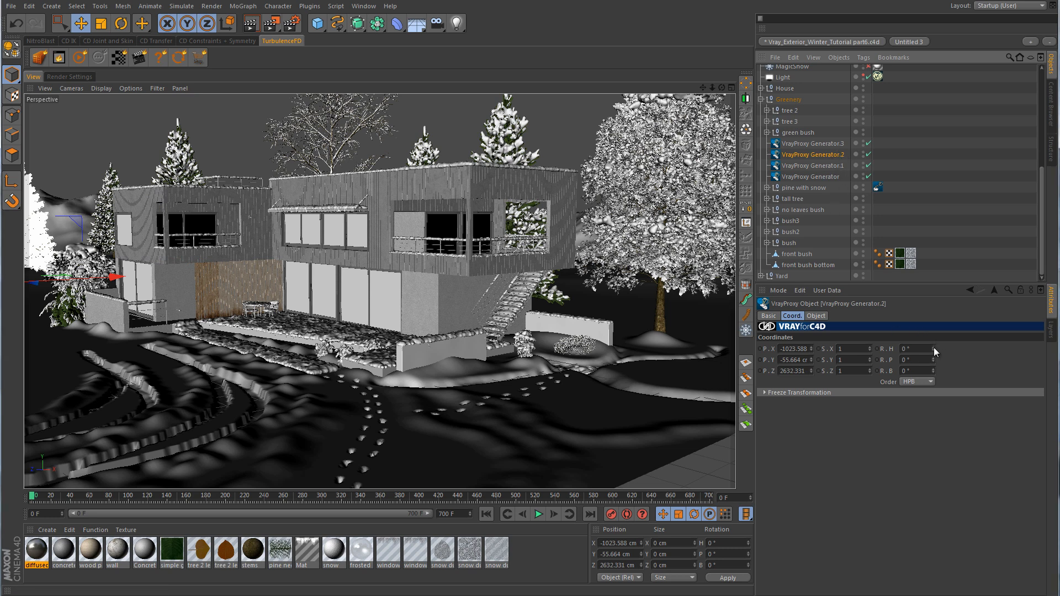
mouse_move(933, 347)
mouse_down()
mouse_move(933, 359)
mouse_move(933, 350)
mouse_up()
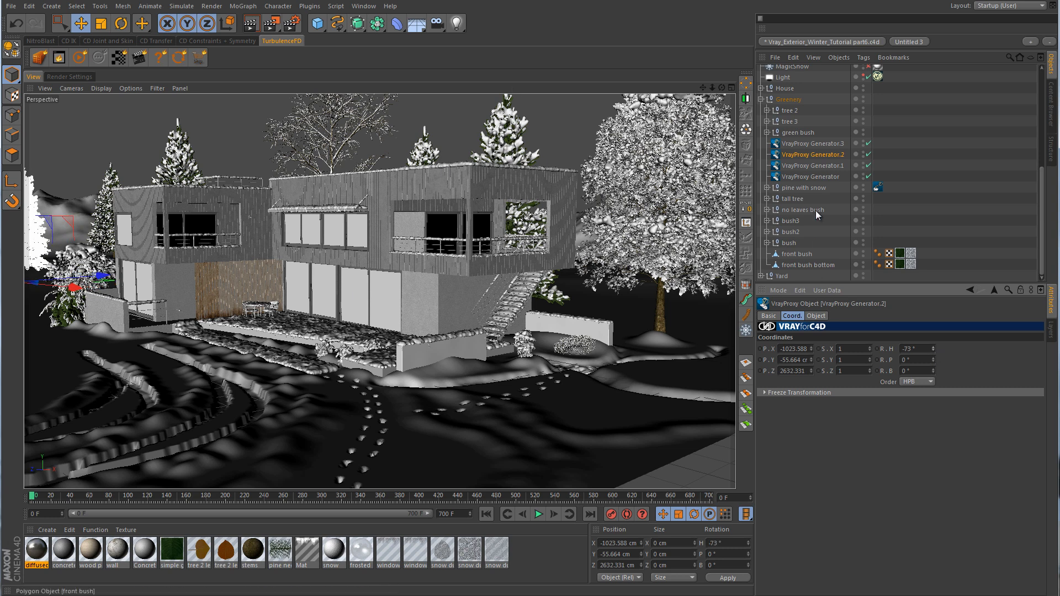
click(830, 143)
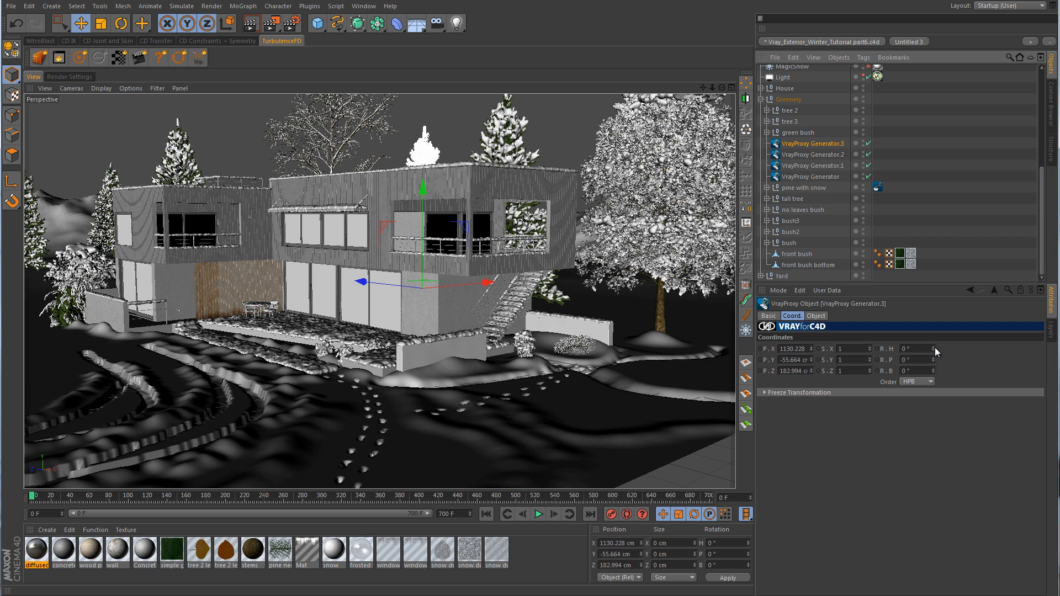
mouse_move(936, 348)
mouse_down()
mouse_move(923, 323)
mouse_move(936, 346)
mouse_up()
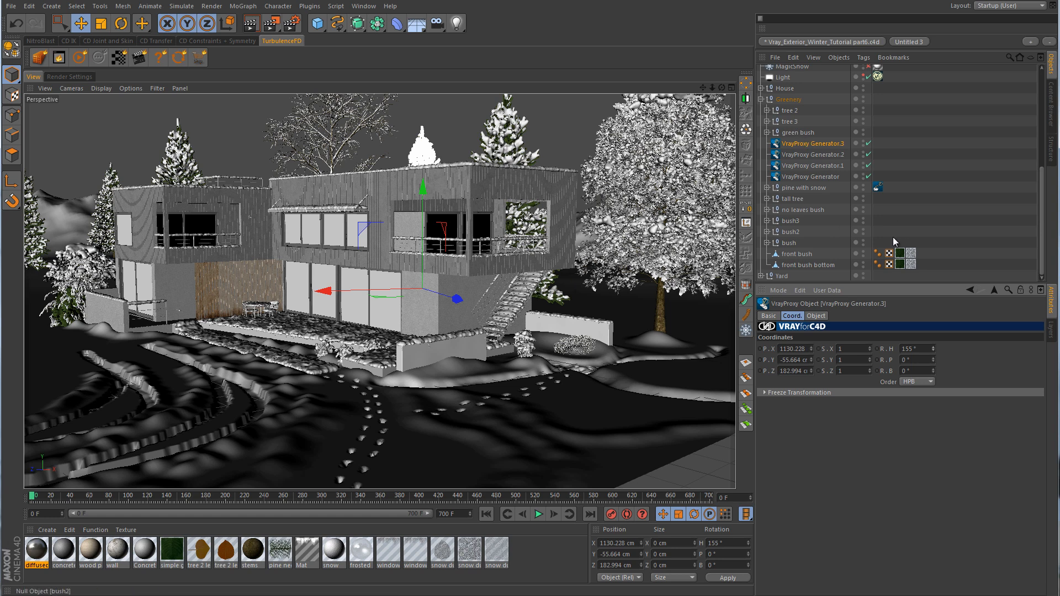
click(793, 198)
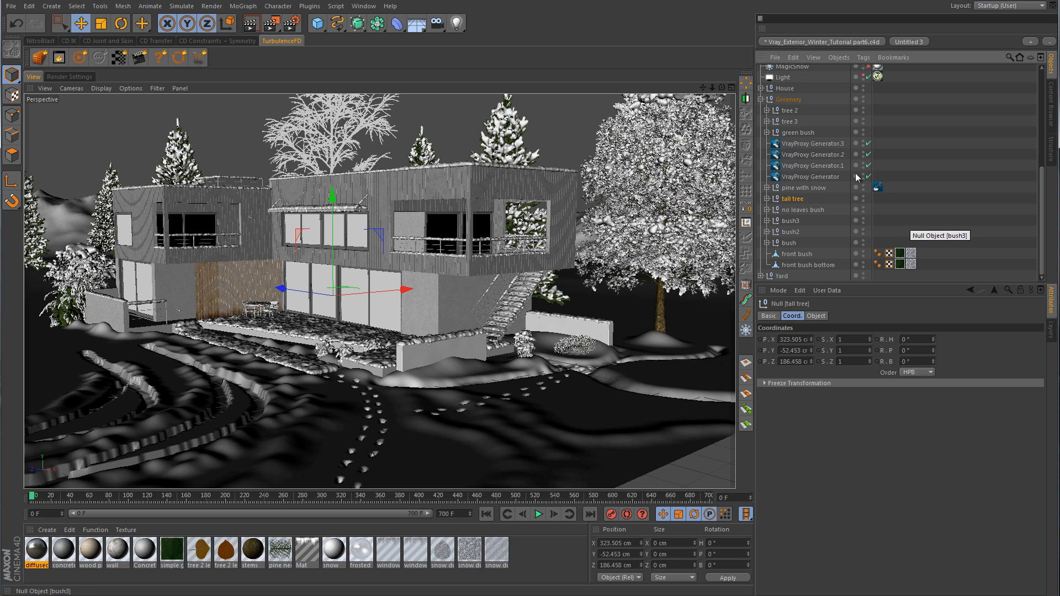
click(319, 9)
mouse_move(340, 148)
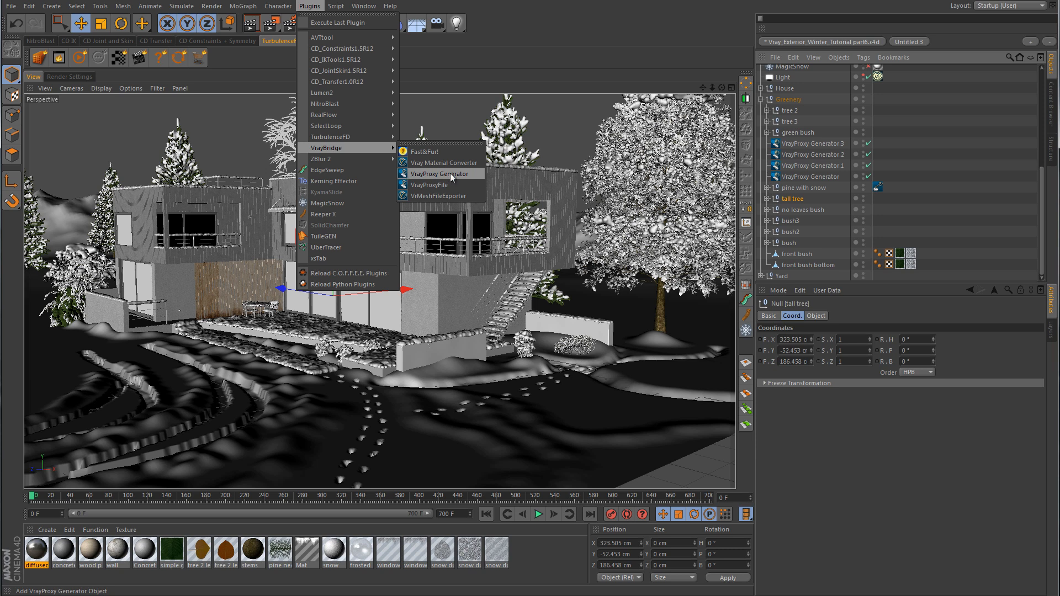
click(684, 28)
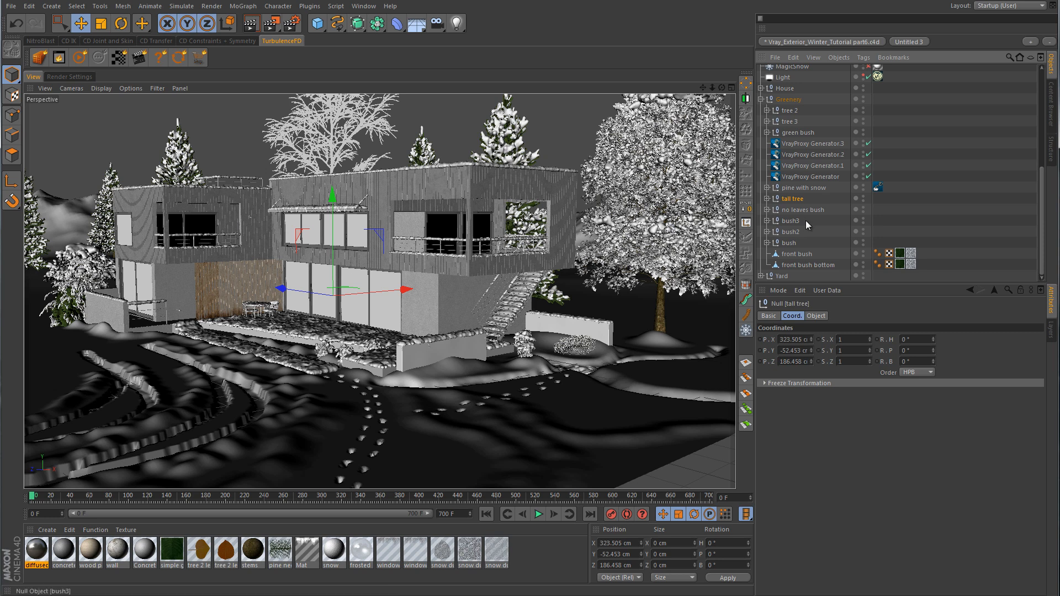
- Add a VrmeshExporter tag to the green bush object in Greenery
click(797, 133)
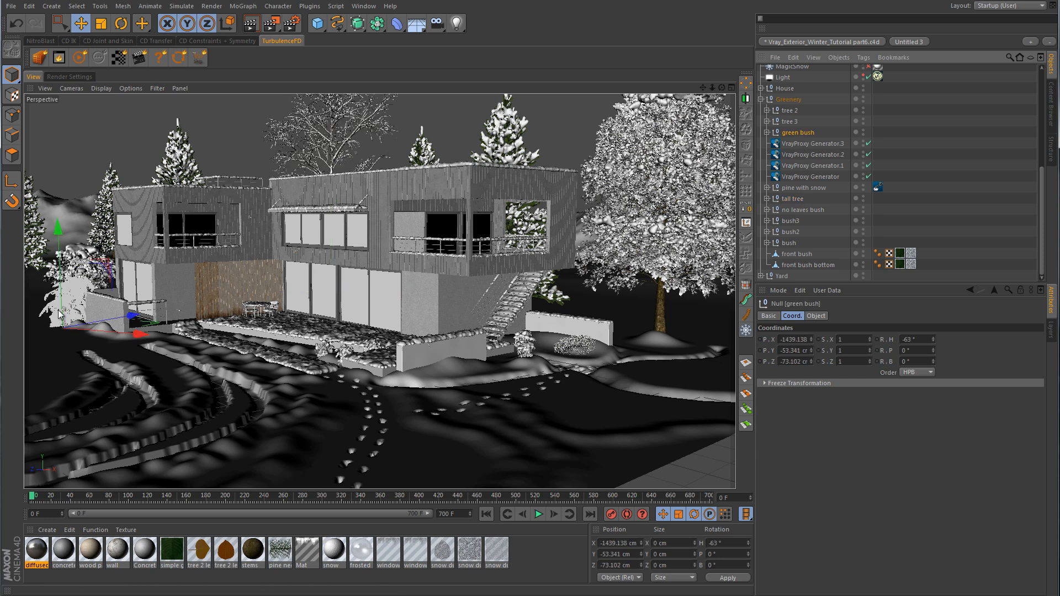
right_click(804, 132)
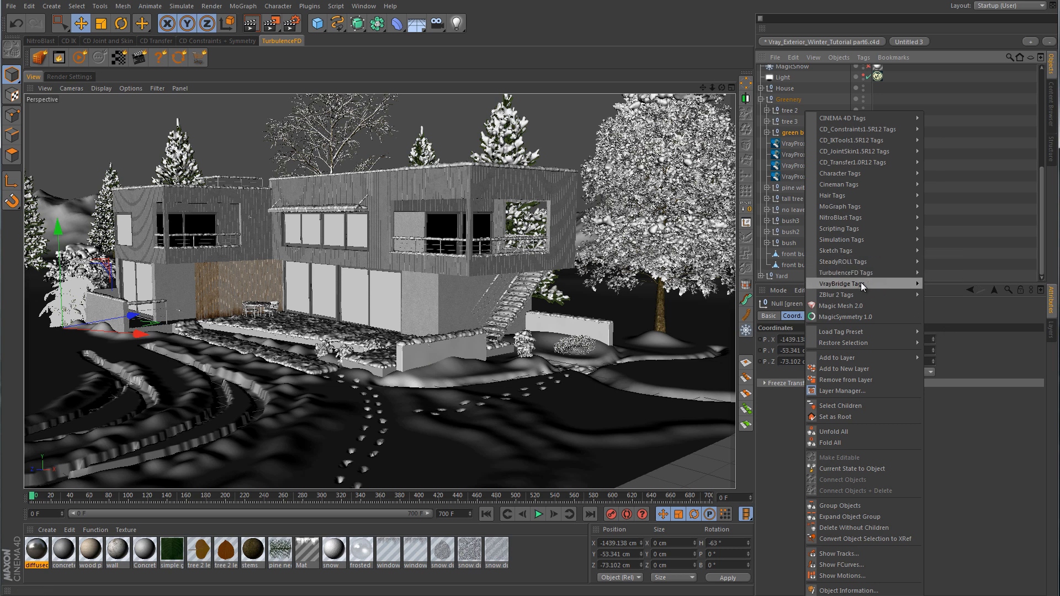
mouse_move(860, 283)
click(955, 360)
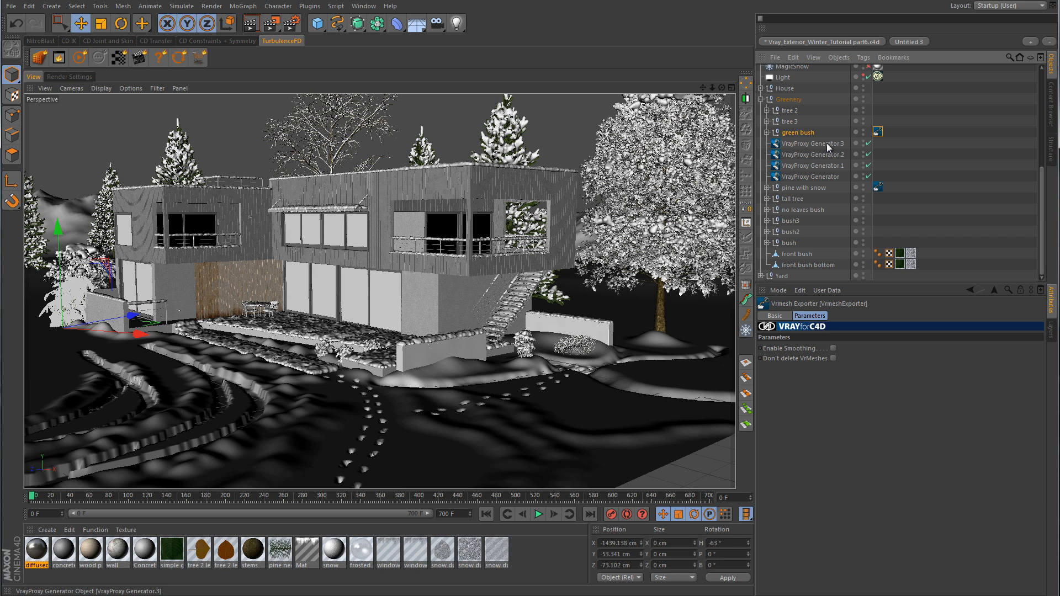
- Add a VrayProxy Generator, place it above green bush within Greenery, and link it to the green bush's VrmeshExporter tag
click(310, 6)
mouse_move(363, 136)
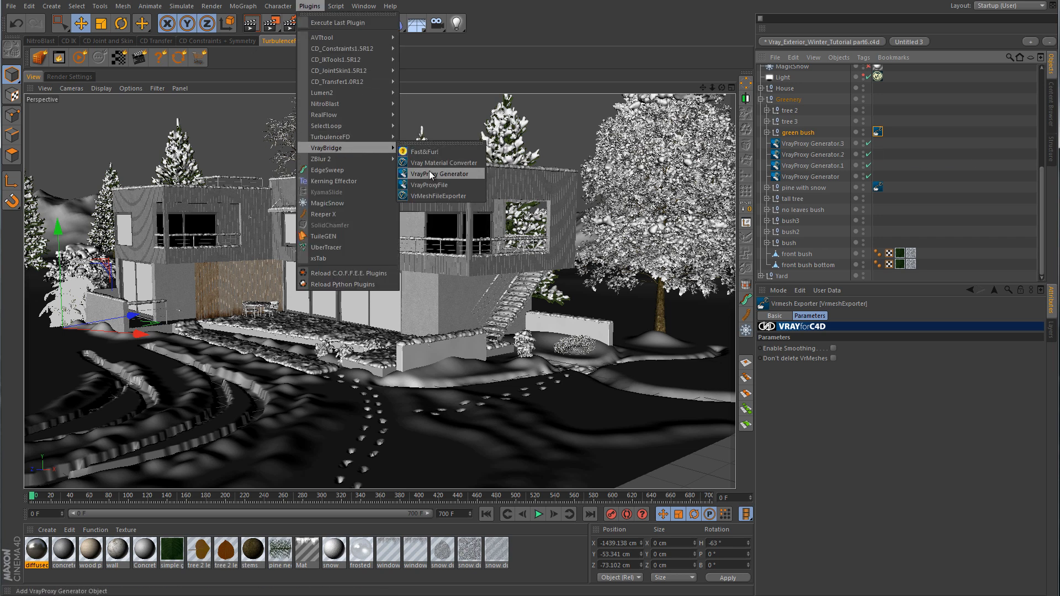
click(429, 171)
scroll(823, 110, up, 5)
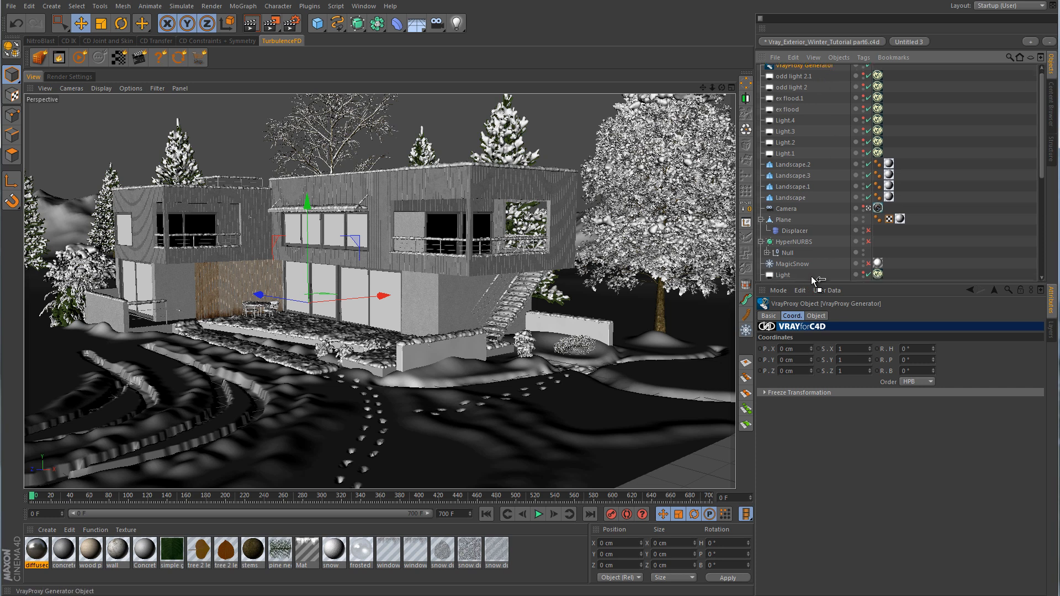
drag(811, 276, 793, 122)
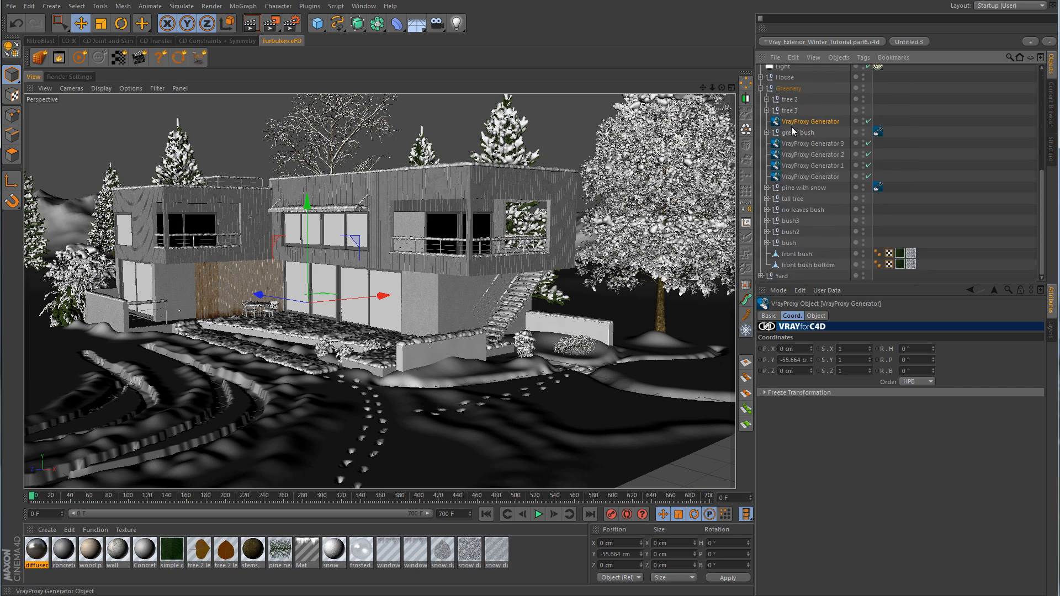
click(816, 315)
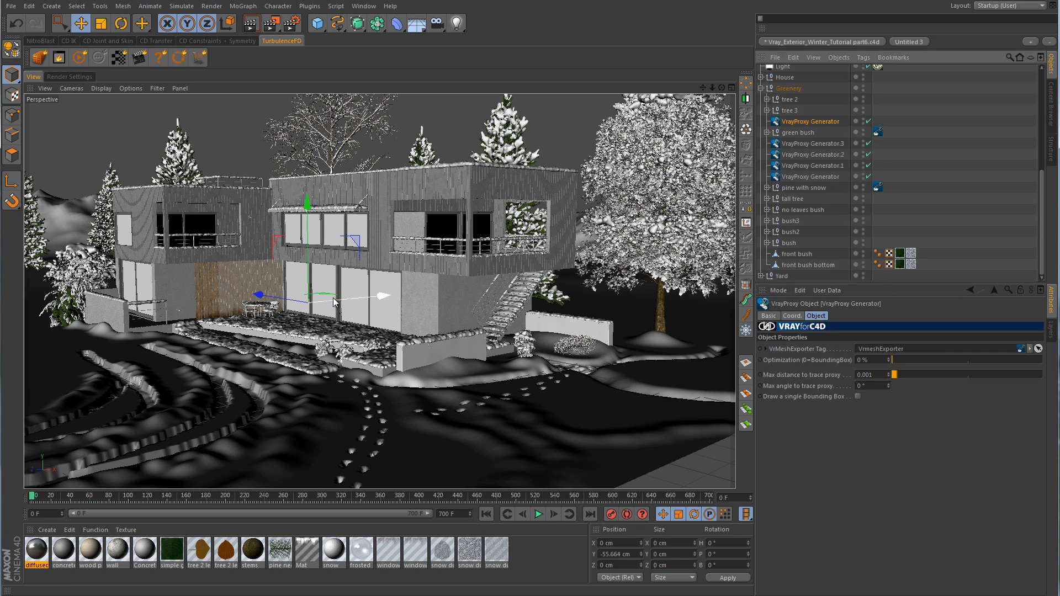
- Move the proxy bush in front of the house, to about X -744 cm, Z -2007 cm, and view it up close outside the scene camera
drag(326, 299, 465, 365)
scroll(870, 211, up, 5)
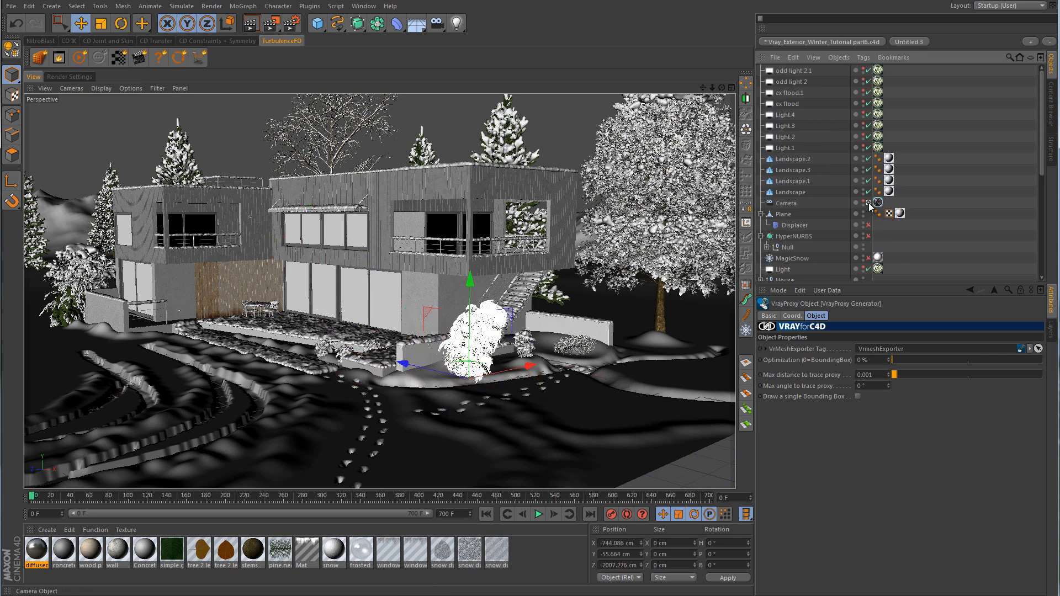
click(869, 204)
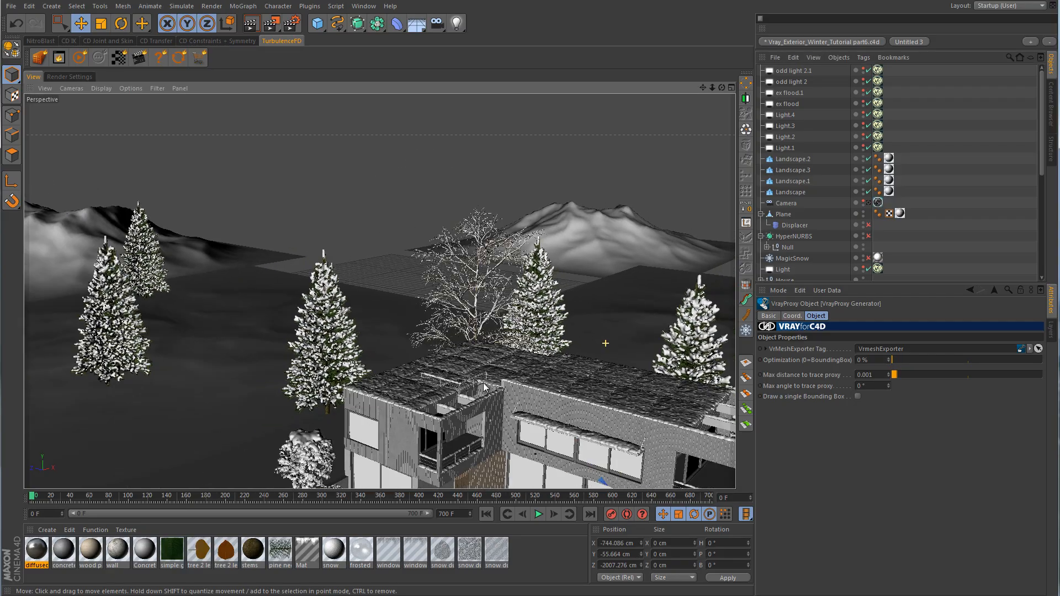
alt+middle_drag(631, 450, 347, 249)
alt+right_drag(449, 351, 703, 346)
alt+drag(704, 346, 601, 343)
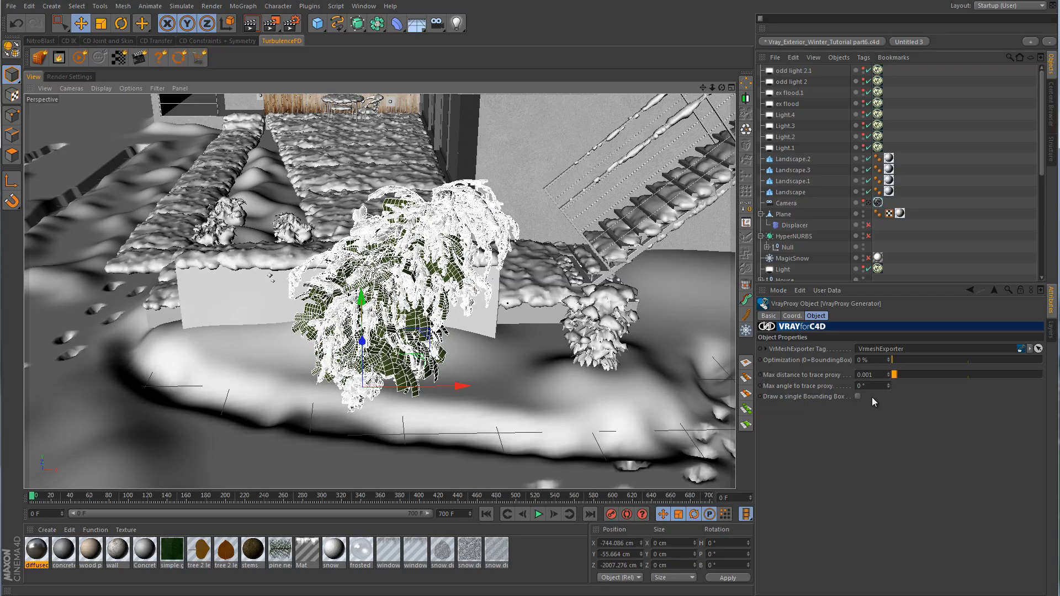
- Reposition the proxy bush in the Top view near the end of the low snowy wall, at about X -890 cm, Z -1999 cm
click(792, 316)
middle_click(576, 227)
middle_click(576, 228)
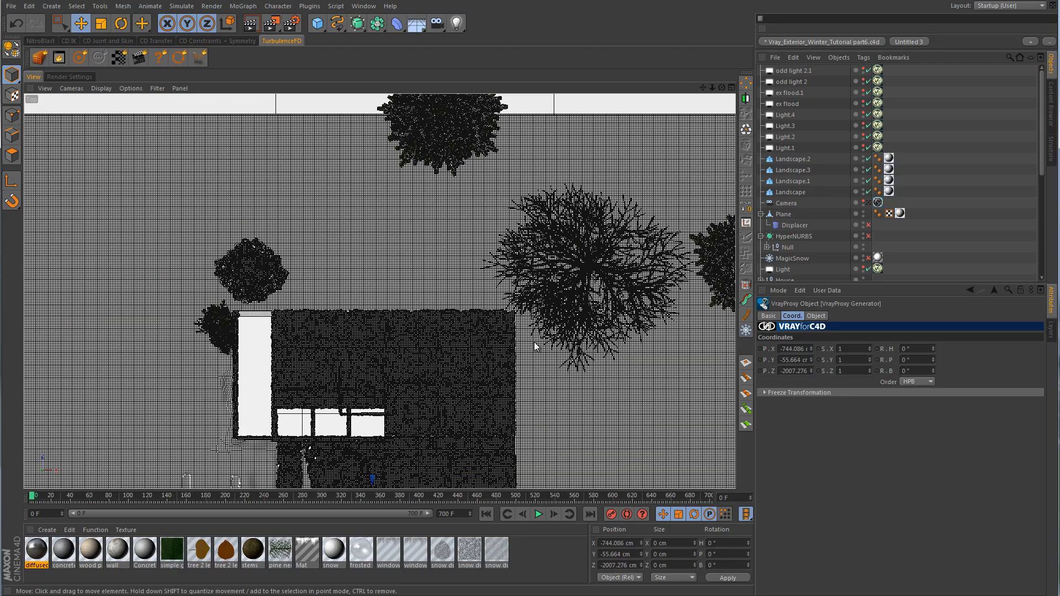
alt+middle_drag(364, 356, 418, 144)
alt+middle_drag(483, 365, 463, 149)
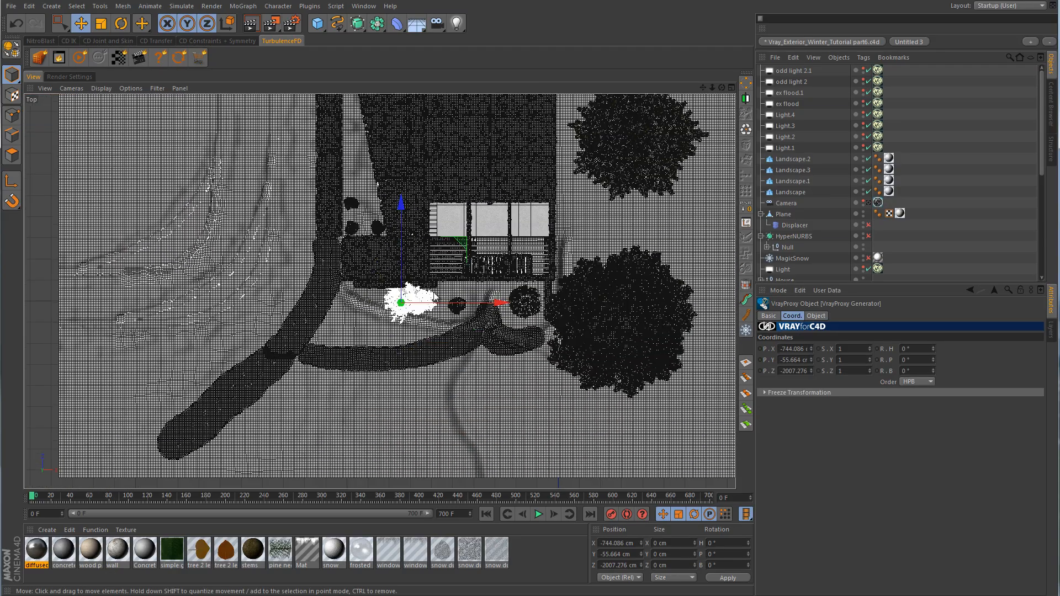
scroll(434, 294, up, 10)
alt+middle_drag(400, 341, 602, 360)
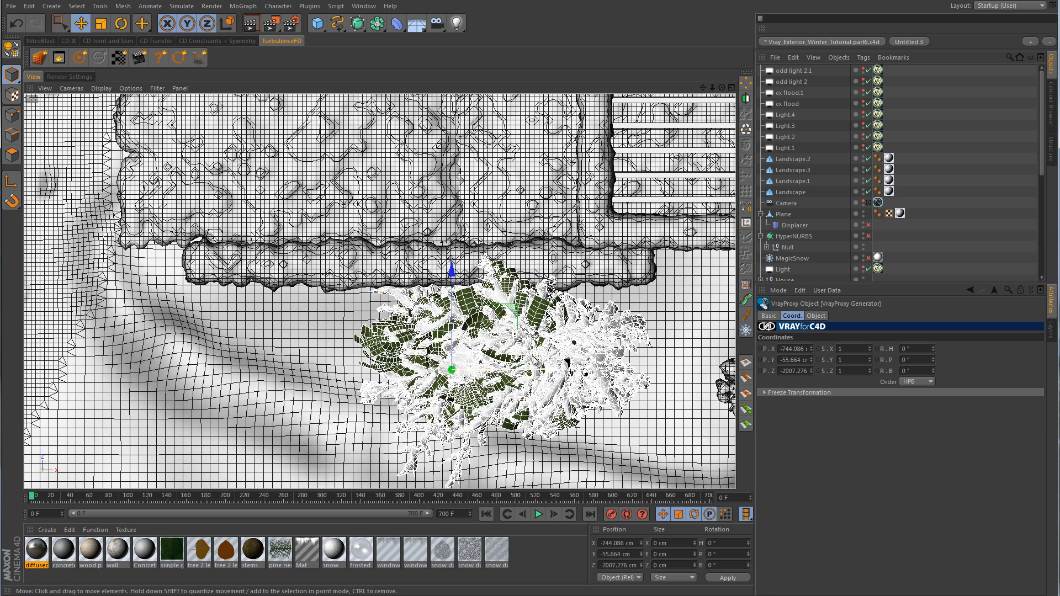
drag(547, 367, 358, 366)
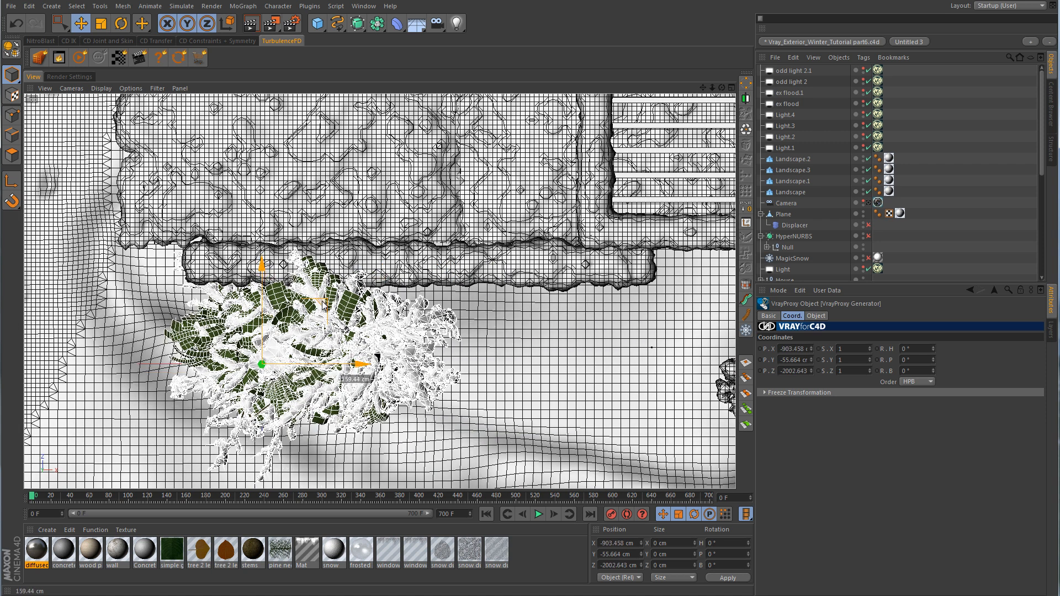
drag(325, 304, 340, 301)
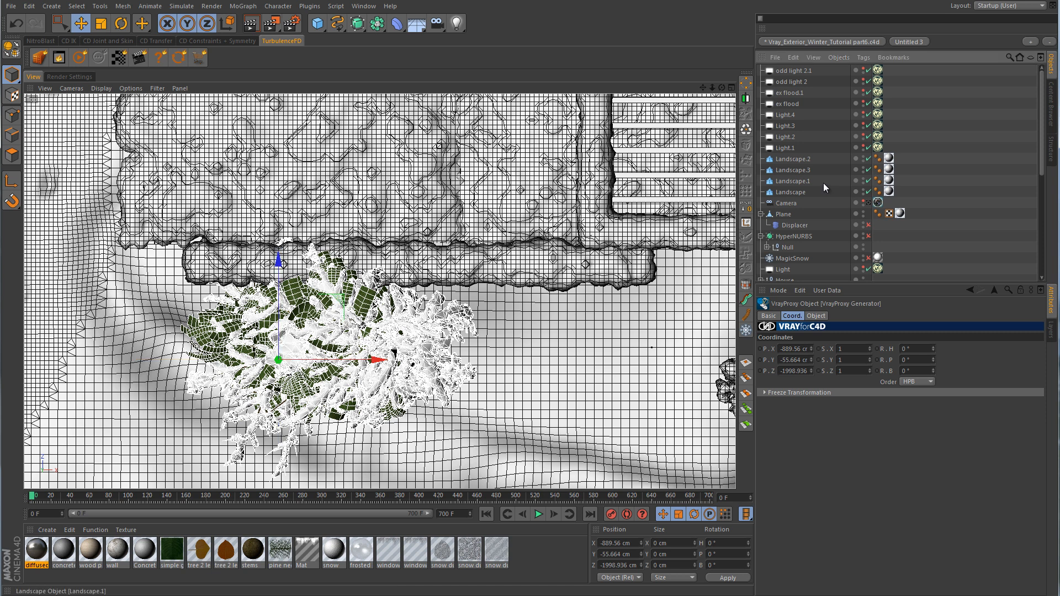
- Duplicate the proxy bush generator within Greenery and set the copy's heading rotation to -113°
scroll(820, 172, down, 5)
ctrl+drag(801, 126, 801, 121)
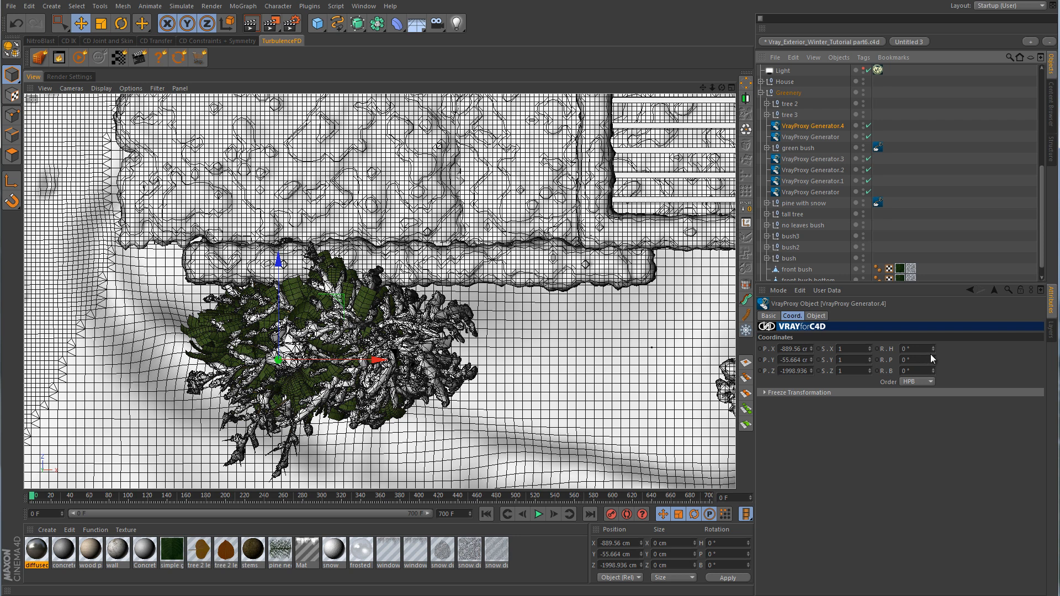
drag(933, 349, 933, 350)
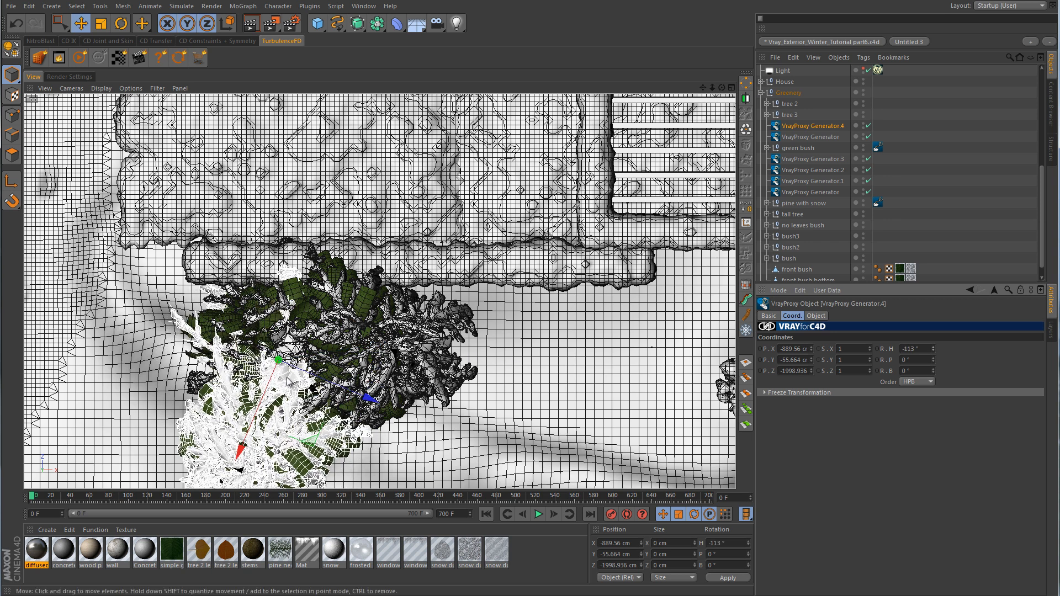
- Move the copied proxy bush beside the first one, to about X -649 cm, Z -1980 cm, and return to the Perspective view
drag(388, 444, 677, 422)
drag(603, 422, 601, 422)
middle_click(601, 422)
middle_click(331, 232)
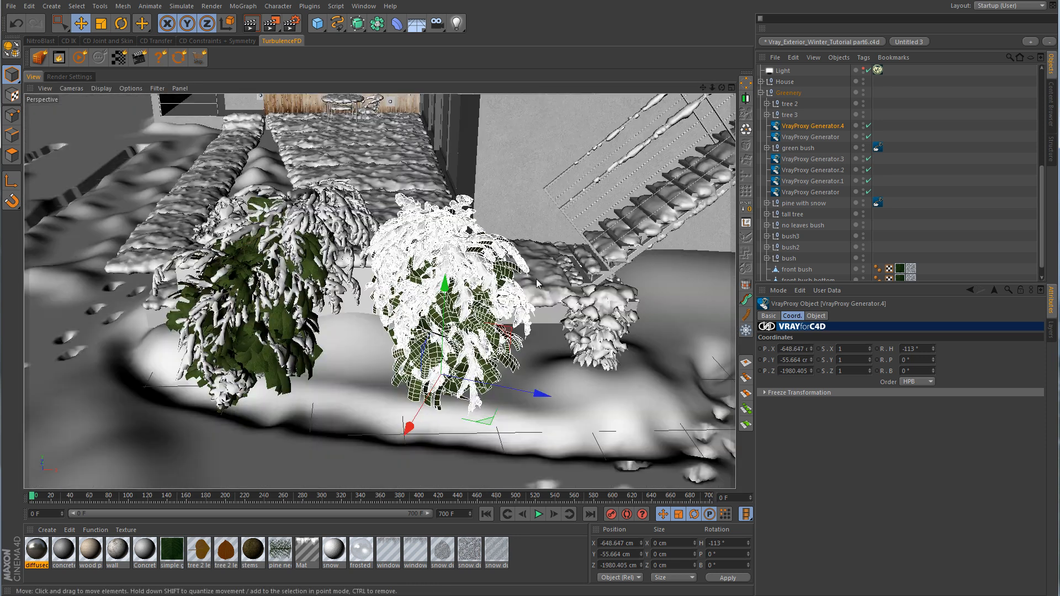
- Examine the two proxy bushes and the small snowy bushes beside the terrace from several distances and angles
click(928, 239)
alt+right_drag(522, 272, 386, 273)
alt+drag(521, 272, 599, 220)
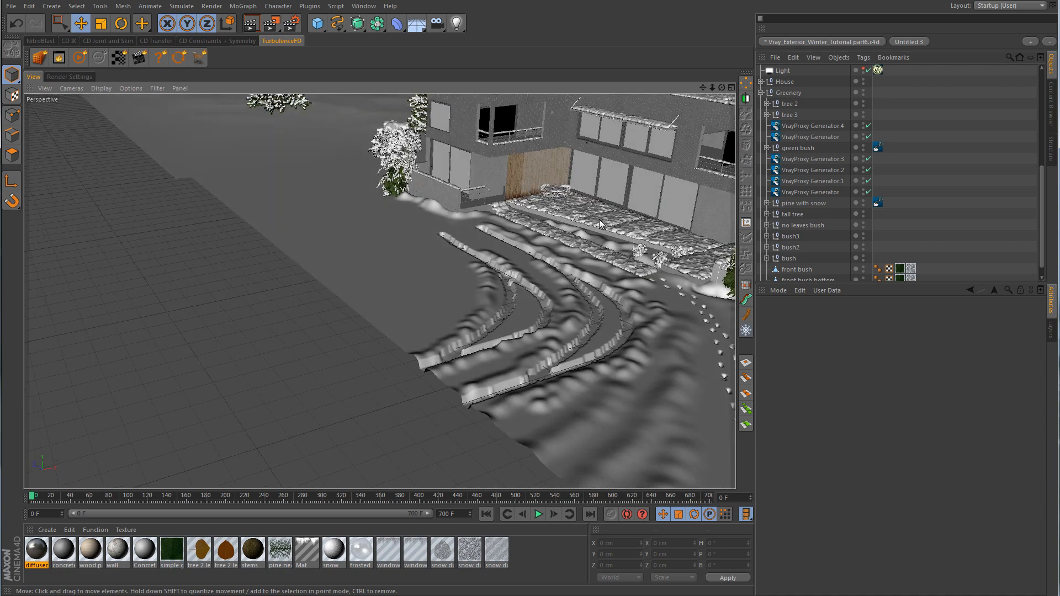
alt+middle_drag(599, 220, 366, 269)
alt+drag(546, 299, 548, 254)
alt+right_drag(538, 273, 608, 276)
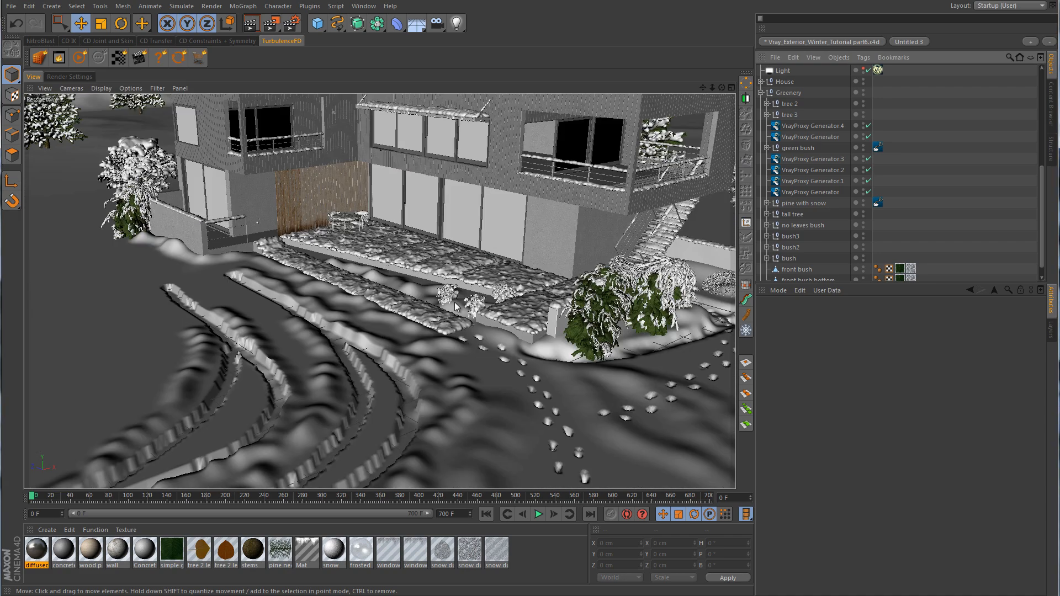
alt+right_drag(463, 308, 601, 294)
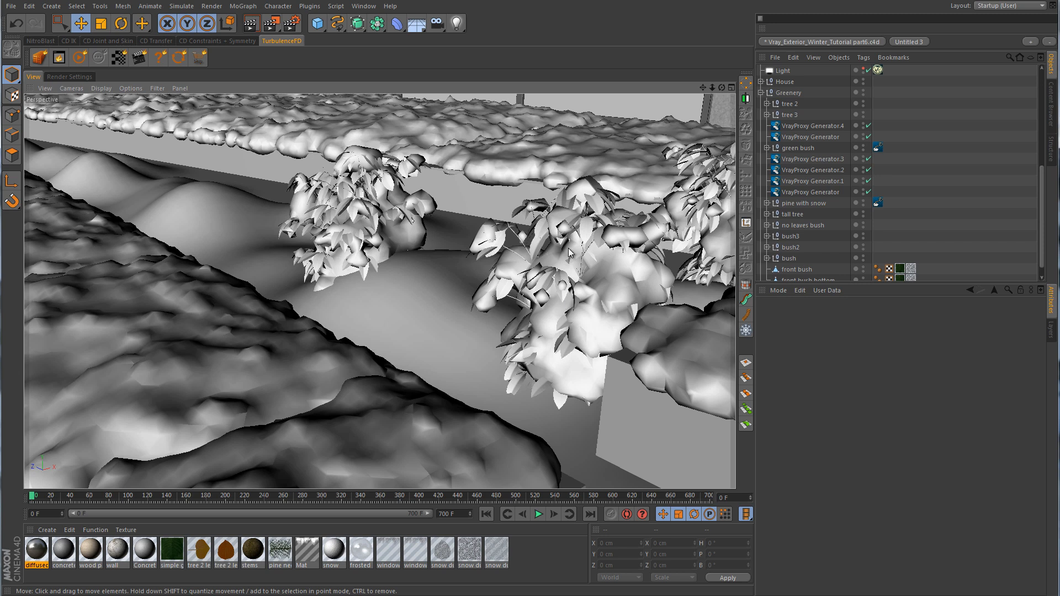
alt+right_drag(550, 254, 515, 260)
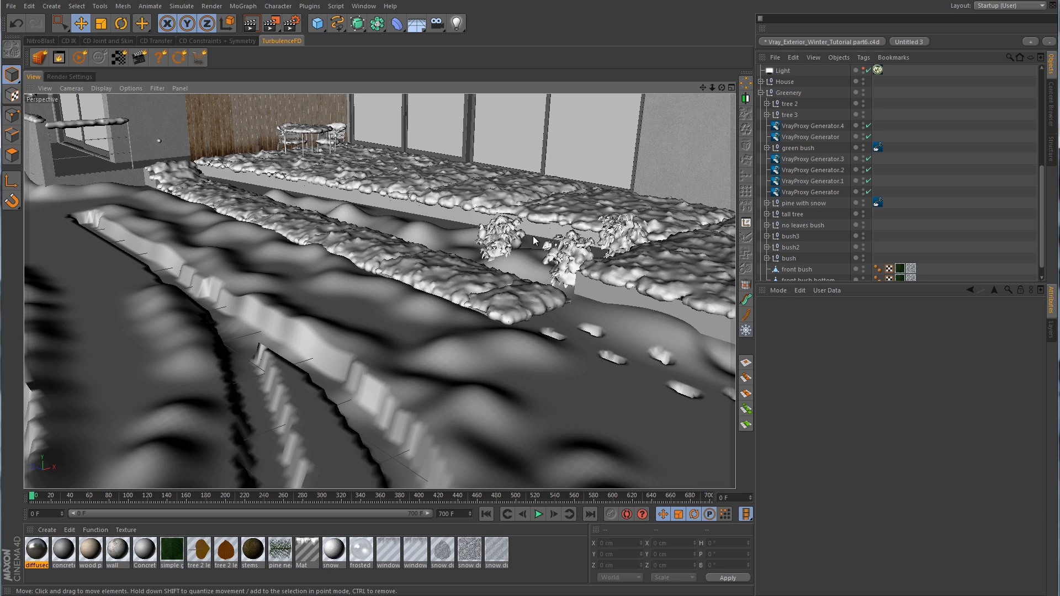
alt+right_drag(532, 237, 369, 255)
alt+drag(435, 173, 569, 190)
alt+middle_drag(569, 191, 478, 249)
alt+drag(478, 249, 417, 262)
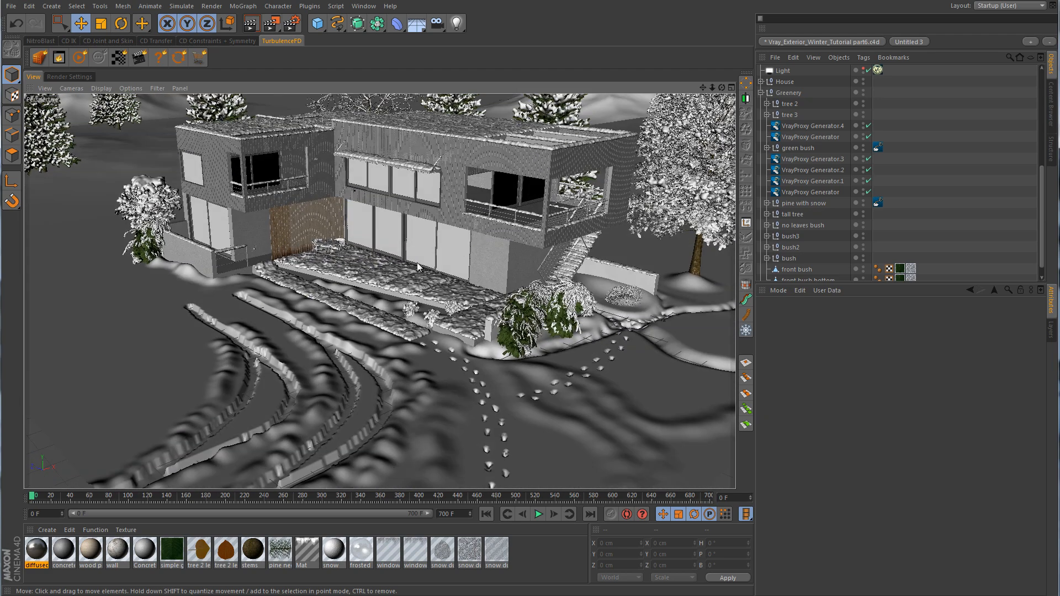
alt+right_drag(403, 298, 514, 302)
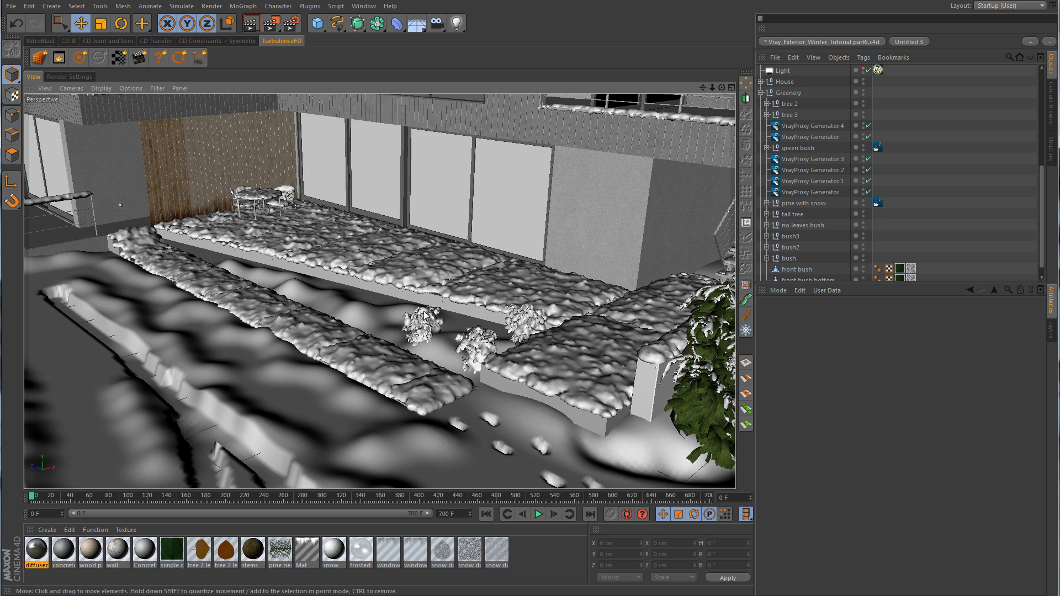
- Select the small snowy bush beside the terrace and expand its bush2 group within Greenery
click(480, 350)
scroll(820, 194, down, 1)
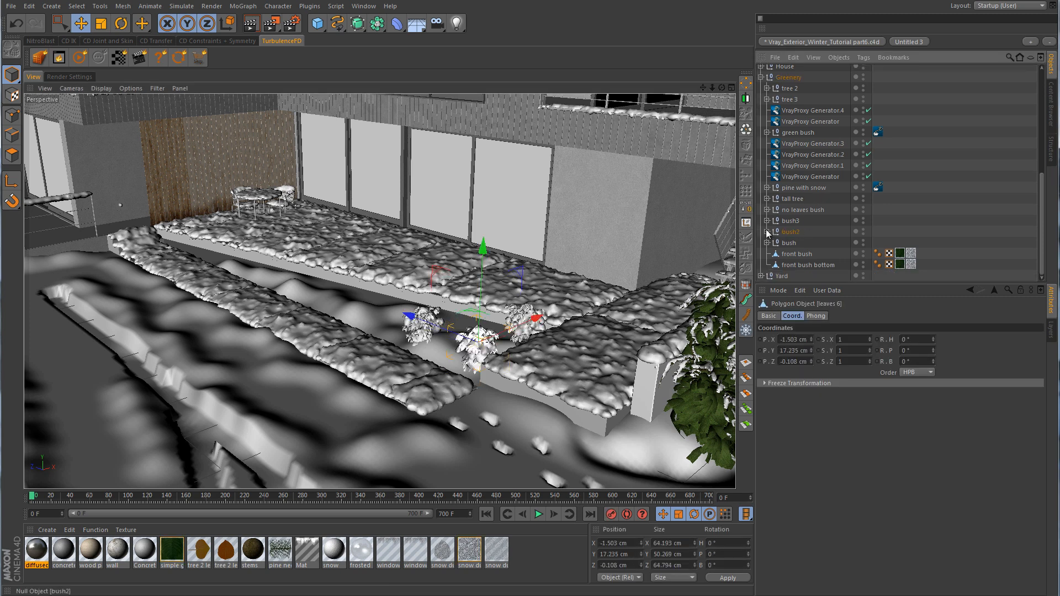
click(767, 231)
scroll(840, 181, down, 2)
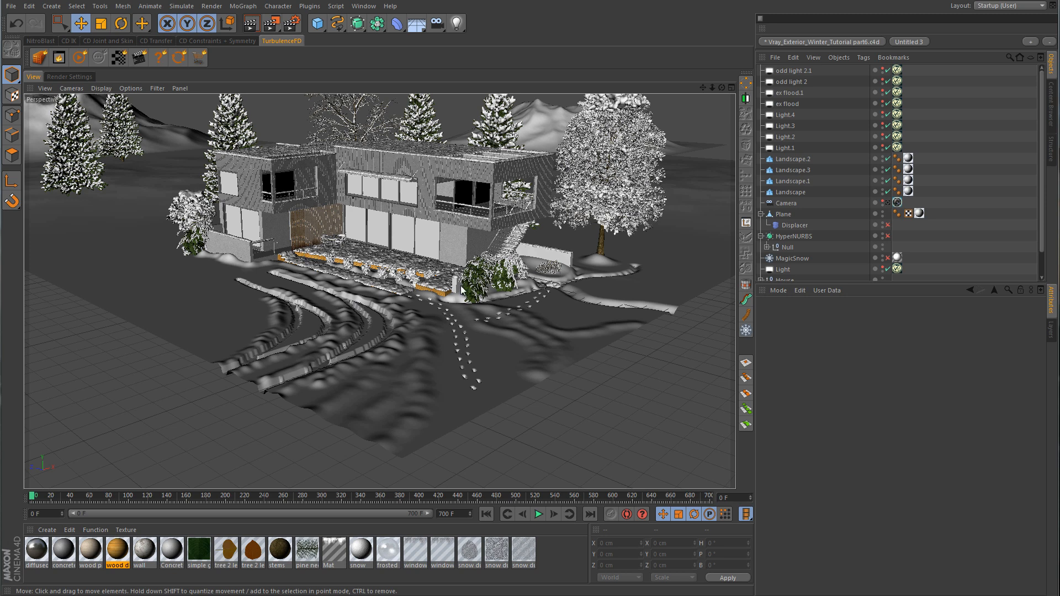
- Inspect the wood deck material's diffuse texture and its wood_05 image in the tex folder, then close the material
double_click(120, 550)
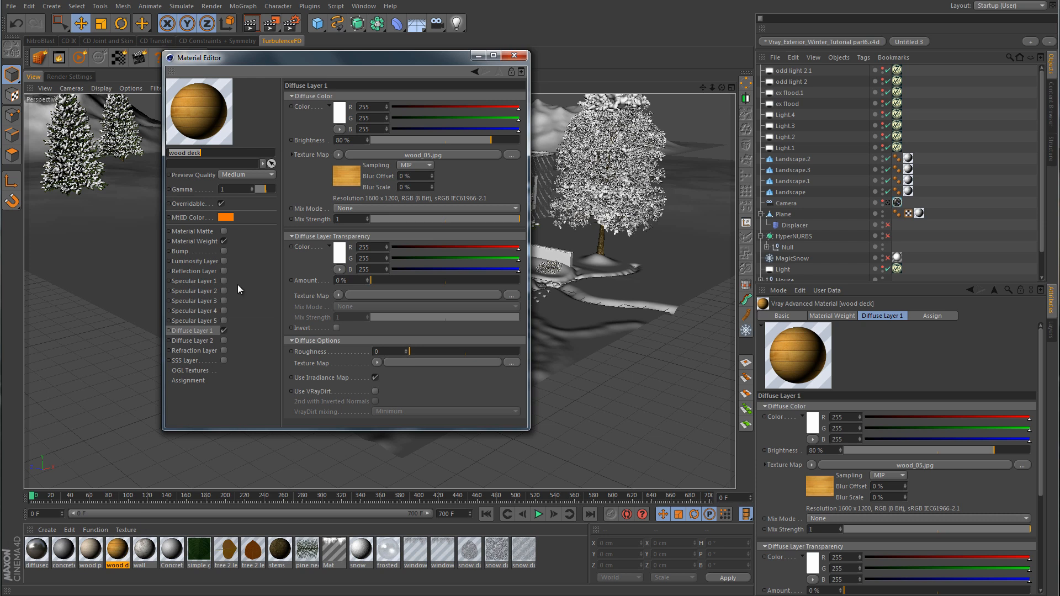
key(alt+Tab)
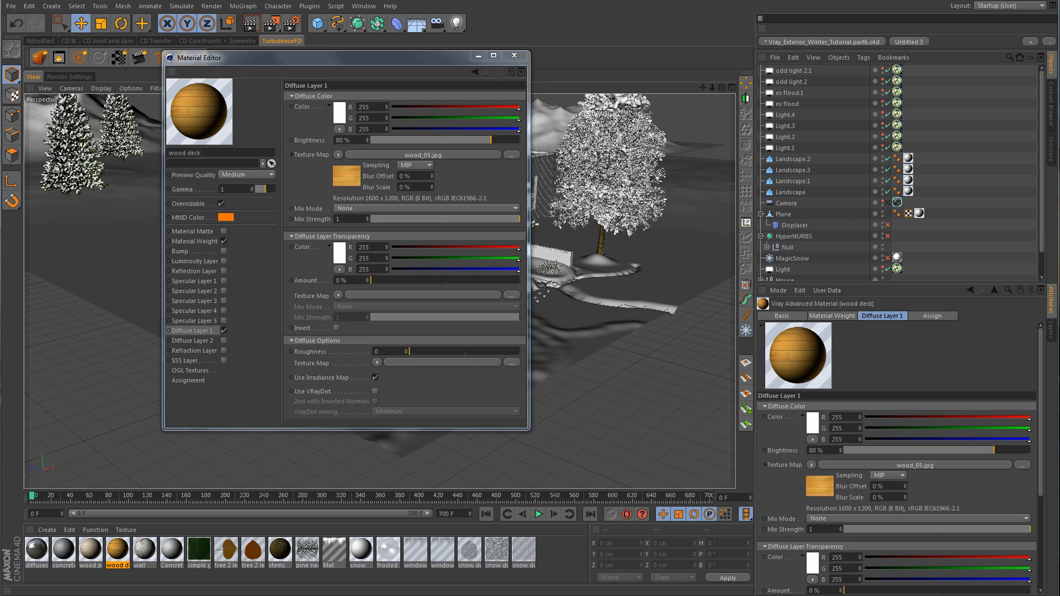
drag(682, 177, 677, 71)
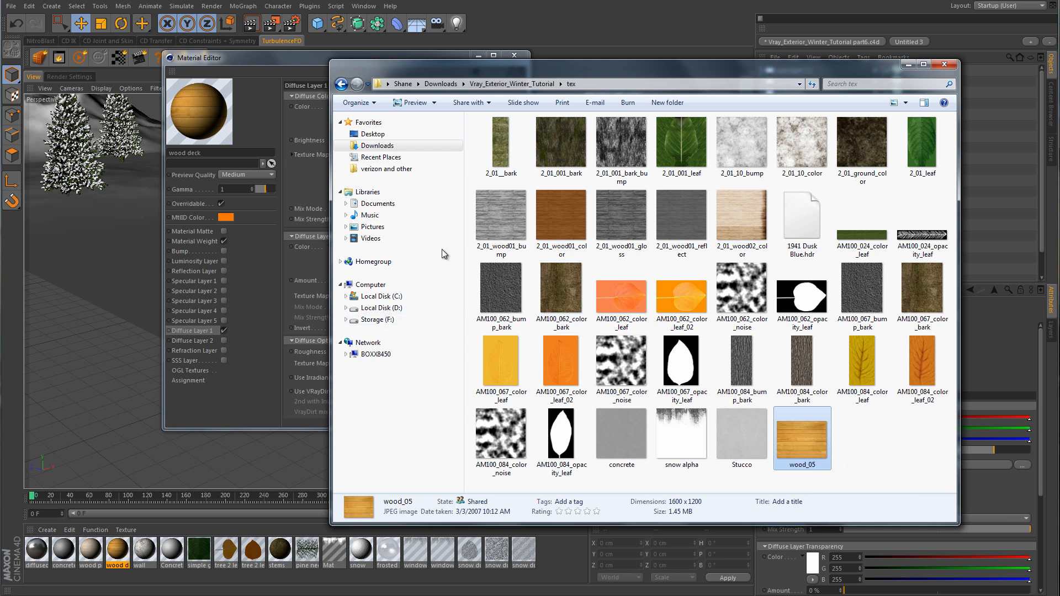
click(909, 65)
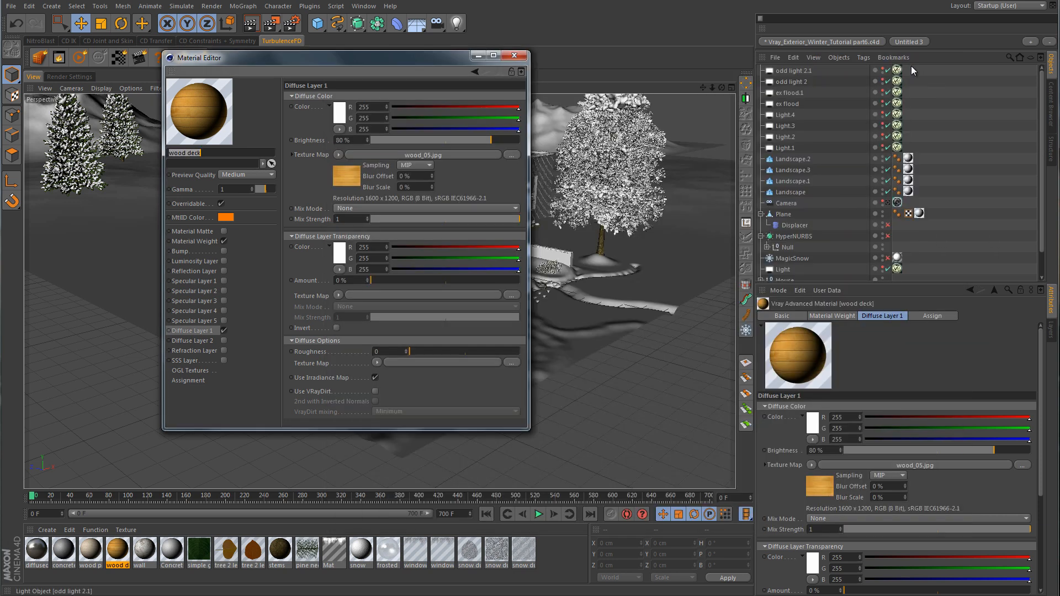
click(514, 53)
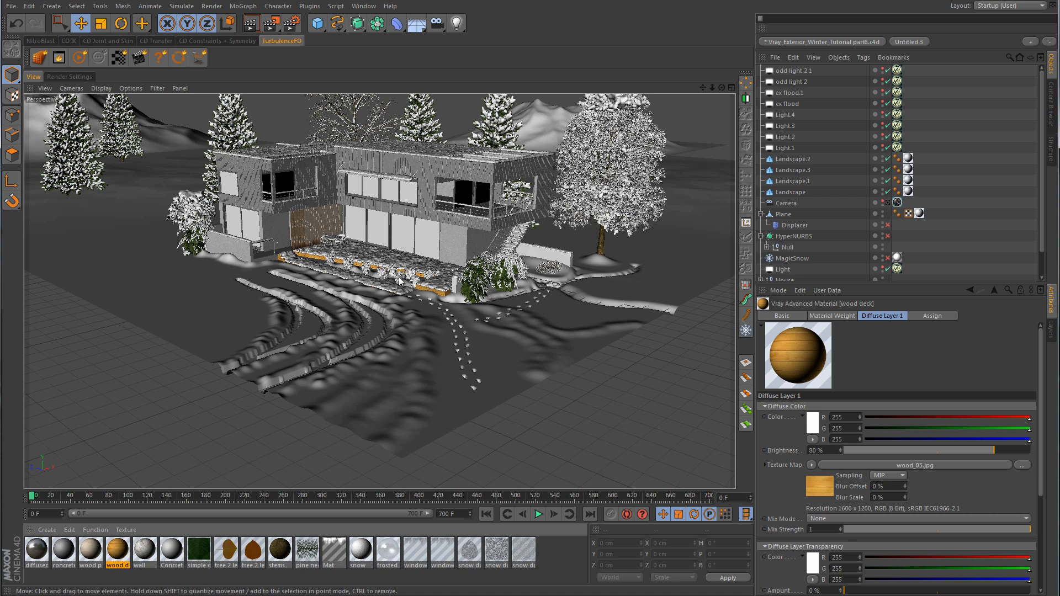
- Review the VrayProxy Generators and bush groups inside Greenery, then collapse the group
scroll(828, 220, down, 2)
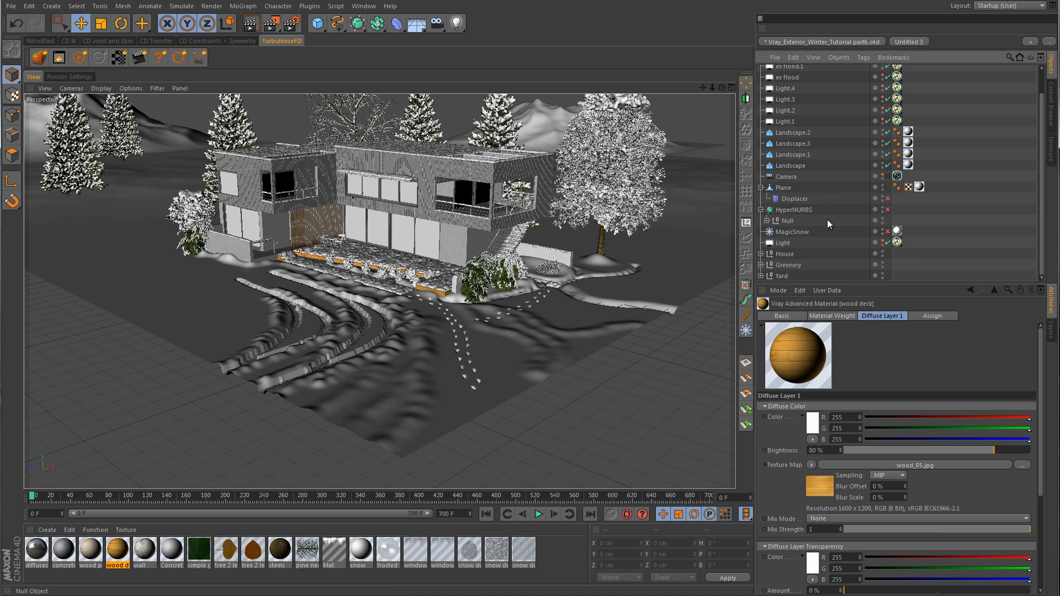
click(761, 265)
scroll(858, 187, down, 5)
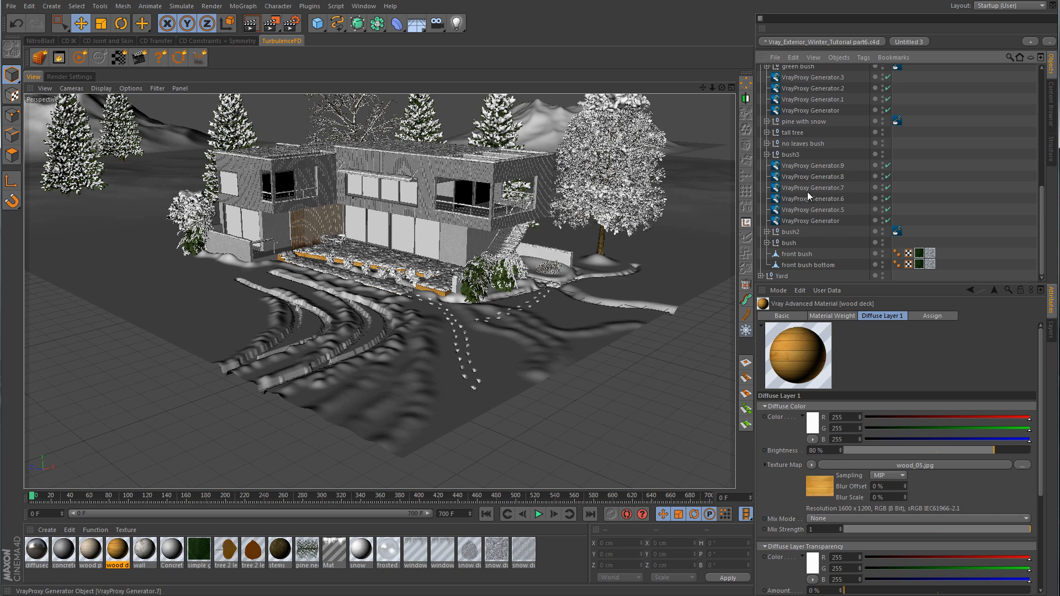
scroll(831, 221, up, 5)
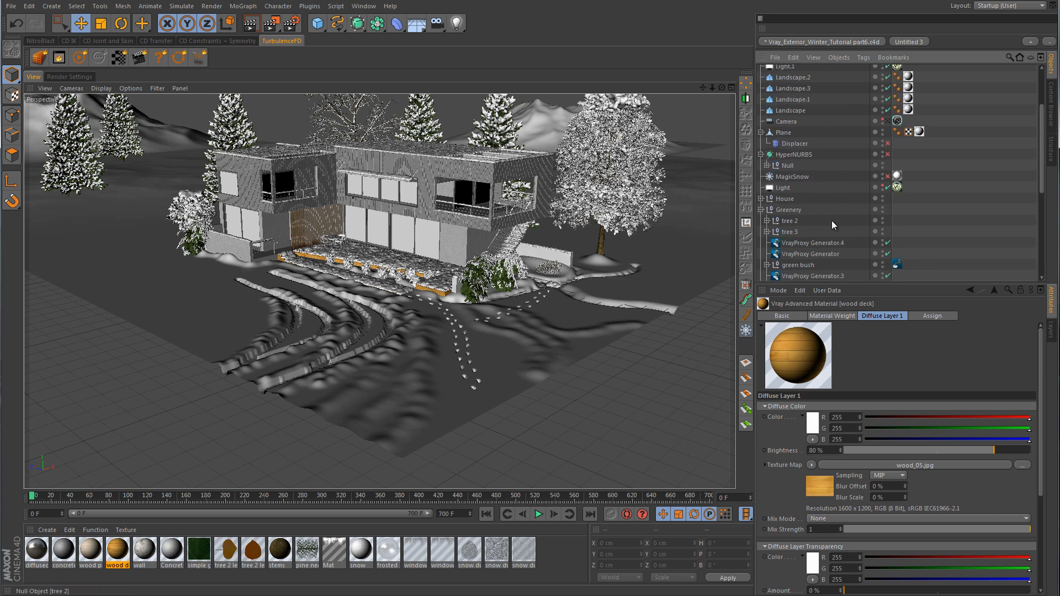
click(761, 210)
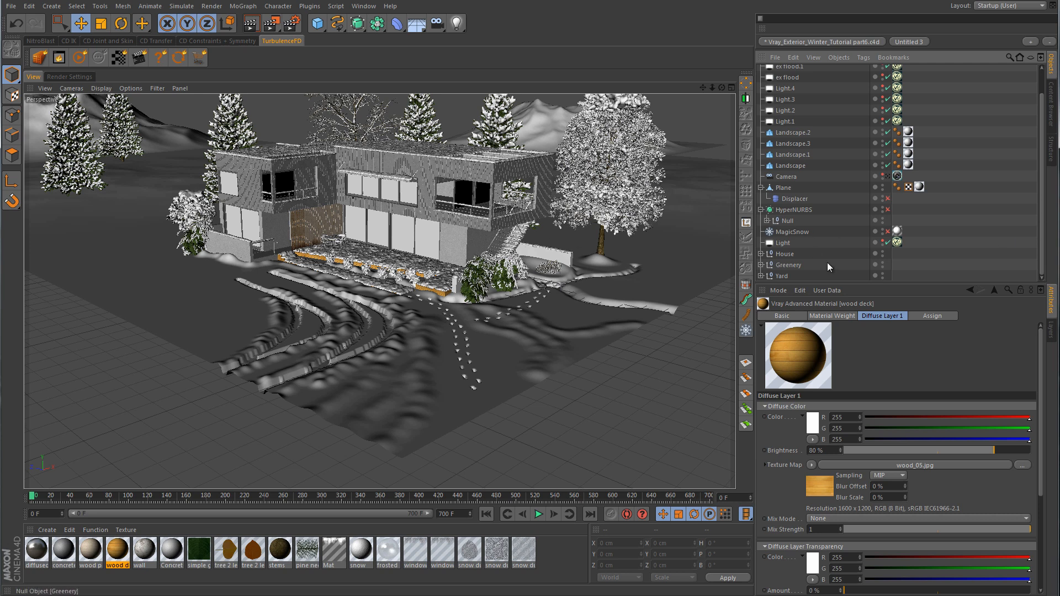
- Look through the scene Camera and reframe the house at about X -2275, Y 499, Z -3382 cm, heading -37.7°, pitch -4°
click(889, 177)
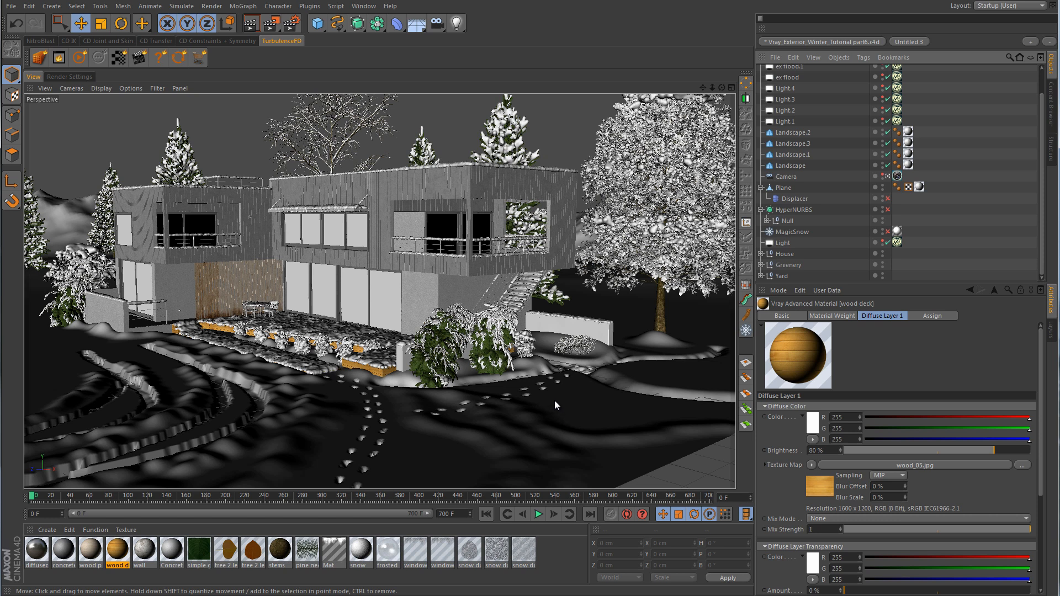
click(789, 178)
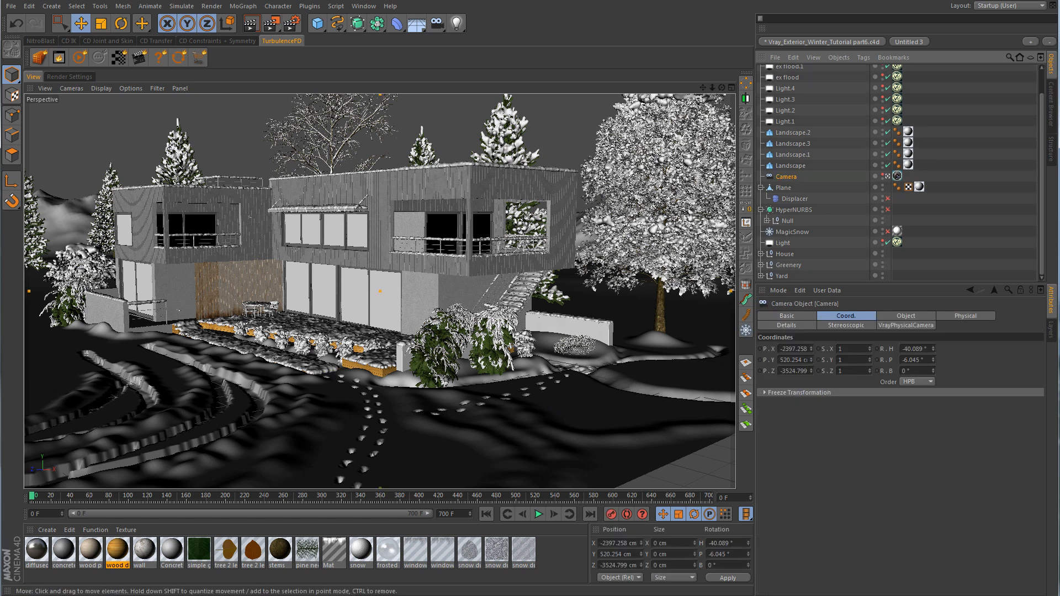
alt+drag(508, 321, 502, 317)
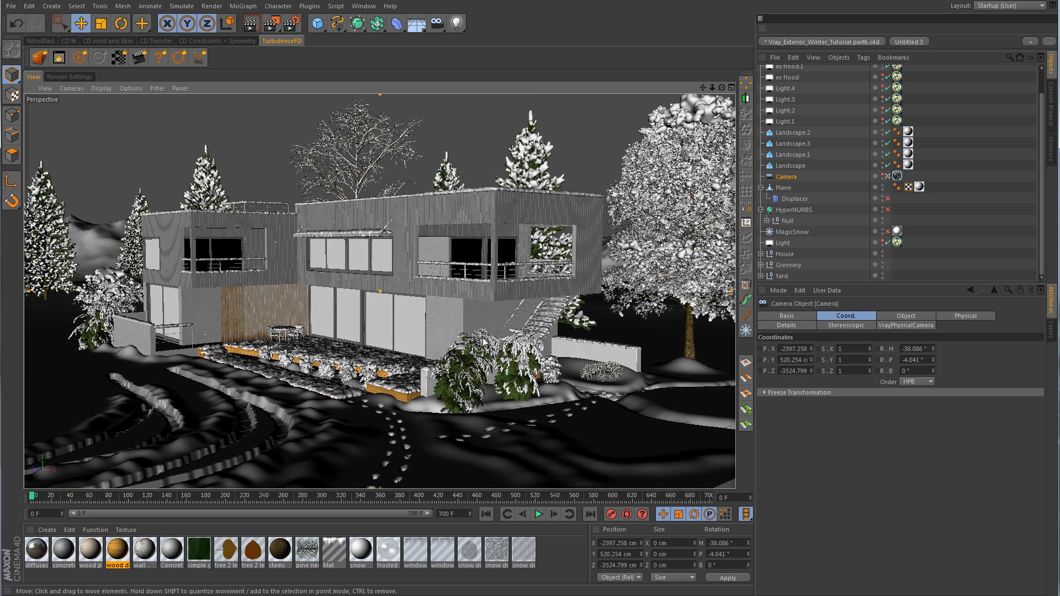
mouse_move(483, 338)
alt+right_down()
mouse_move(470, 339)
mouse_move(509, 352)
mouse_move(476, 356)
alt+right_up()
alt+middle_drag(477, 356, 486, 356)
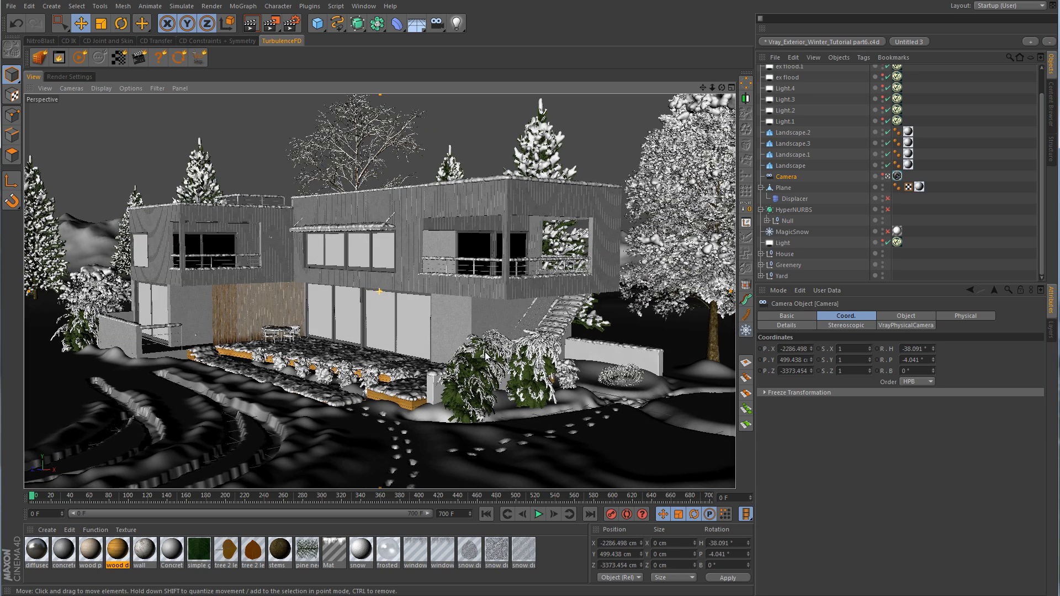
alt+drag(486, 356, 485, 356)
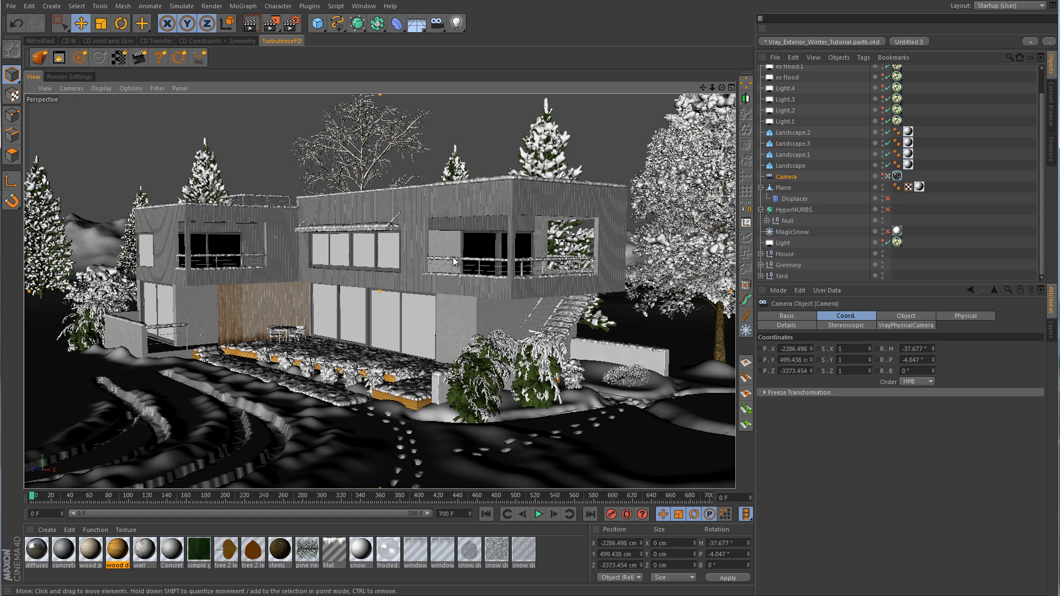
alt+middle_drag(507, 306, 504, 306)
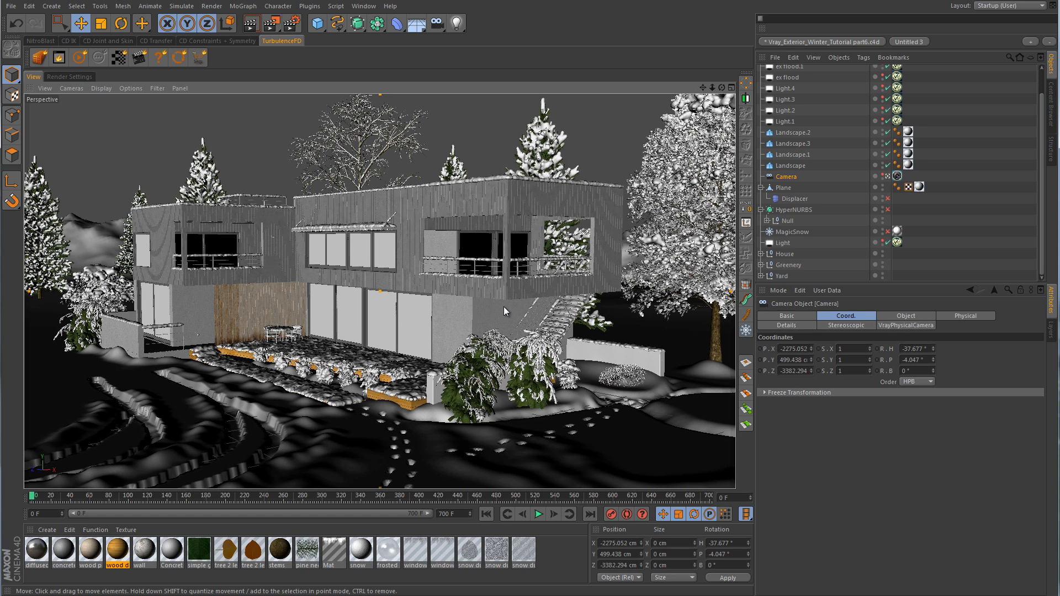
click(1015, 231)
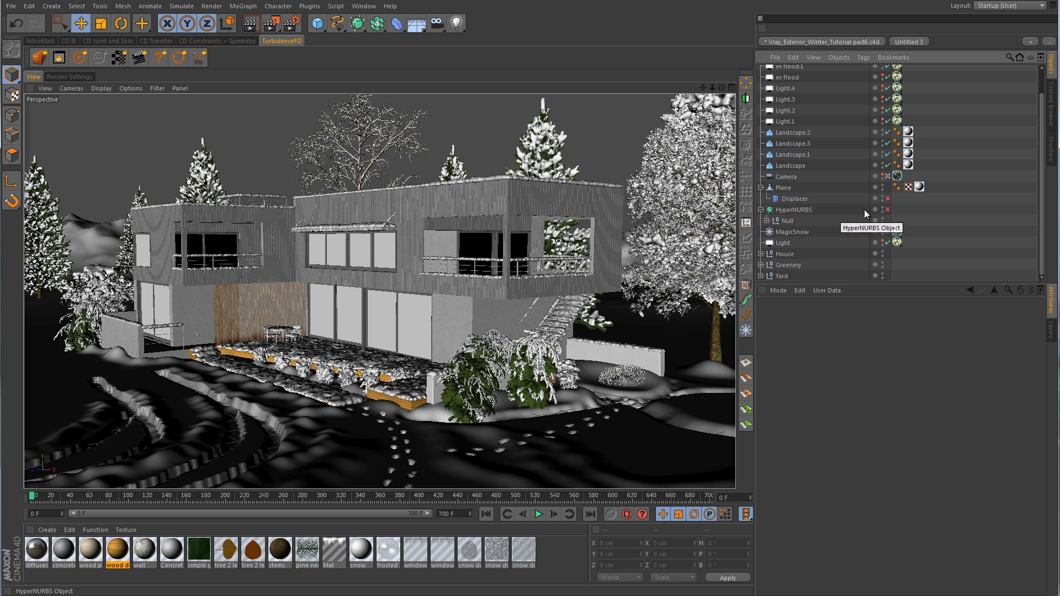
- Turn on the ground Plane's Displacer, leave the camera view to inspect the snow surface from above, and turn it off again
click(888, 199)
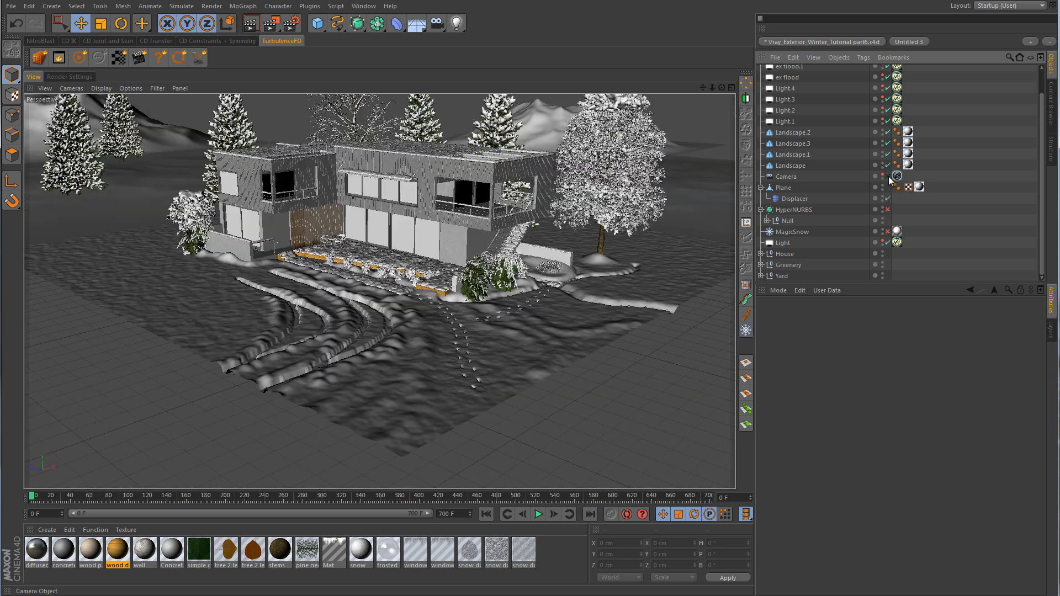
click(887, 176)
alt+drag(617, 331, 524, 369)
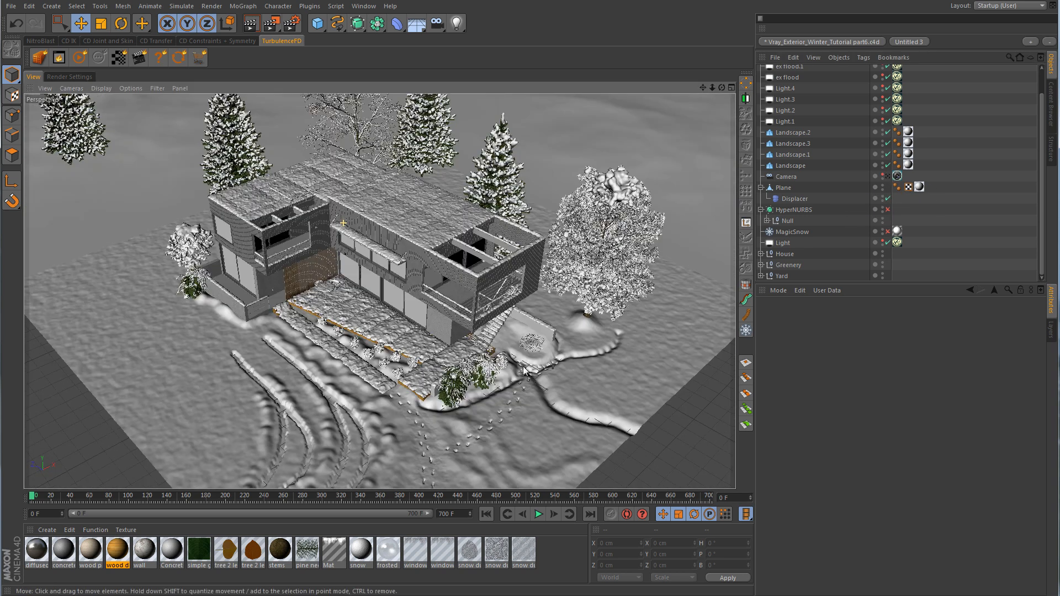
alt+middle_drag(524, 367, 525, 324)
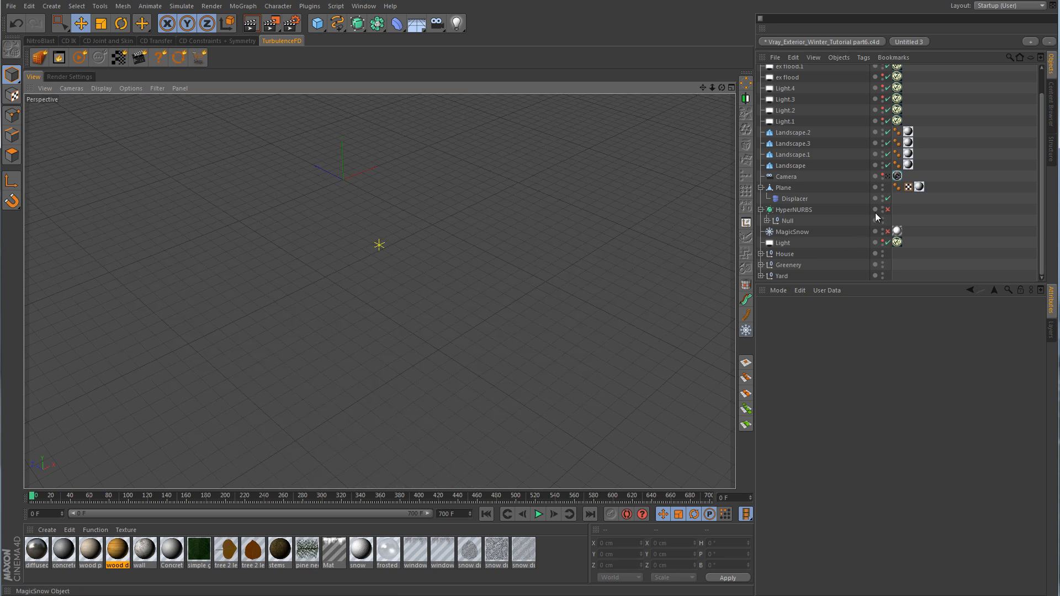
click(888, 199)
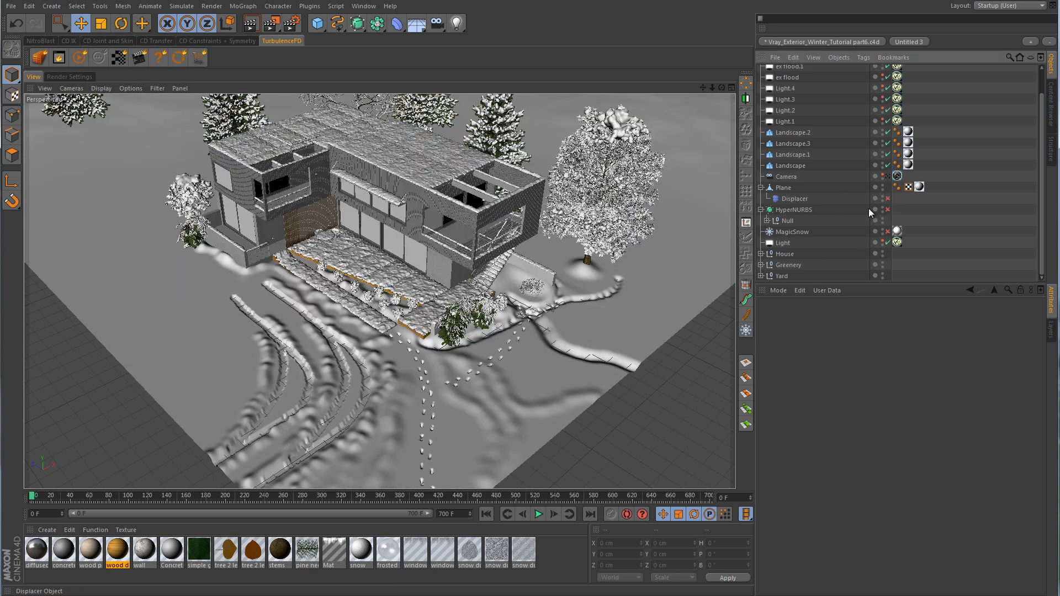
- Examine the ground Plane's mesh density up close around the footprints and tire tracks
alt+drag(555, 326, 541, 272)
alt+middle_drag(480, 287, 489, 309)
alt+right_drag(488, 310, 555, 297)
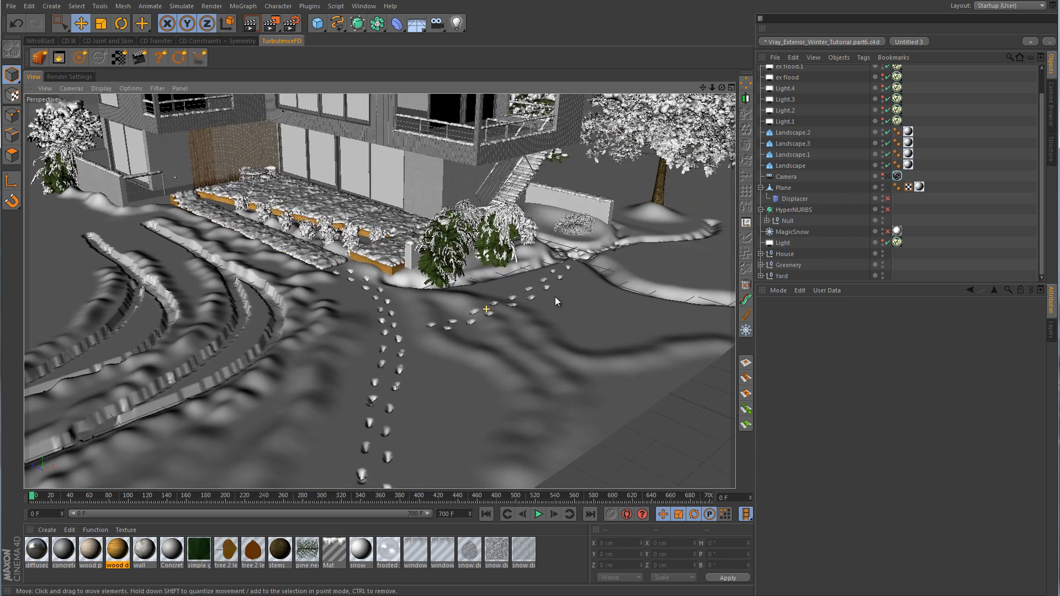
alt+middle_drag(555, 296, 575, 300)
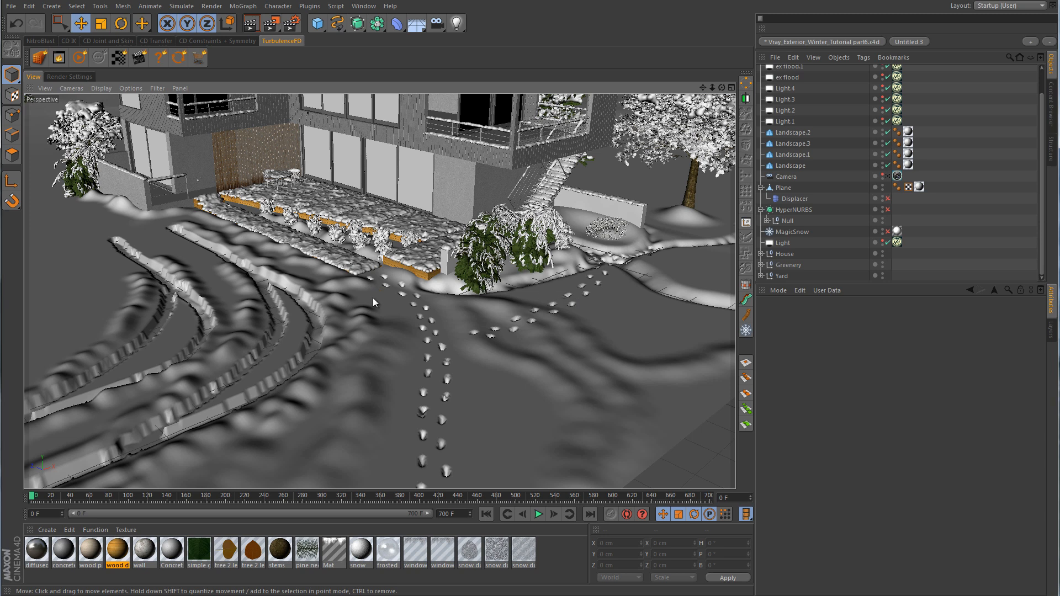
click(559, 377)
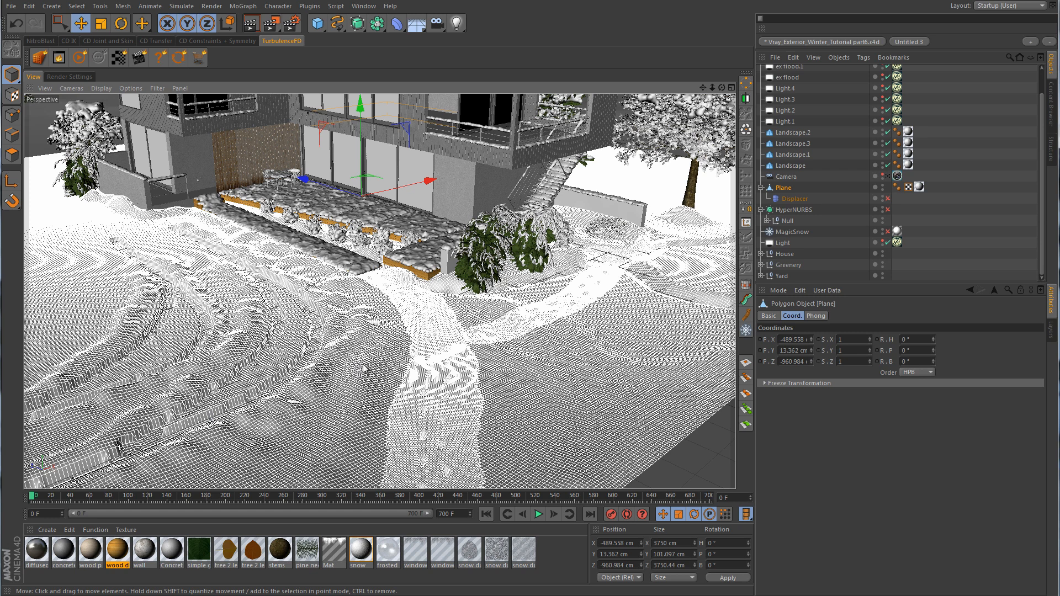
click(960, 255)
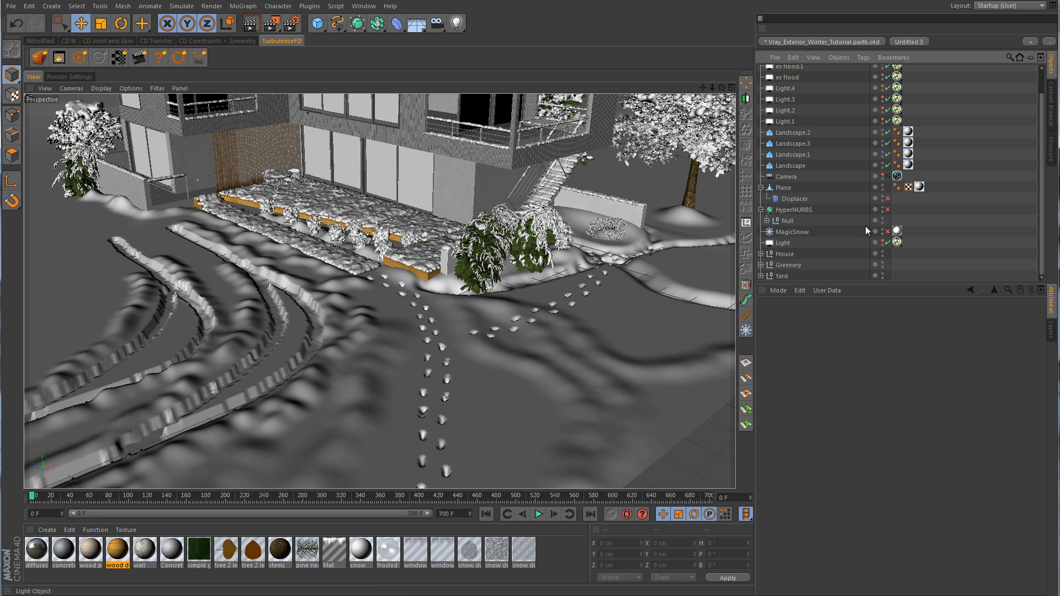
- Enable the Displacer to inspect its custom Noise shader settings, then disable it
click(889, 198)
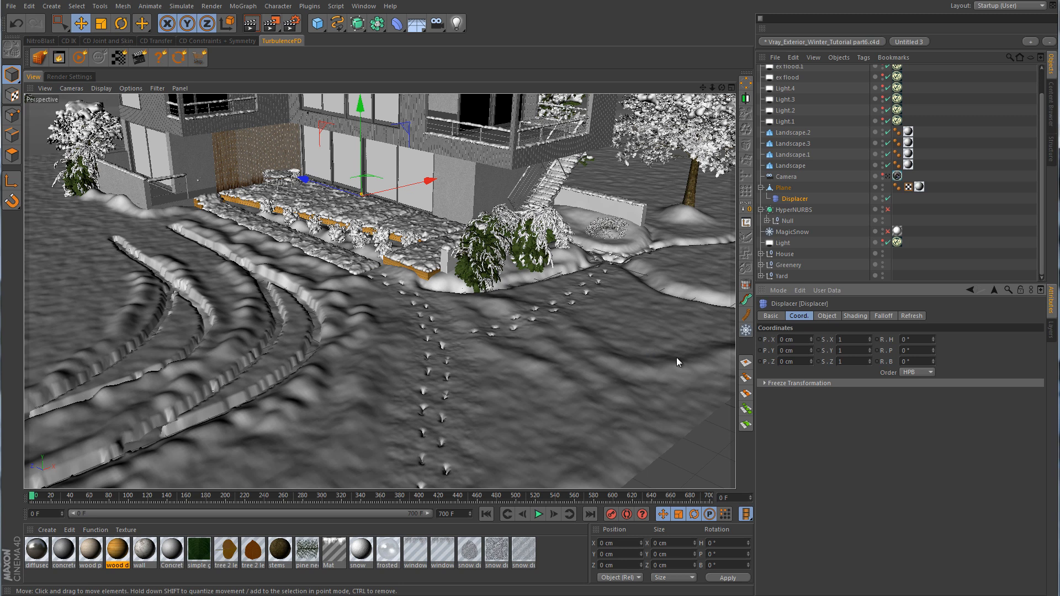
click(856, 316)
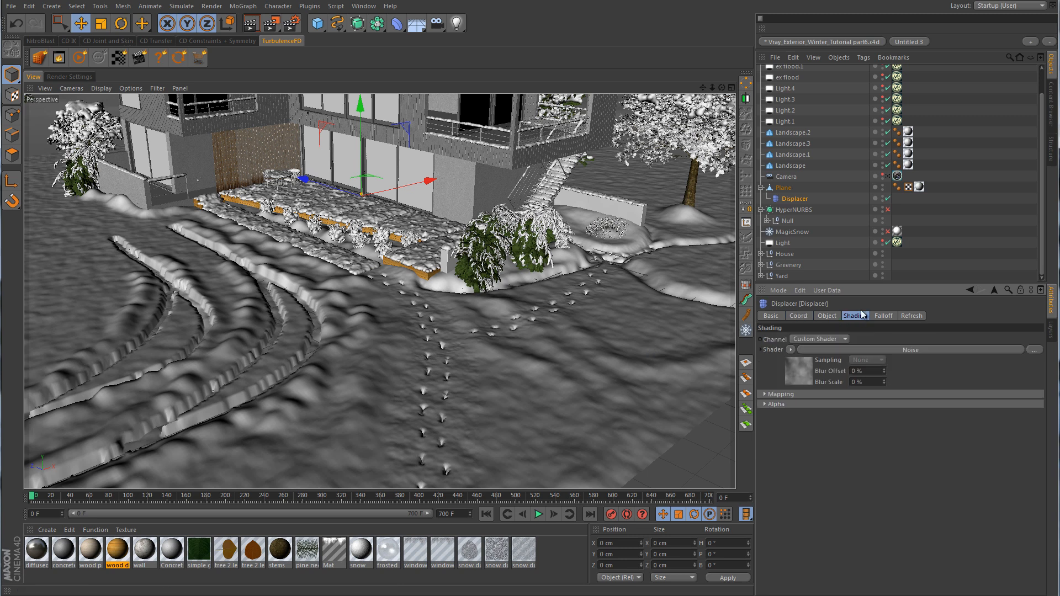
click(873, 349)
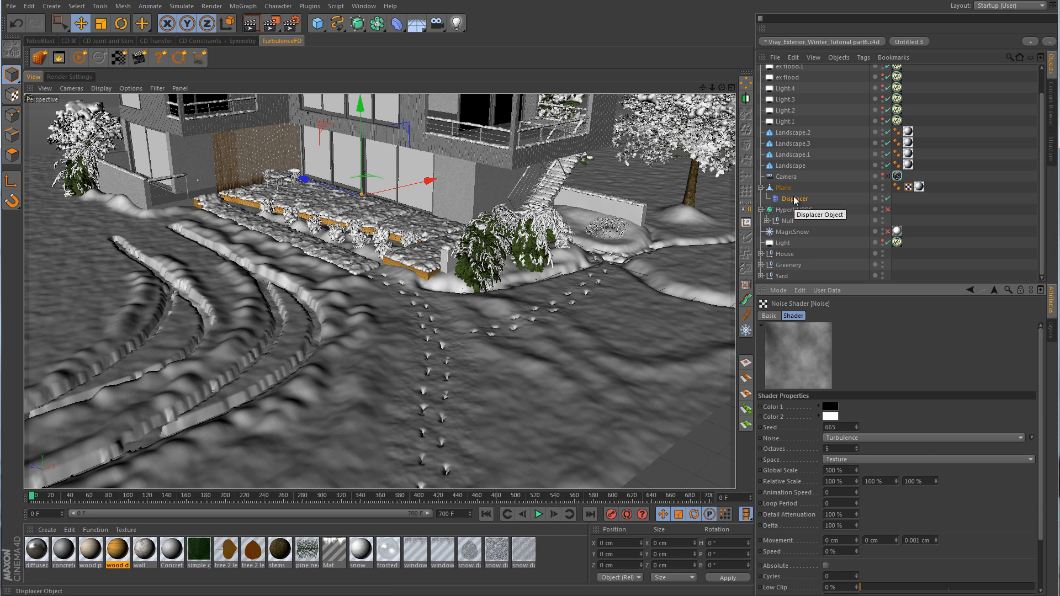
click(888, 198)
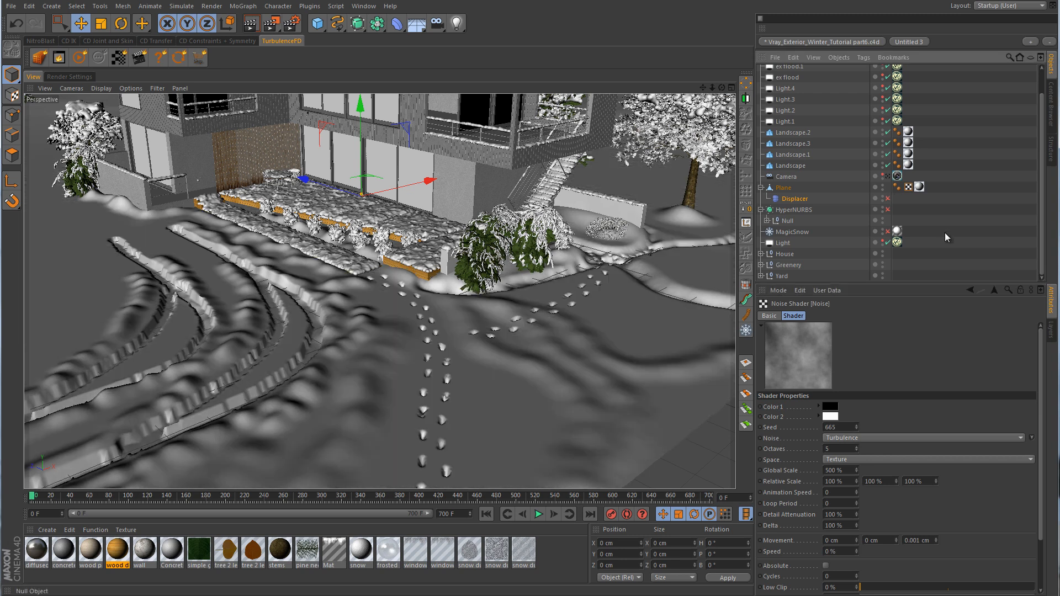
- Compare the snowy ground with the Displacer on and off through the Camera, then return to the free view of the whole scene
click(888, 177)
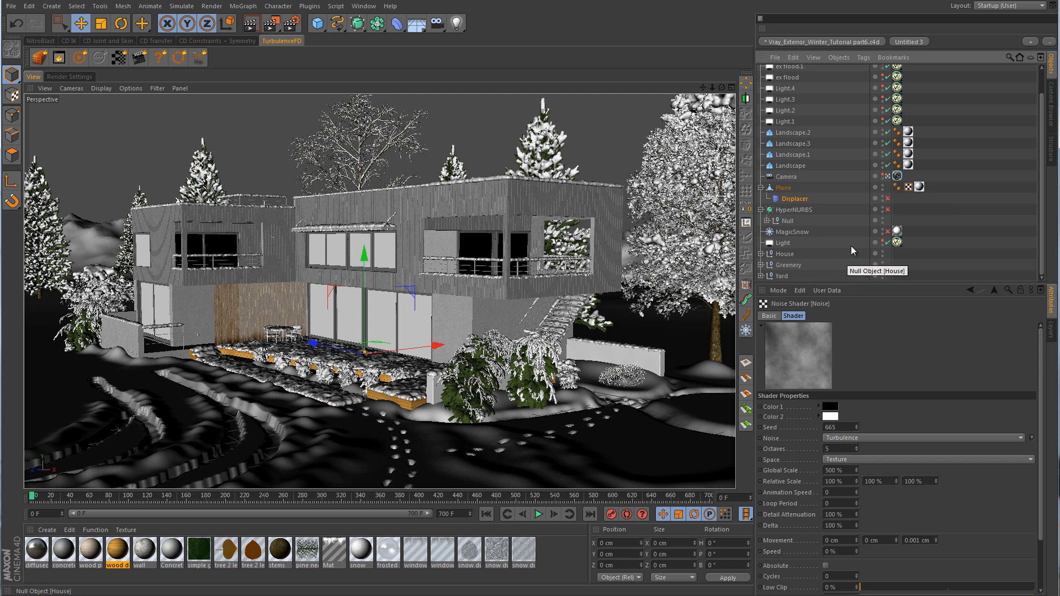
click(888, 199)
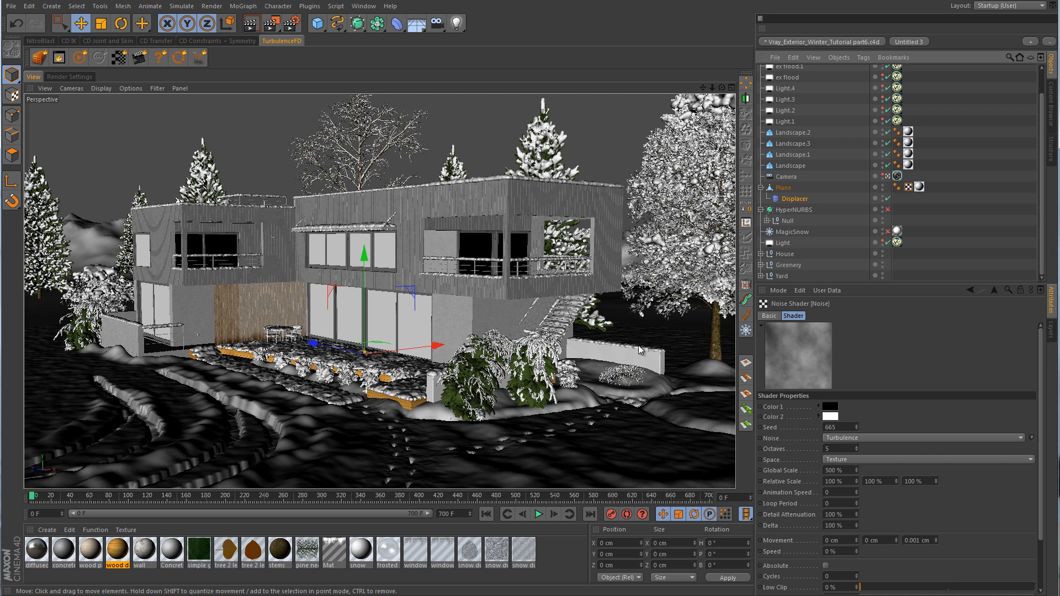
click(888, 199)
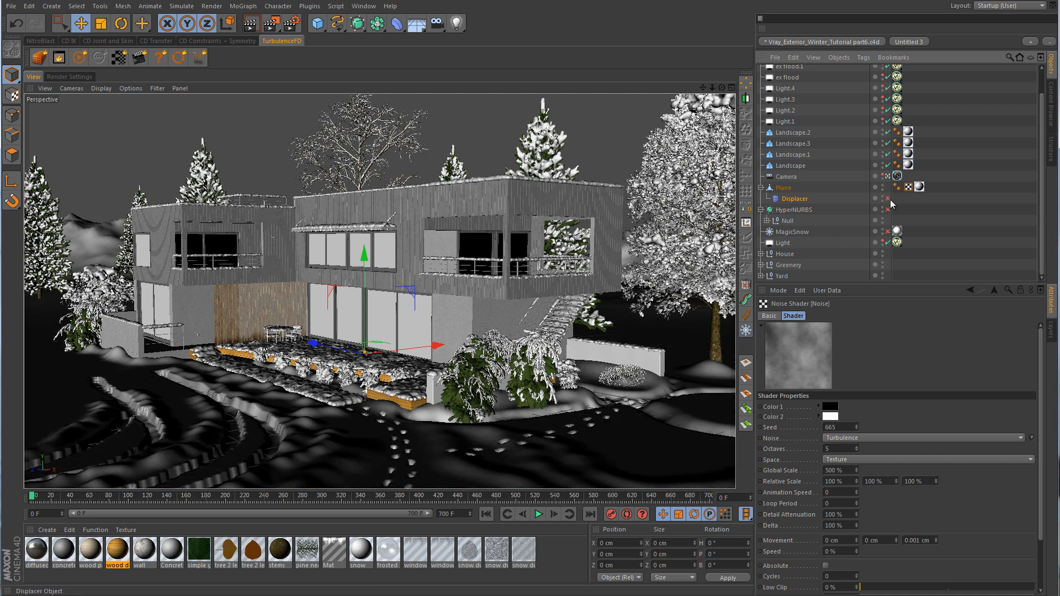
click(888, 176)
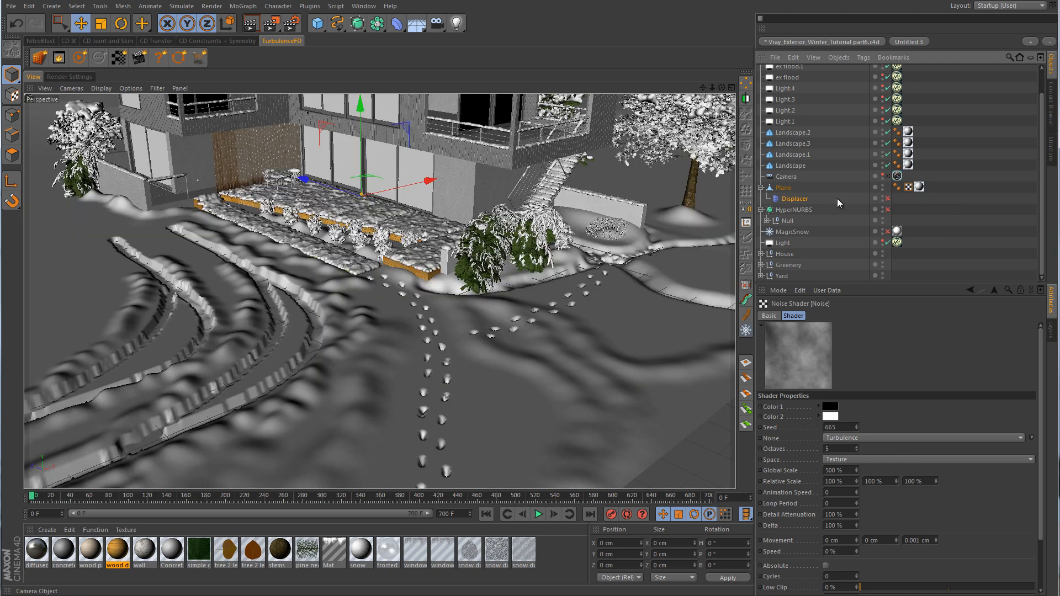
scroll(619, 279, down, 5)
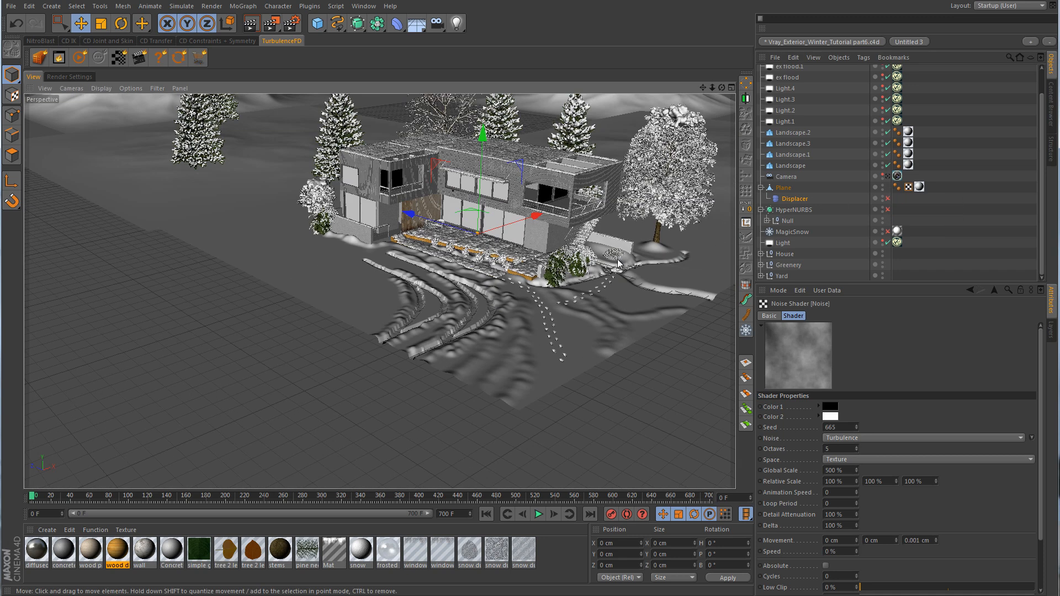
- Identify the landscape objects bordering the house ground and move Landscape.3 directly above Landscape in the object hierarchy
alt+drag(619, 263, 614, 221)
click(614, 221)
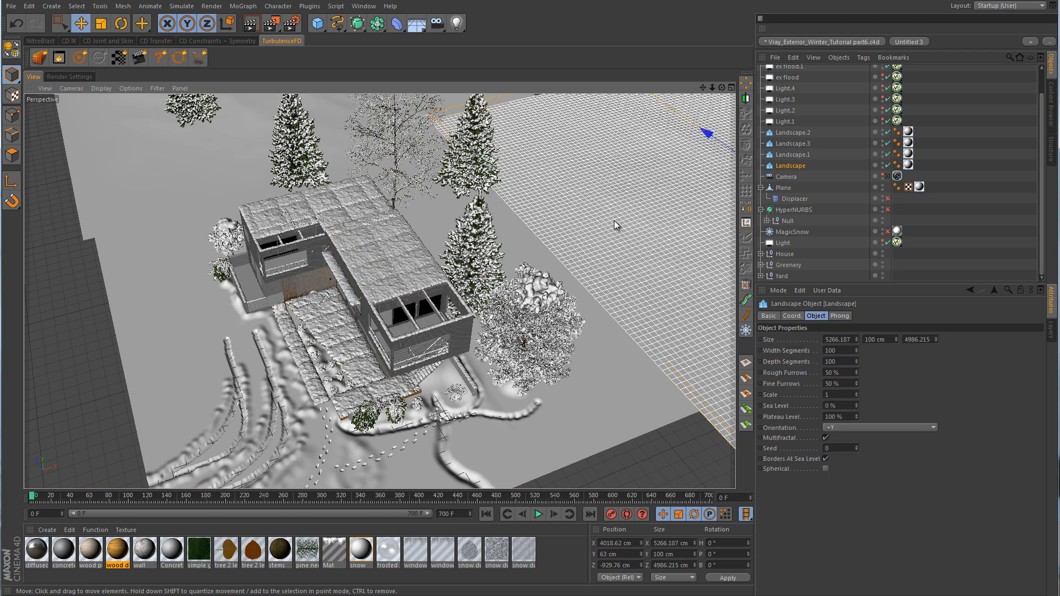
alt+right_drag(614, 221, 464, 166)
alt+middle_drag(453, 144, 416, 194)
click(415, 193)
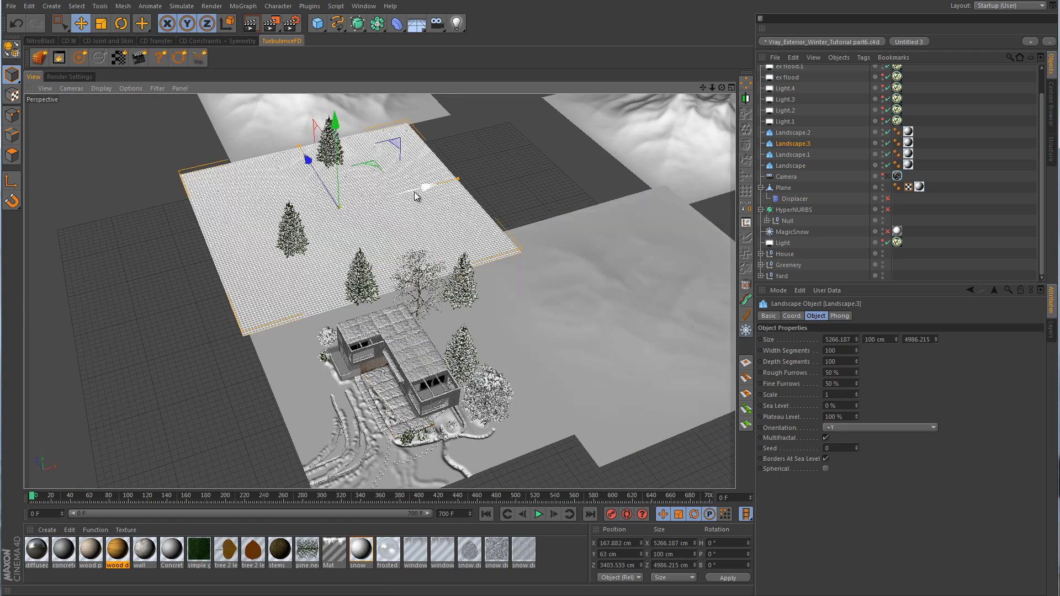
click(625, 291)
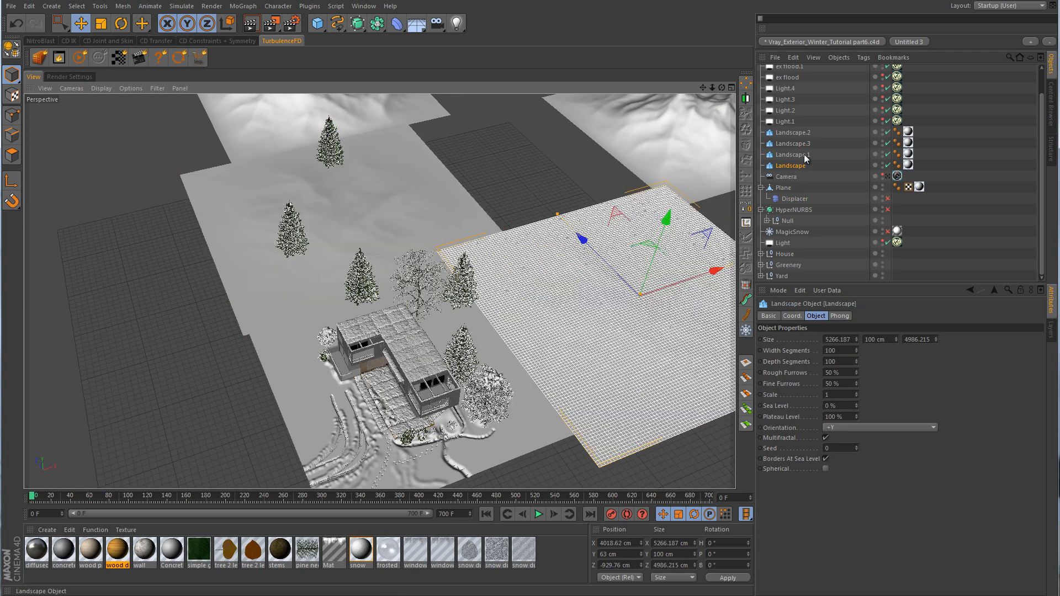
drag(806, 145, 806, 161)
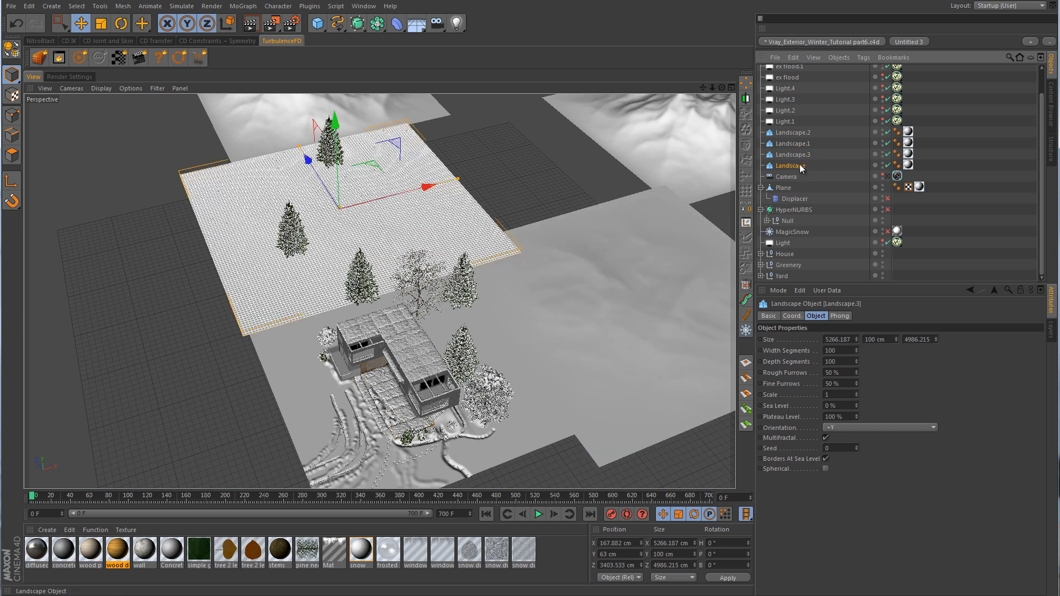
- Copy the ground Plane's Displacer into both Landscape and Landscape.3 as a child
click(804, 163)
click(803, 156)
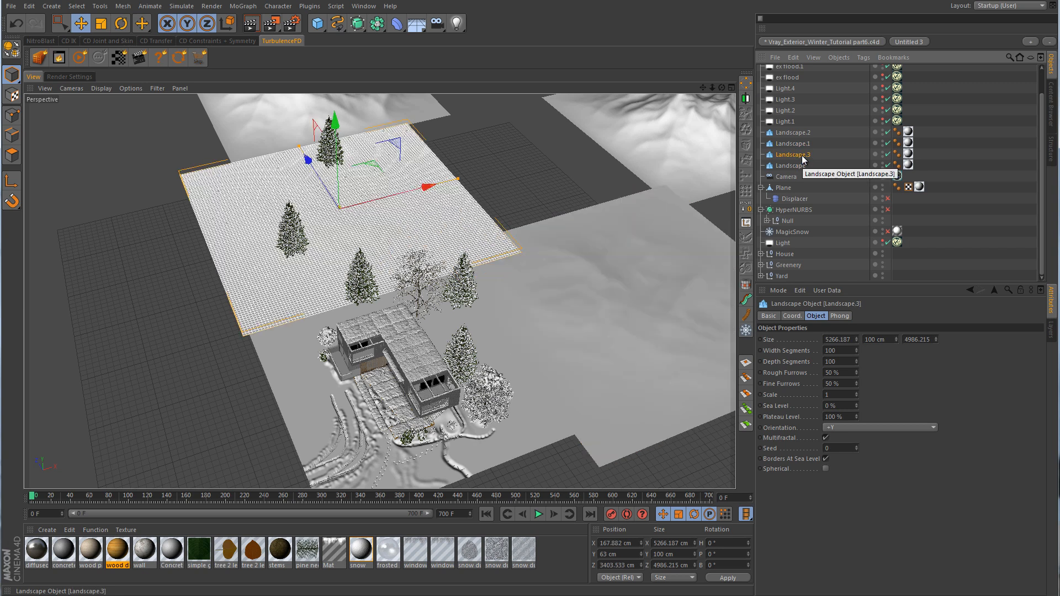
drag(795, 198, 802, 159)
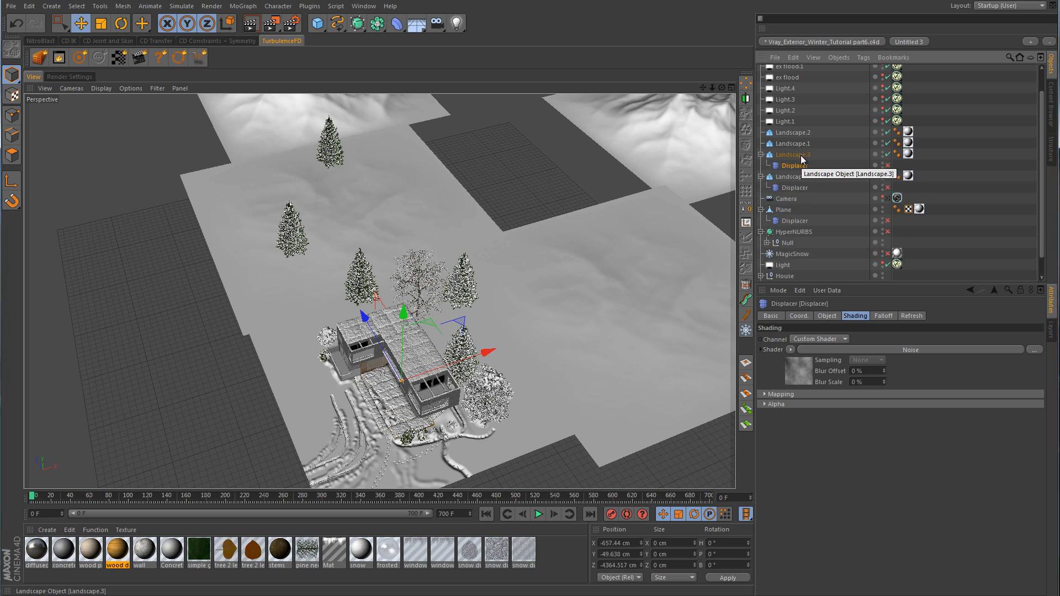
- Enable the Displacer under Landscape and inspect its snow surface up close
alt+drag(570, 337, 536, 304)
alt+right_drag(536, 304, 567, 304)
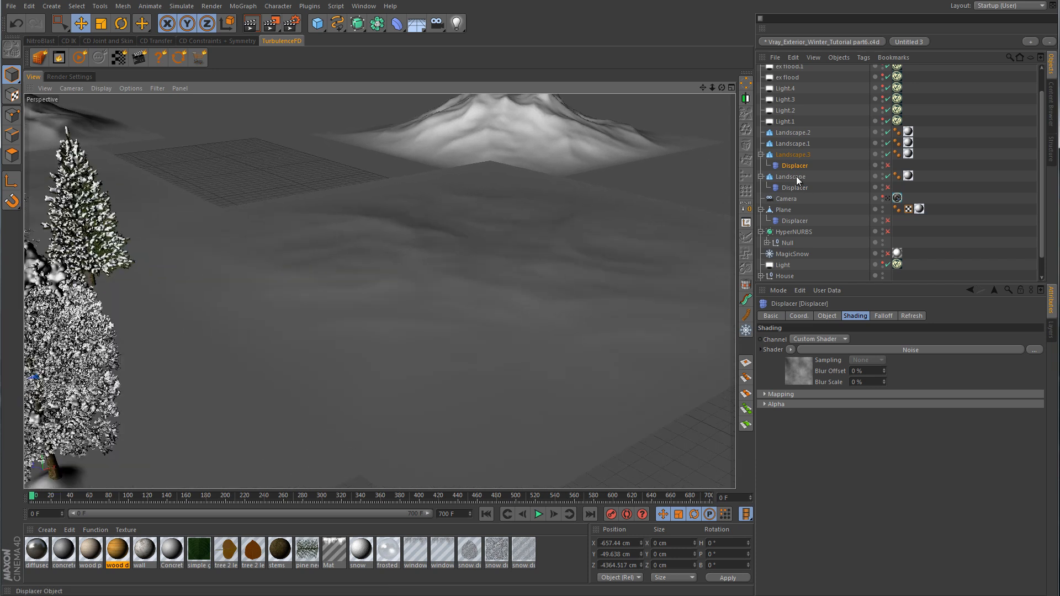
click(795, 177)
click(796, 188)
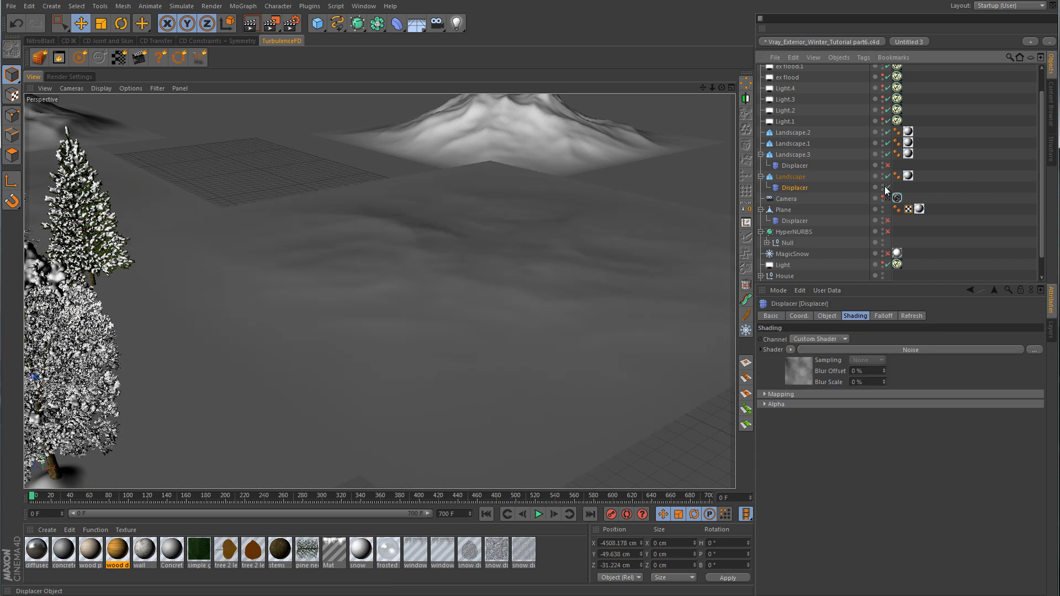
click(887, 188)
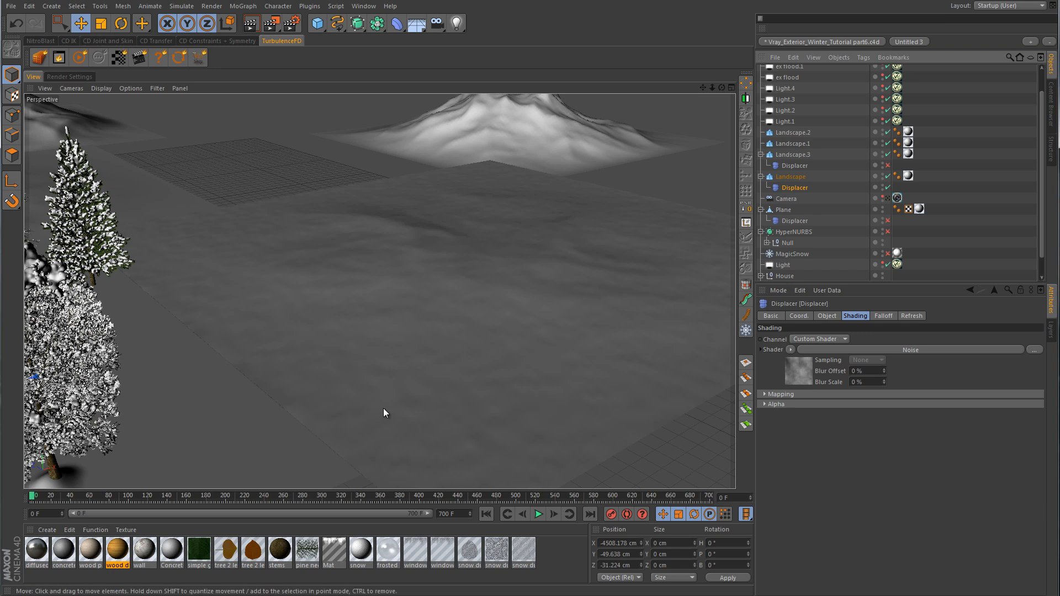
- Compare the mesh density of Landscape with that of the ground Plane, then return to the Camera view
click(799, 176)
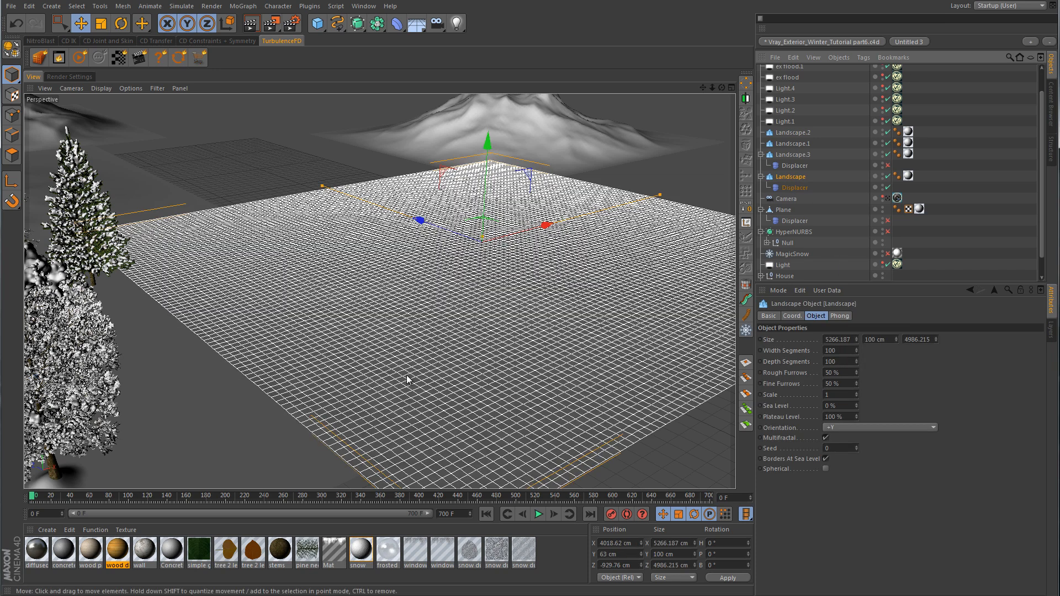
click(224, 425)
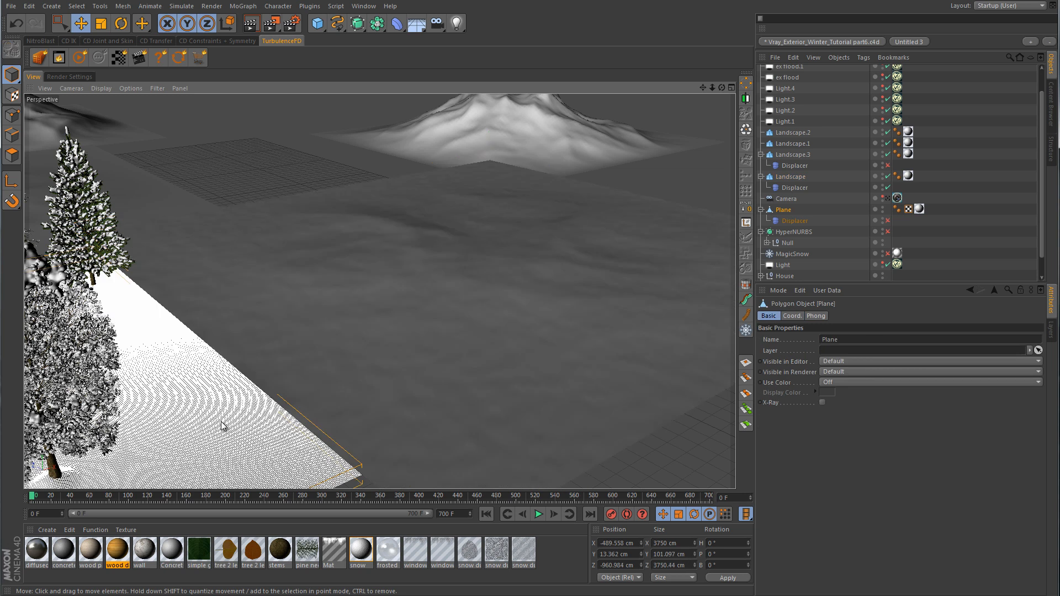
click(975, 194)
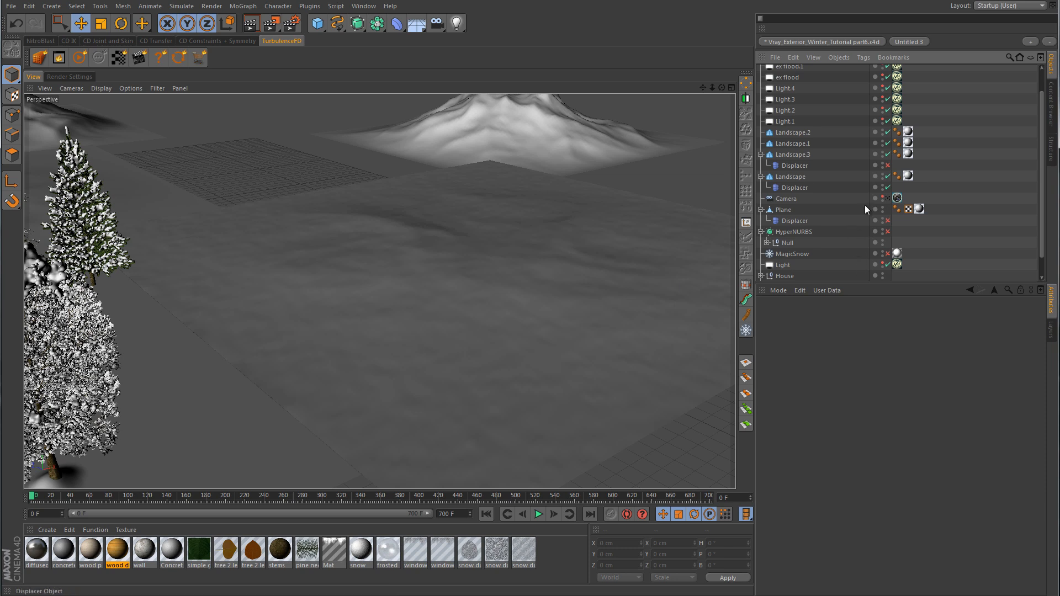
click(888, 188)
click(888, 199)
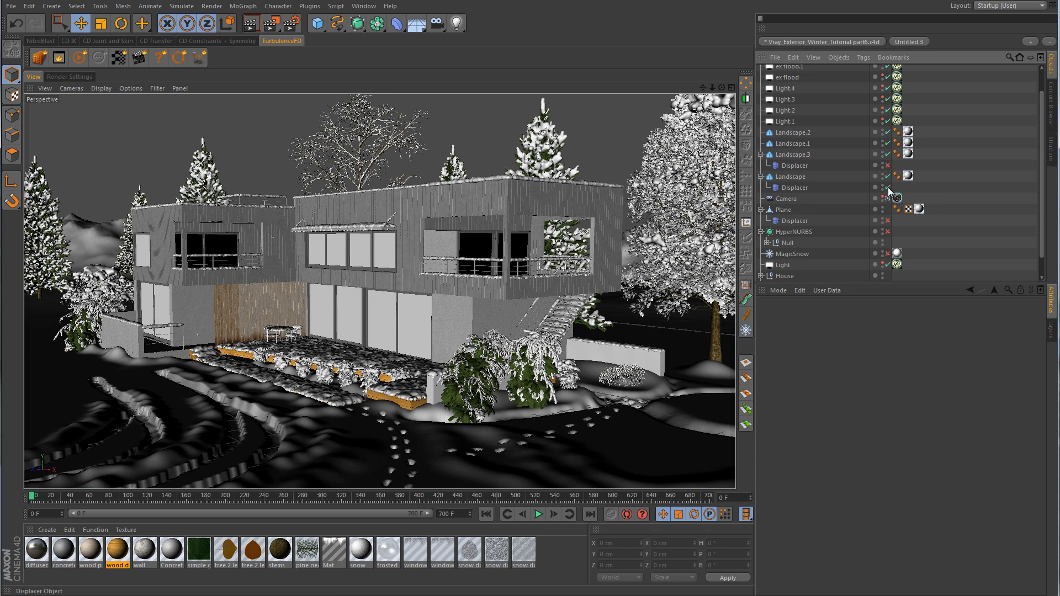
- Lower the Landscape object to a Y position of 56 cm, checking it through the Camera with its Displacer on
click(797, 178)
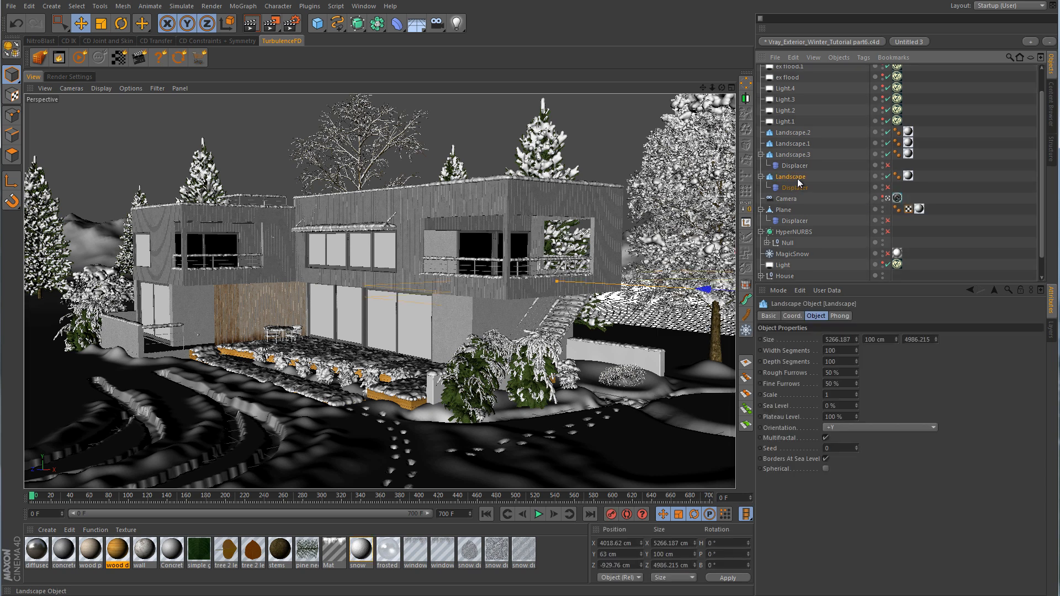
click(793, 317)
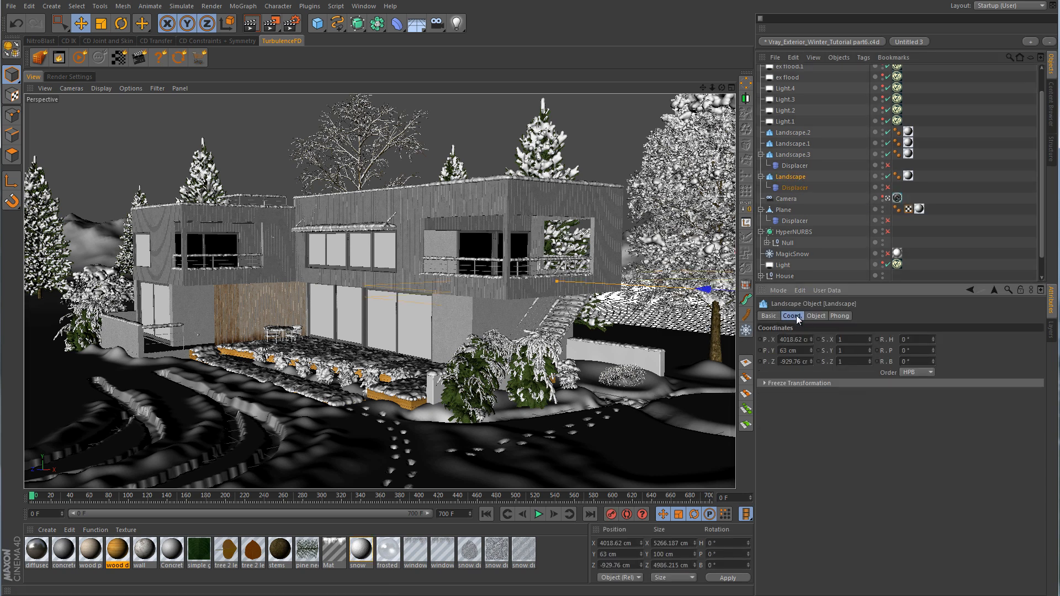
click(811, 352)
click(810, 352)
click(811, 353)
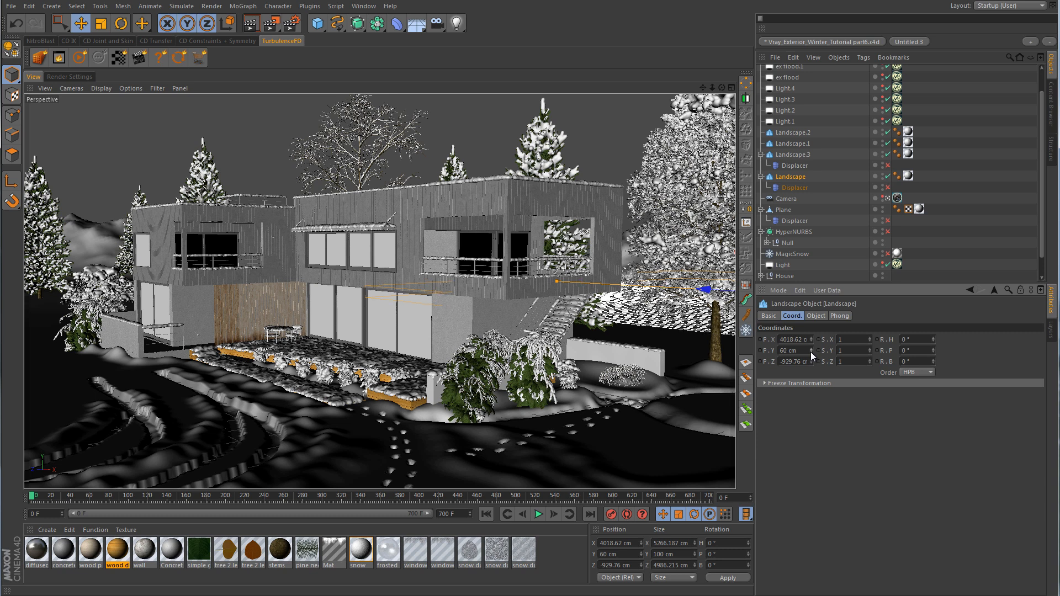
click(811, 352)
click(811, 352)
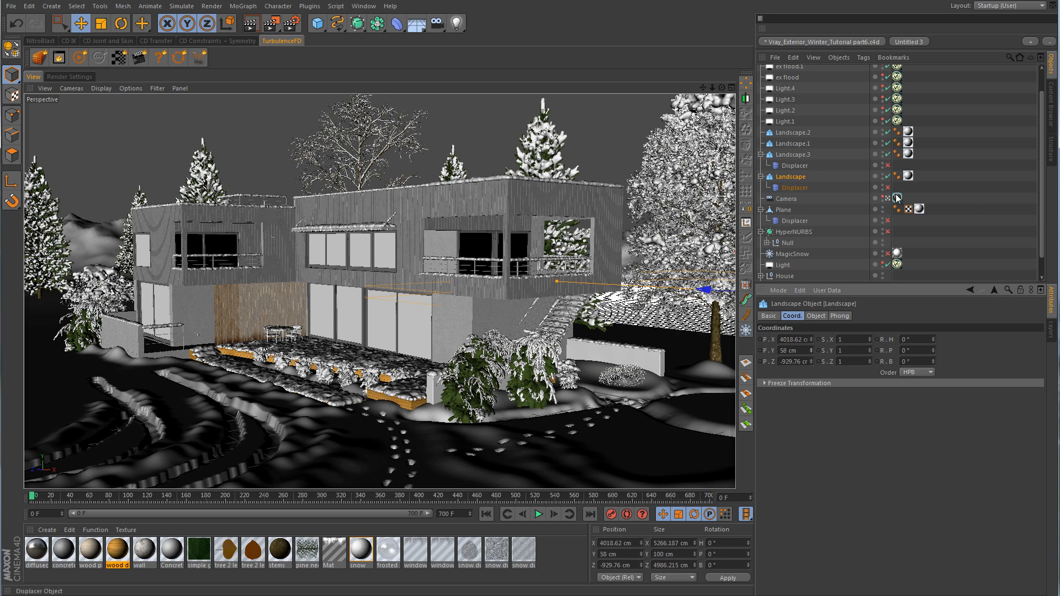
click(966, 177)
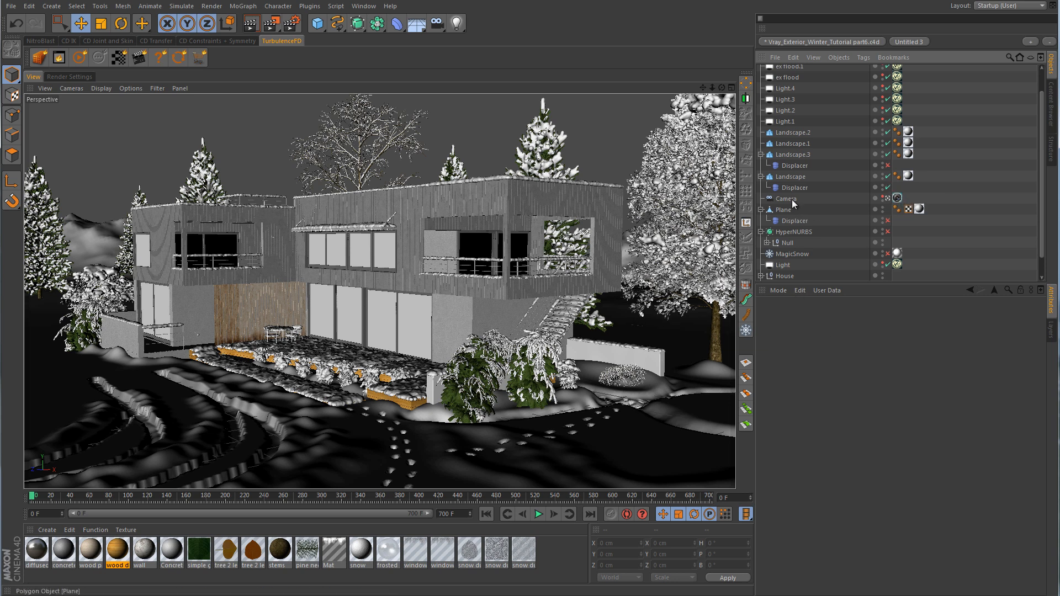
click(795, 177)
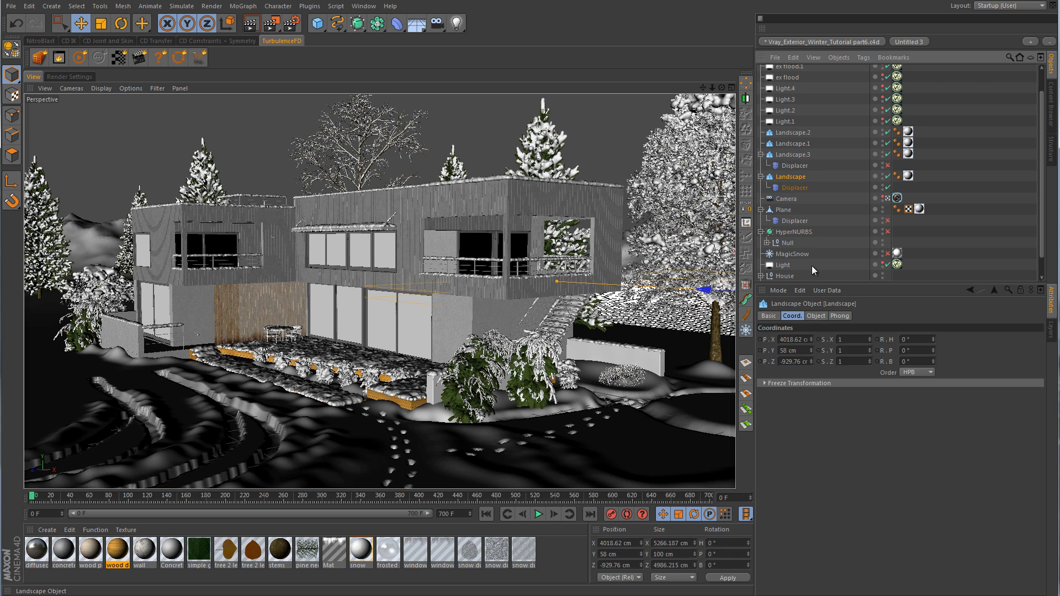
click(811, 353)
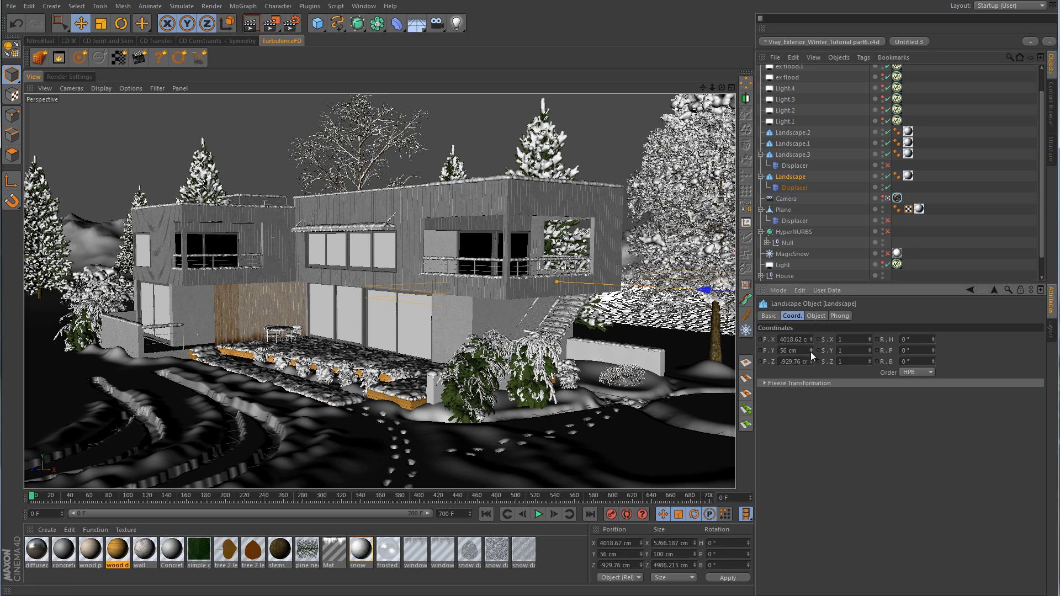
click(943, 241)
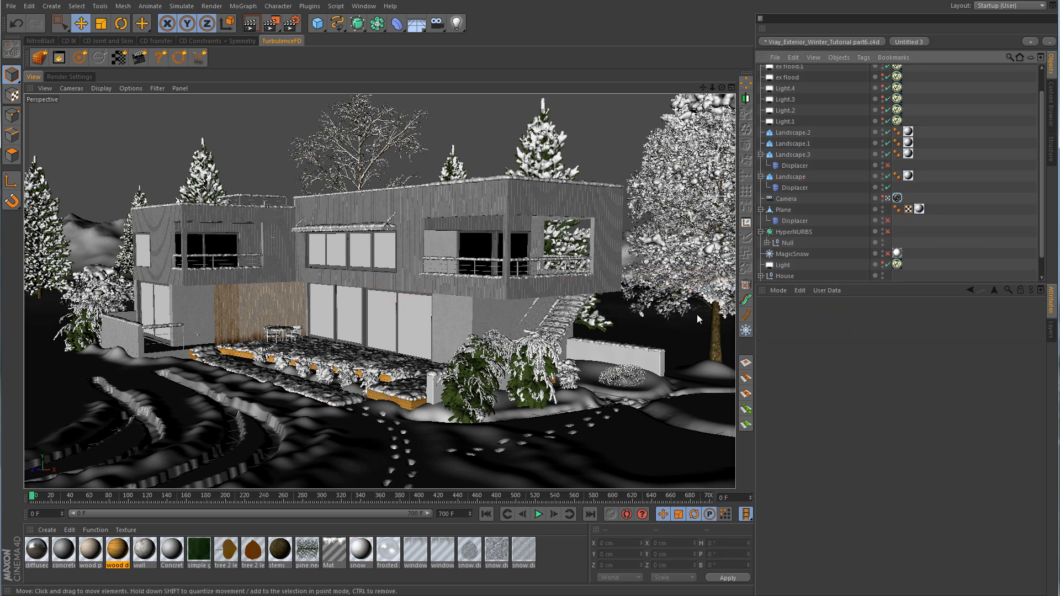
- Test-render the region around the large snowy tree's trunk, then enable Landscape.3's Displacer and disable Landscape's
drag(271, 23, 310, 39)
drag(596, 297, 729, 353)
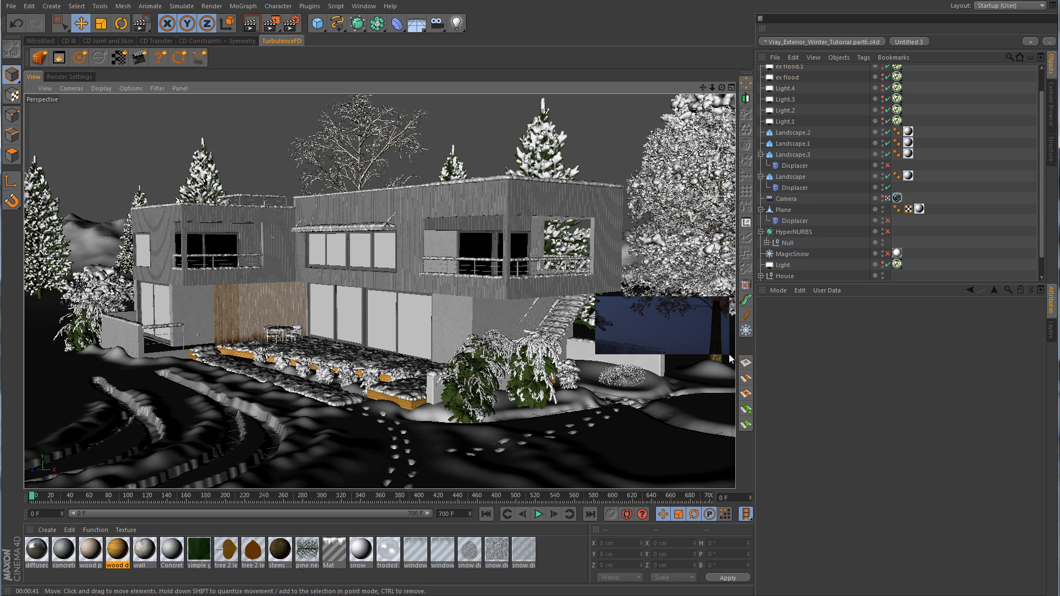
click(889, 166)
click(888, 188)
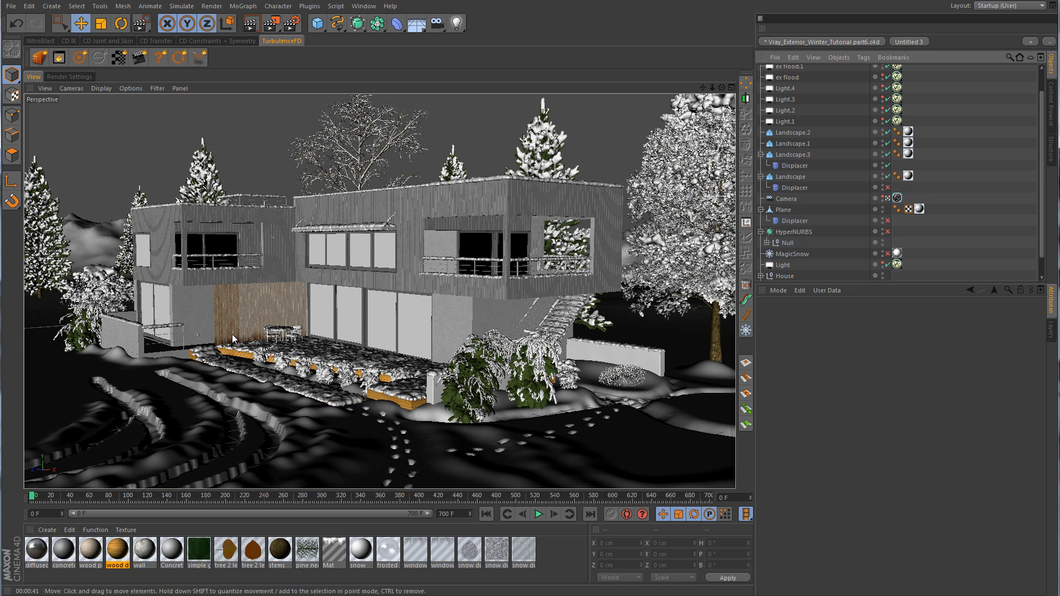
- Lower Landscape.3's Y position slightly, then turn off its Displacer
click(793, 154)
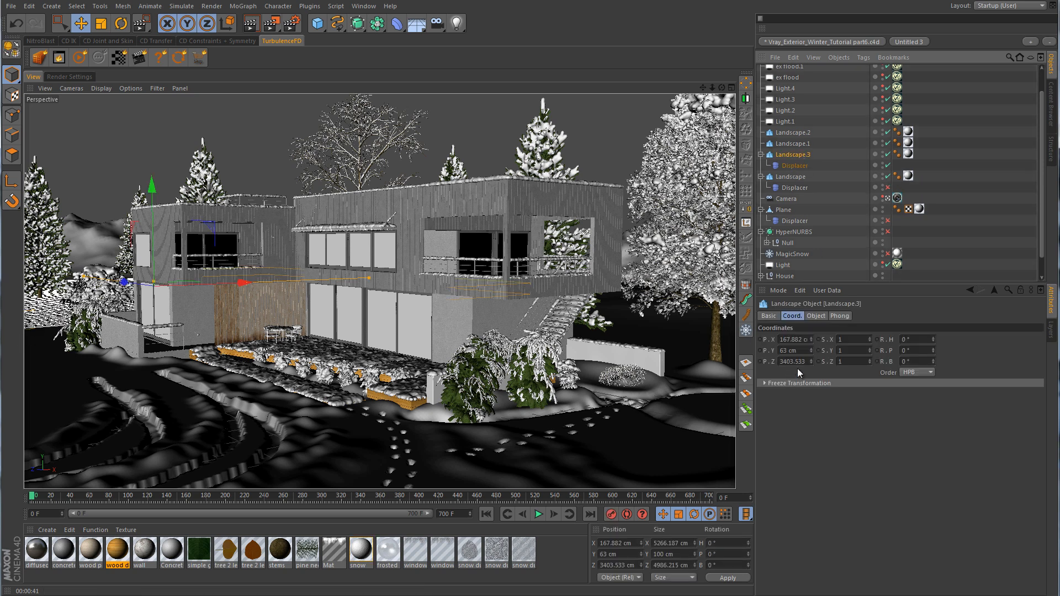
drag(812, 353, 811, 353)
click(967, 227)
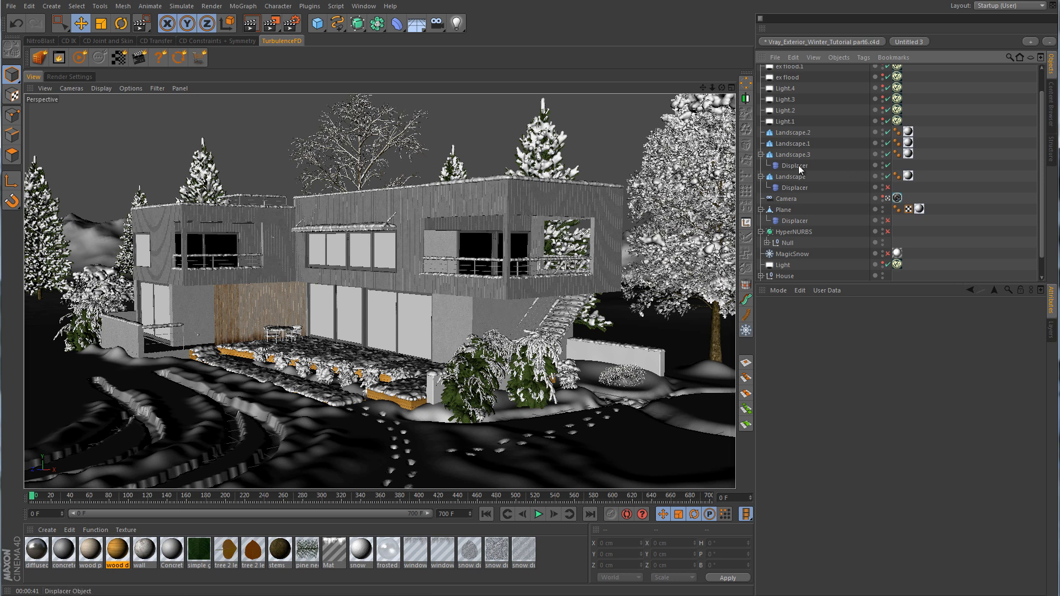
click(887, 166)
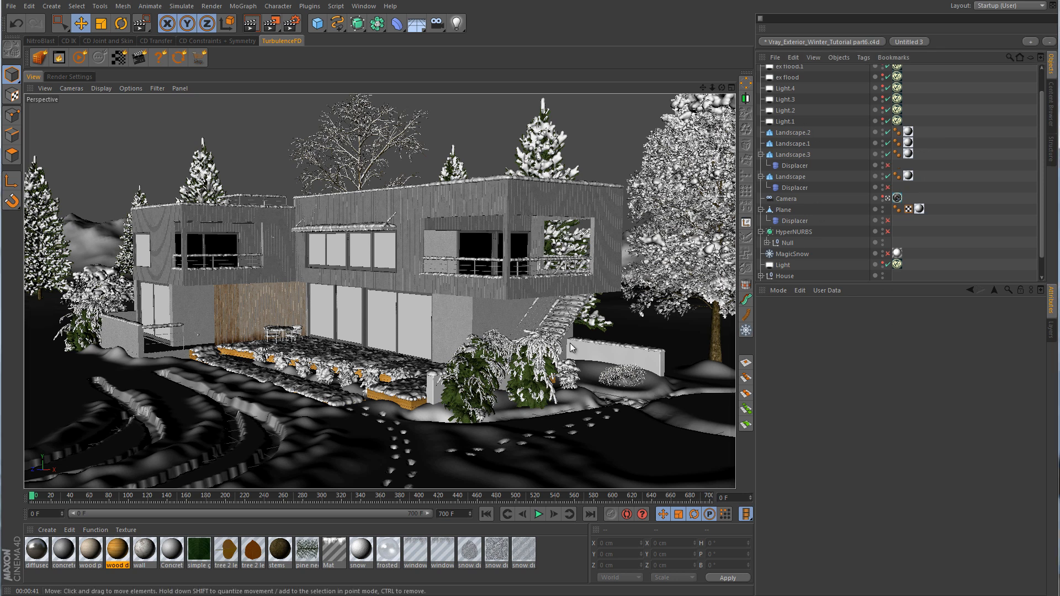
- Set the V-Ray indirect illumination preset to 13_IR-BR_high outdoor in the render settings
click(75, 78)
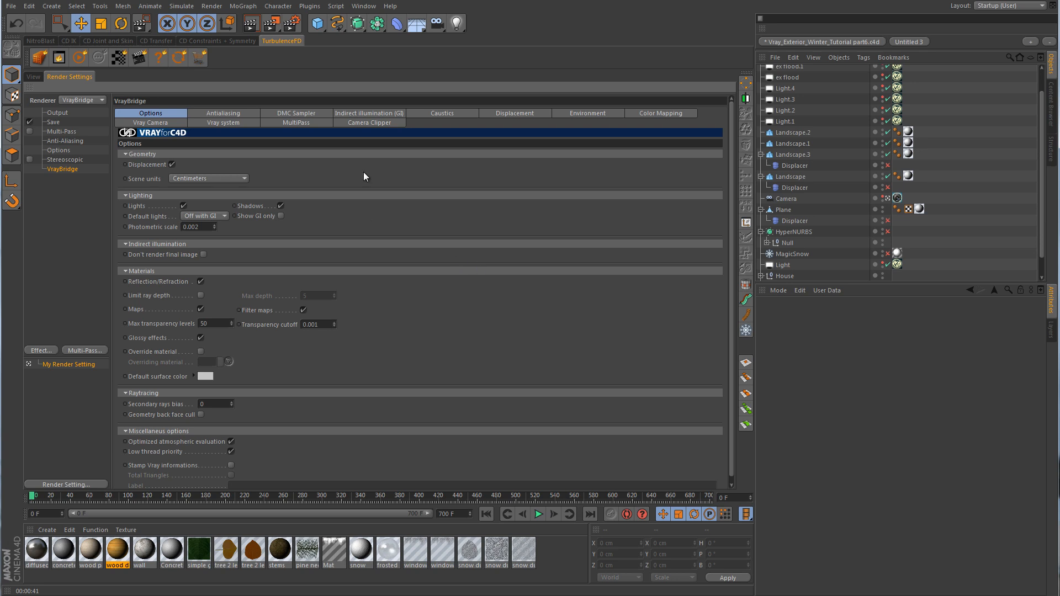
click(385, 113)
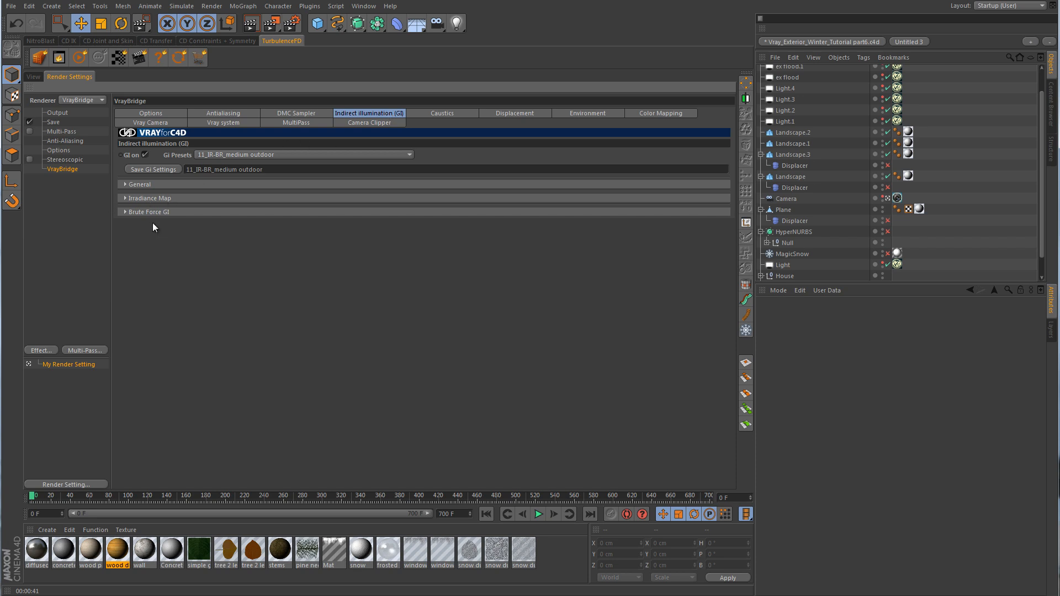
click(405, 157)
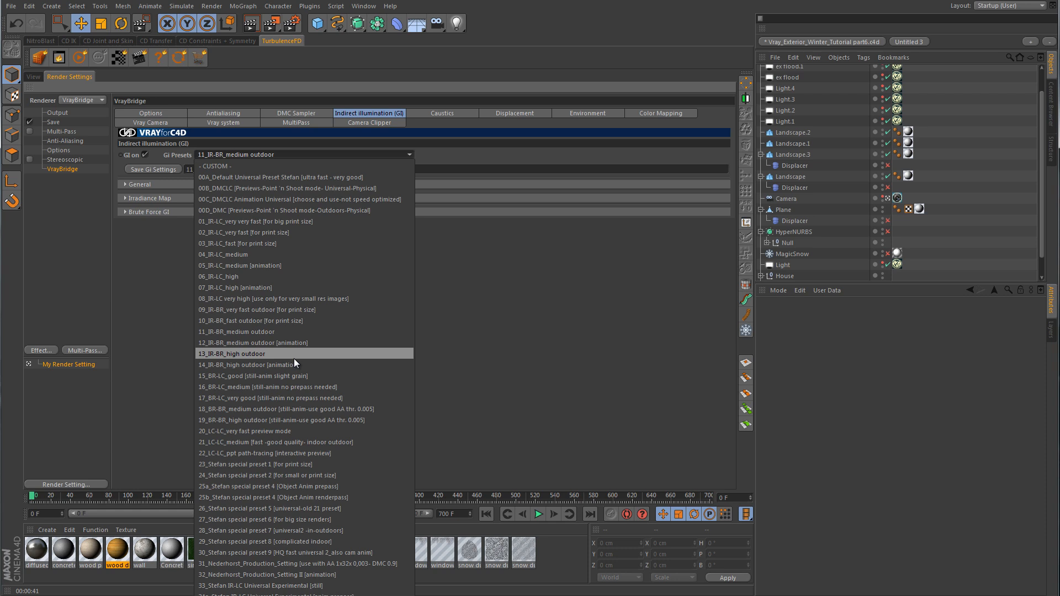
click(243, 354)
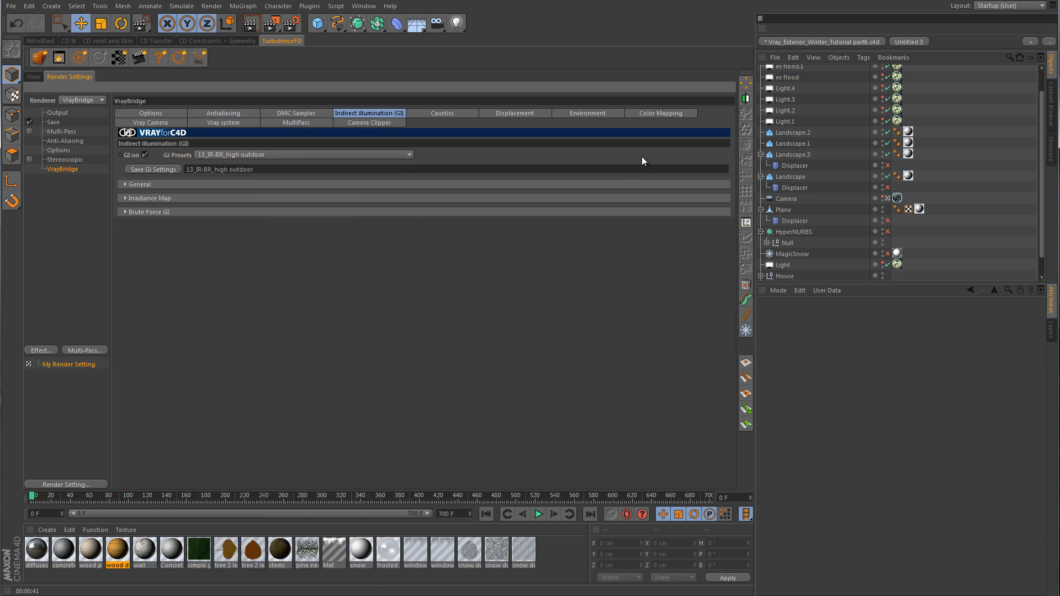
- Try Reinhard as the V-Ray color mapping type, then return it to Exponential
click(673, 115)
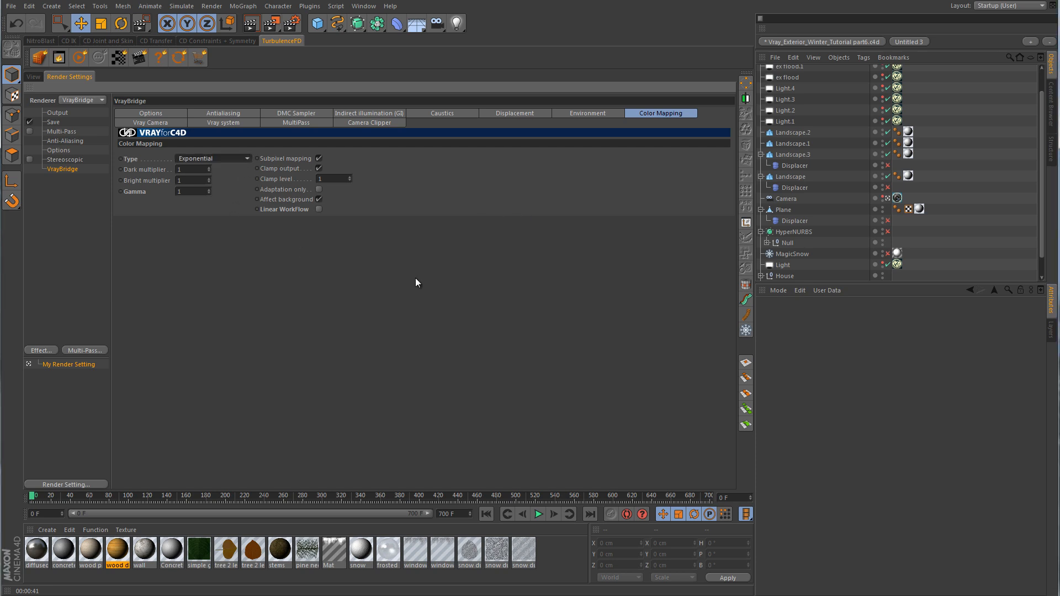
click(246, 160)
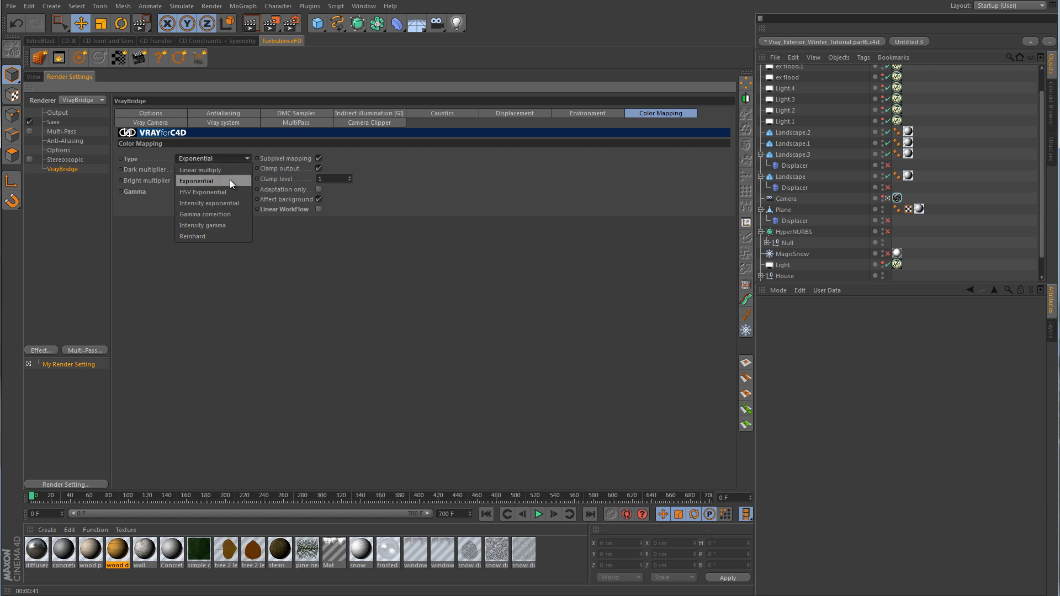
click(213, 236)
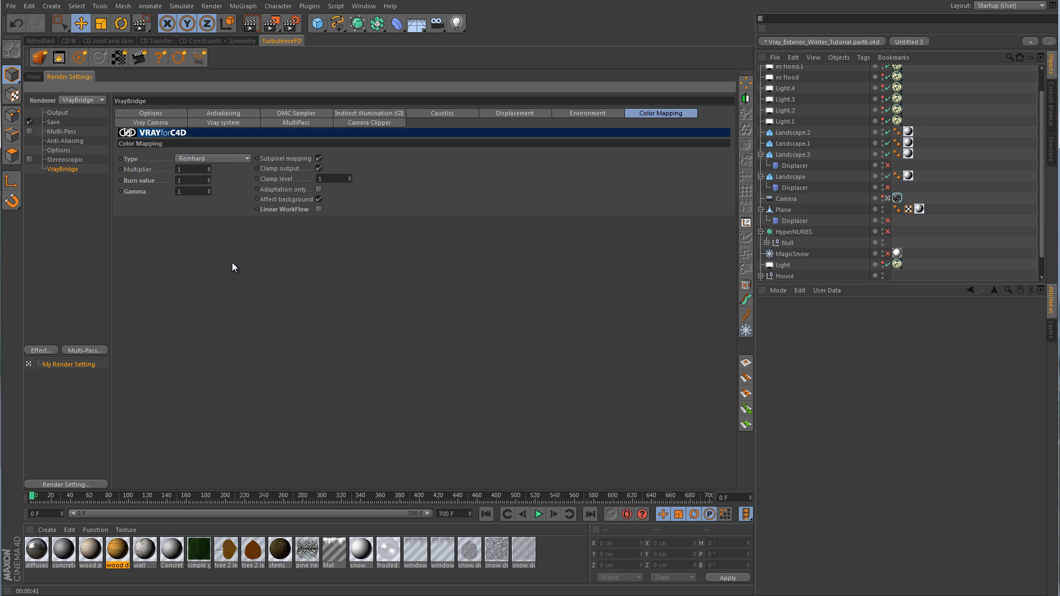
click(239, 158)
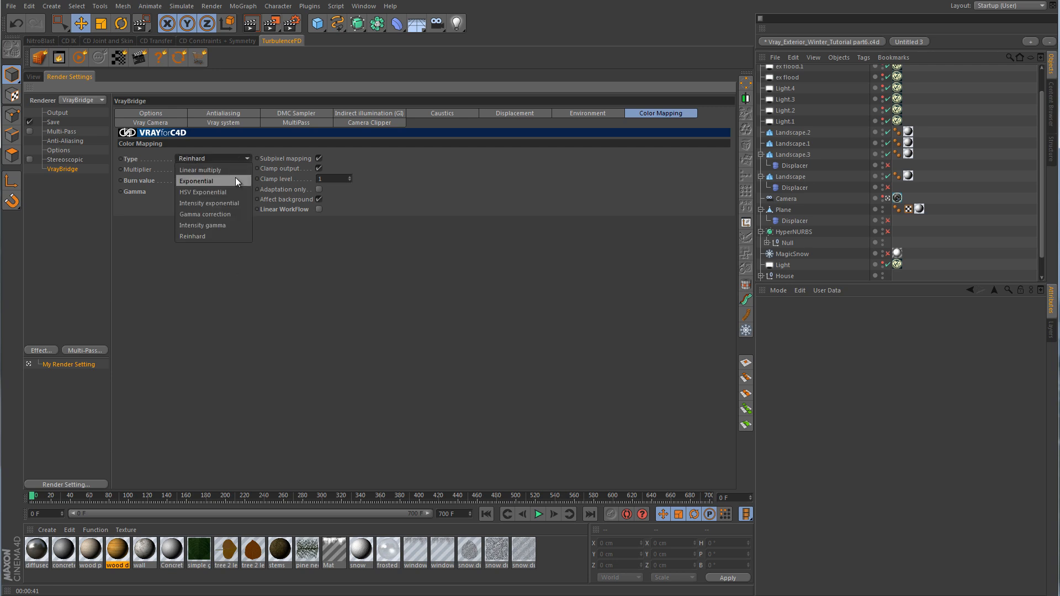
click(235, 177)
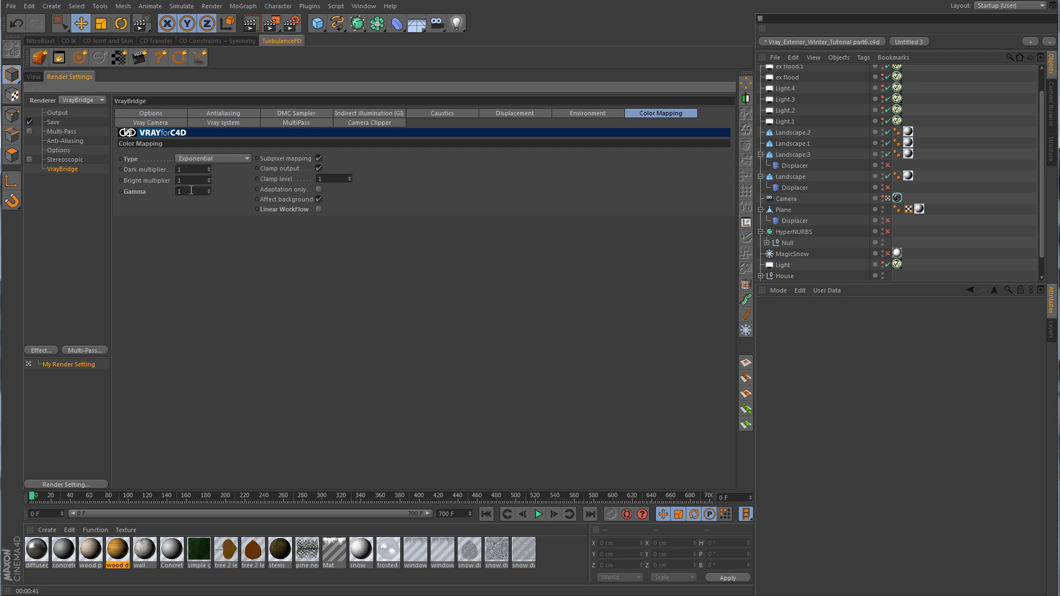
- Set the maximum subdivision of the V-Ray Adaptive DMC image sampler to 12 in the antialiasing settings
click(241, 114)
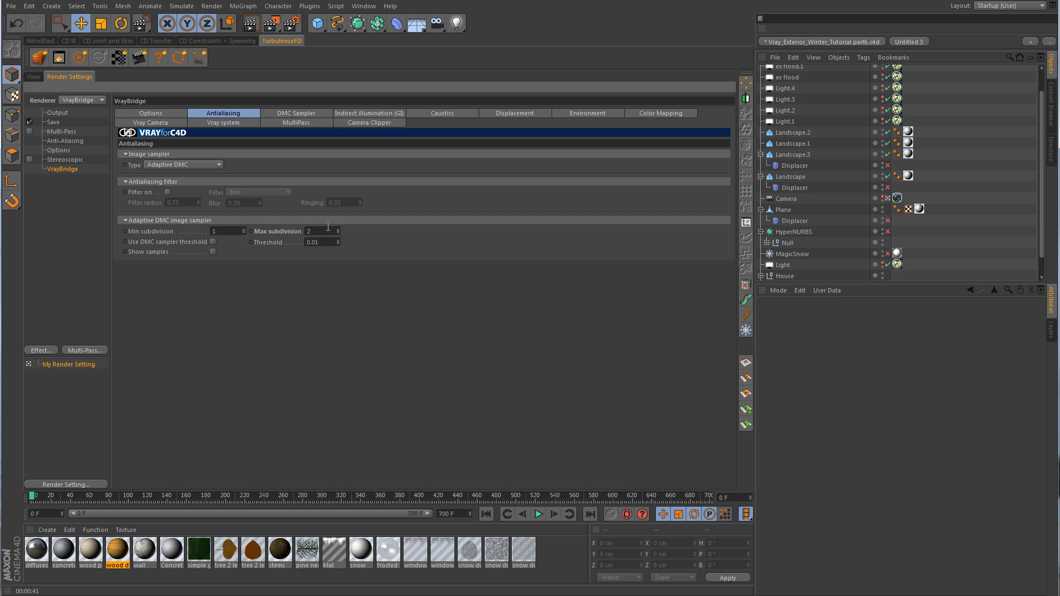
double_click(327, 229)
text(12)
- Turn off saving of the rendered image in the render settings and render the full scene to the Picture Viewer
click(595, 113)
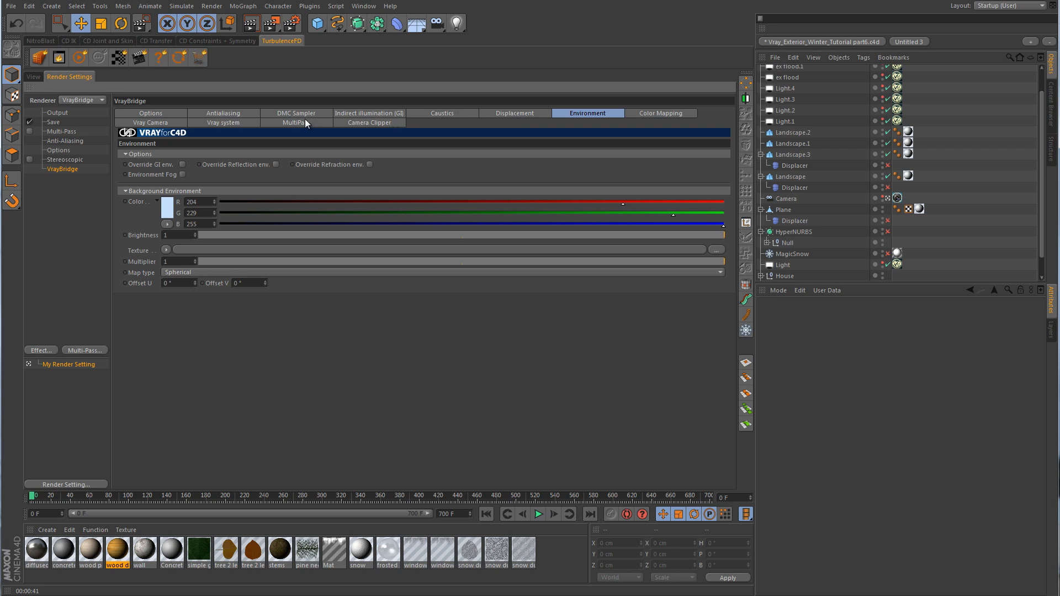
click(241, 123)
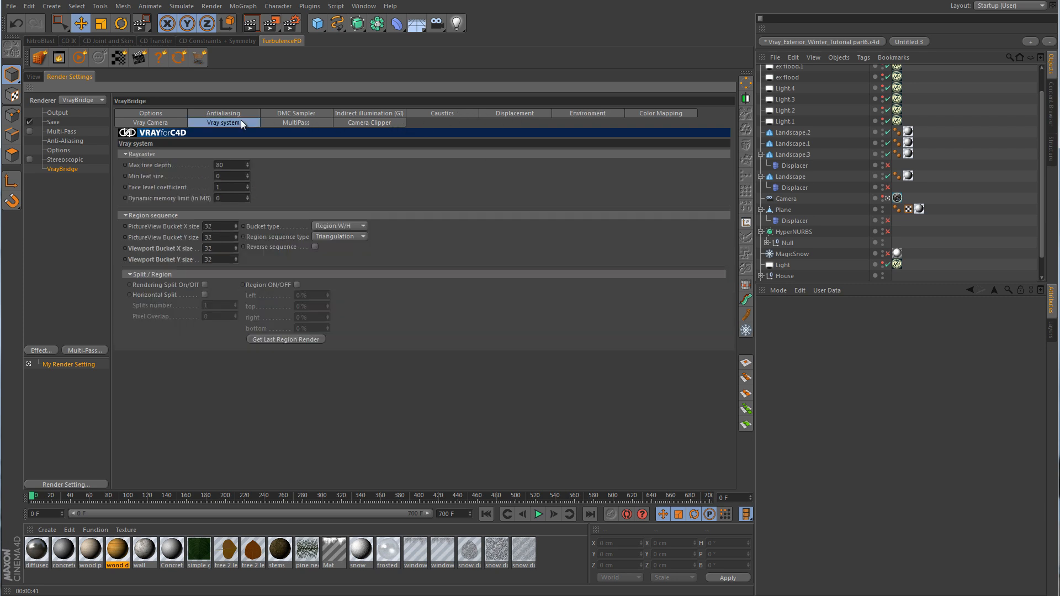
click(169, 114)
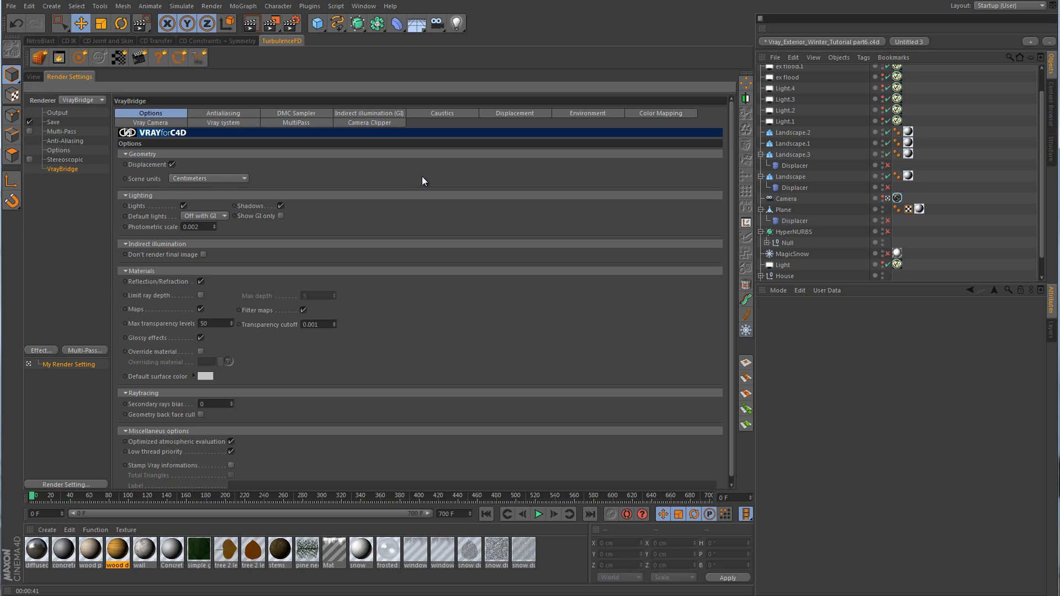
click(58, 114)
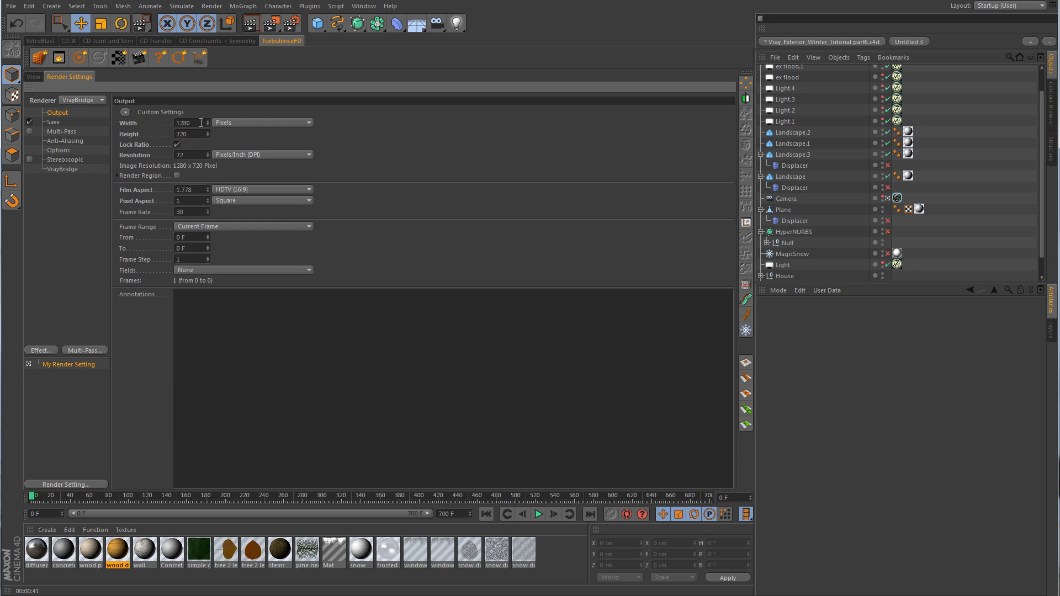
click(29, 122)
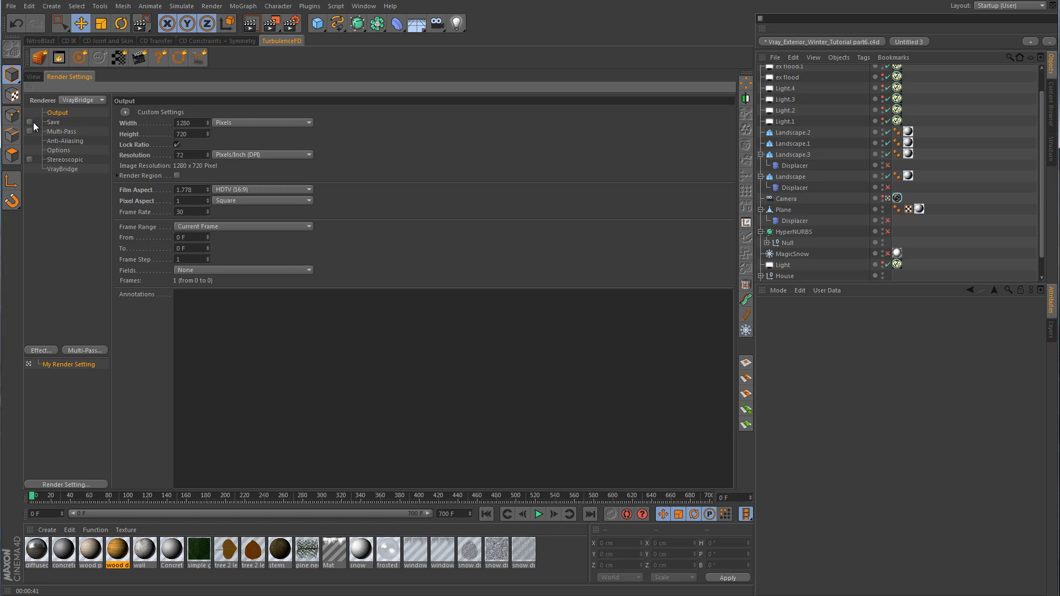
click(34, 76)
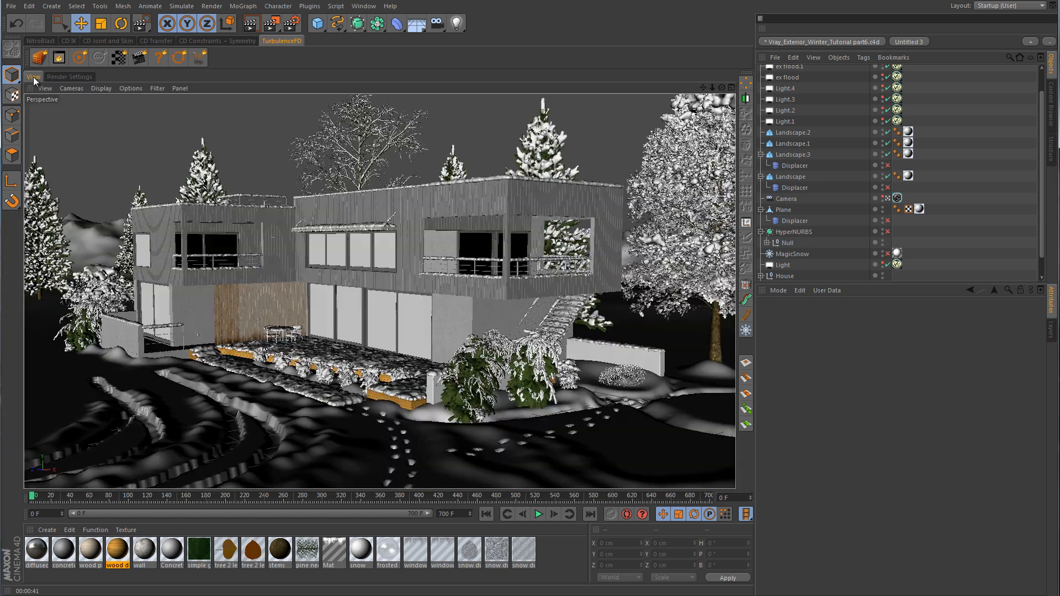
click(269, 42)
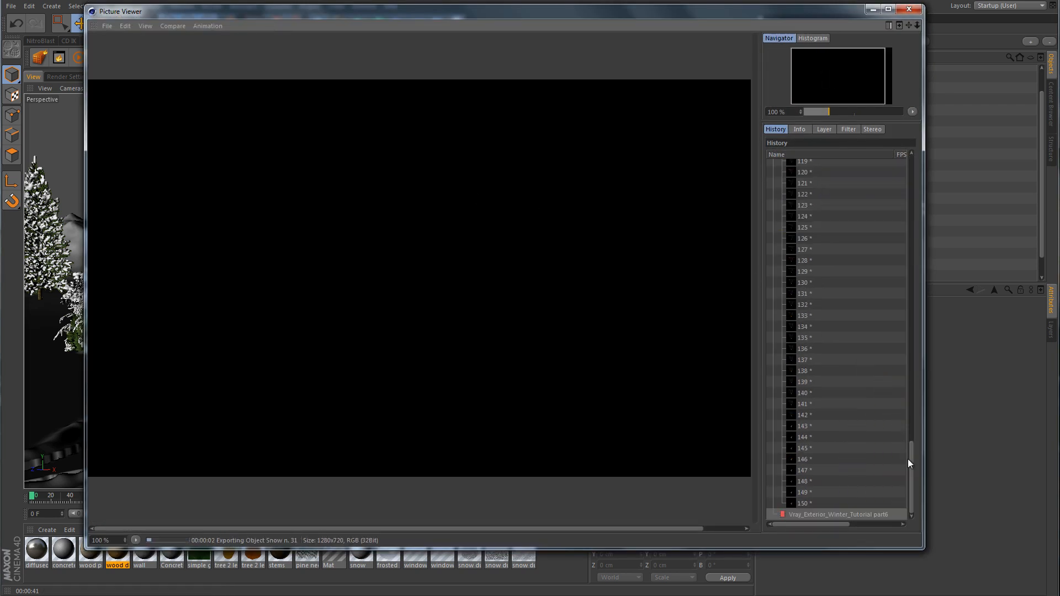
- Collapse the expanded Untitled 2 frame sequence in the Picture Viewer history and enlarge the viewer window
drag(912, 463, 910, 181)
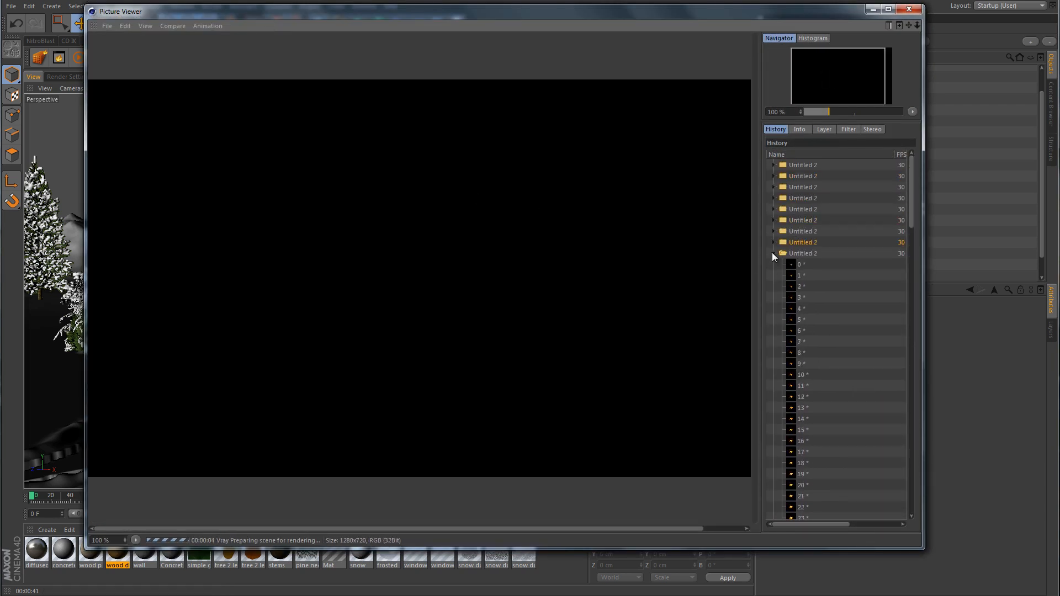
click(774, 253)
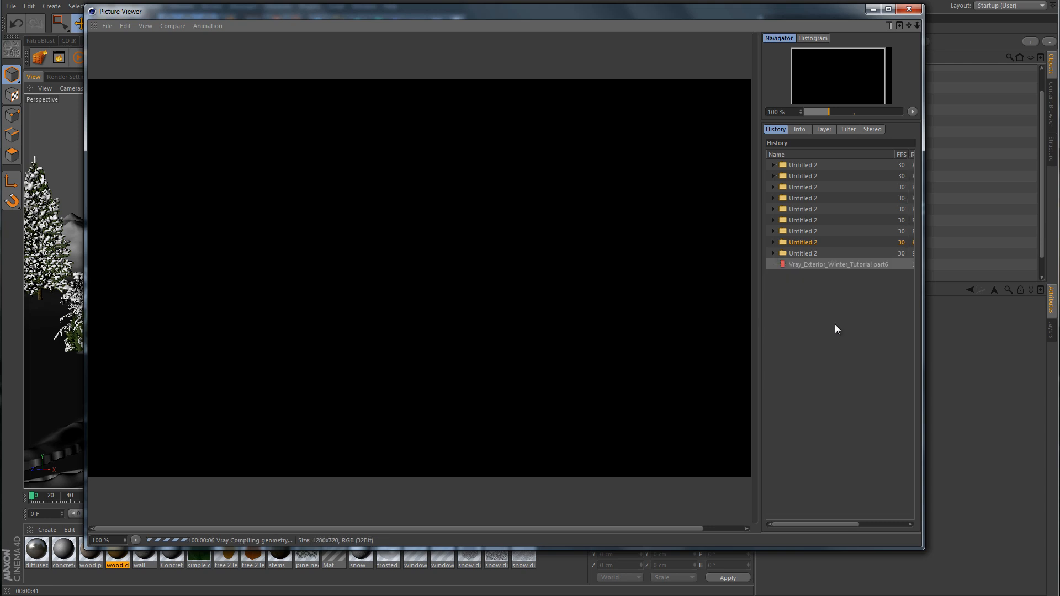
drag(924, 549, 1021, 580)
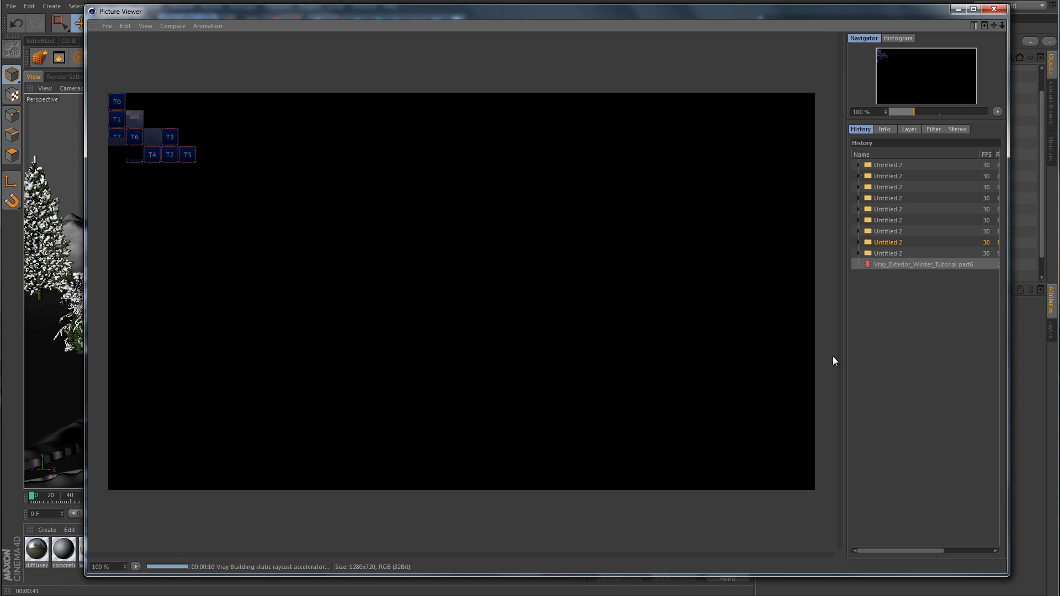